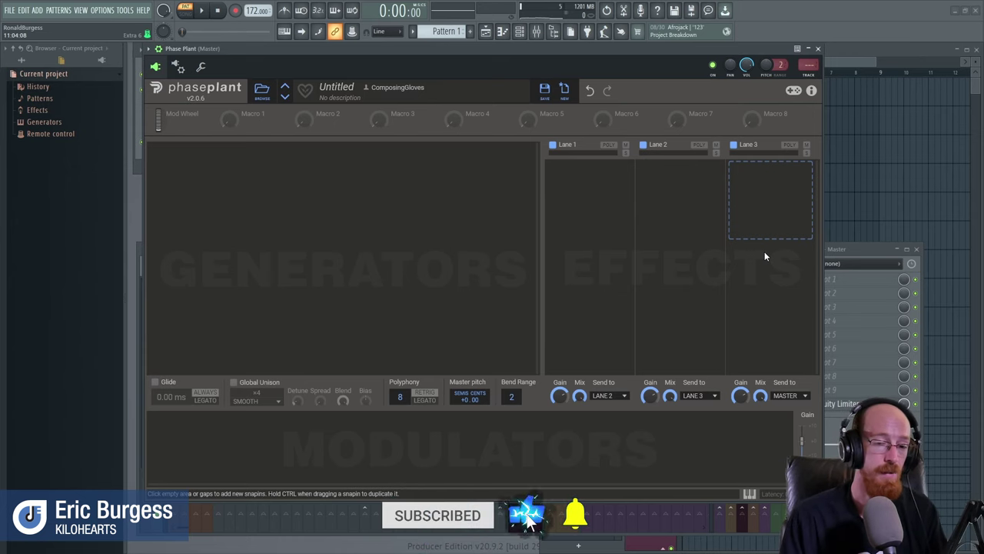
# Step through the factory bass presets from Analog FM to Dark Wave Bass.
pyautogui.click(284, 97)
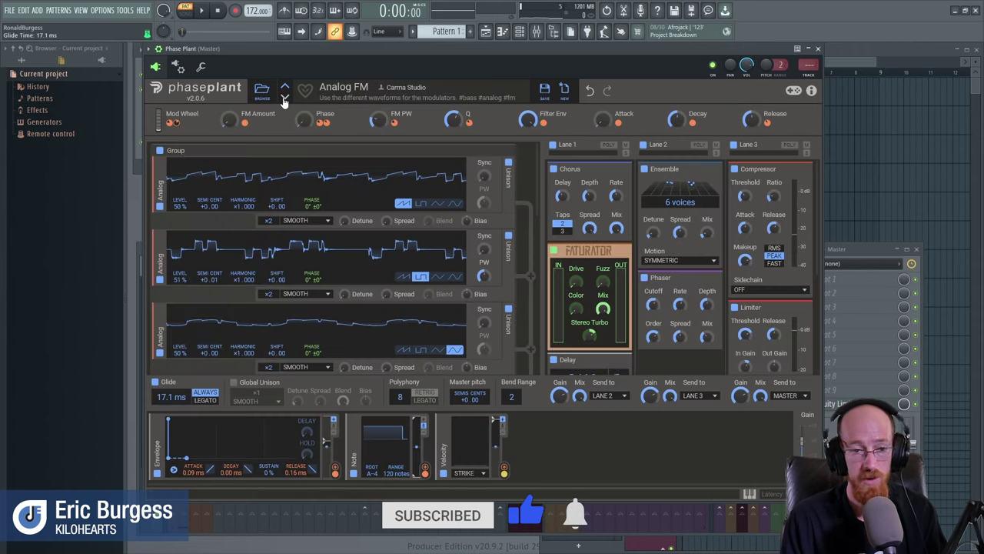
pyautogui.click(284, 97)
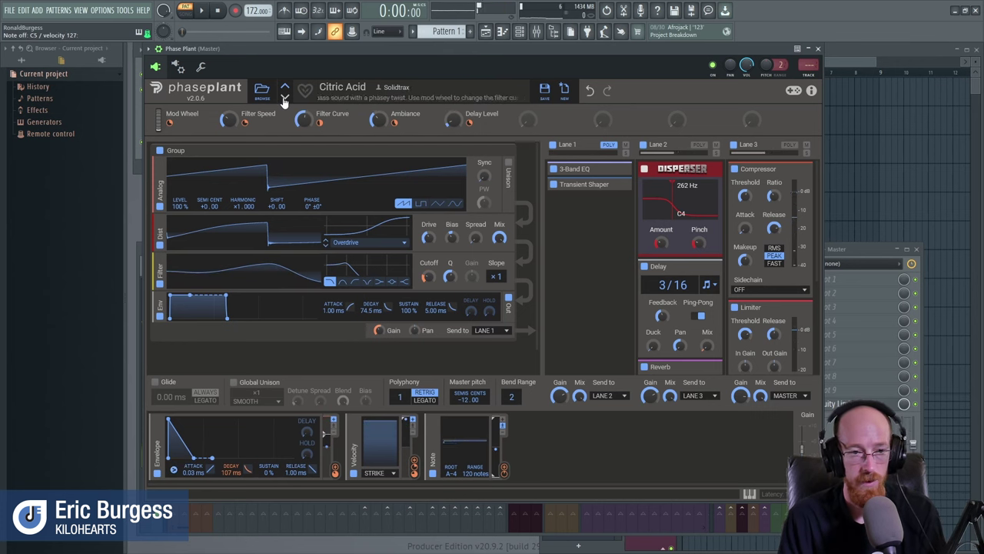
pyautogui.click(284, 98)
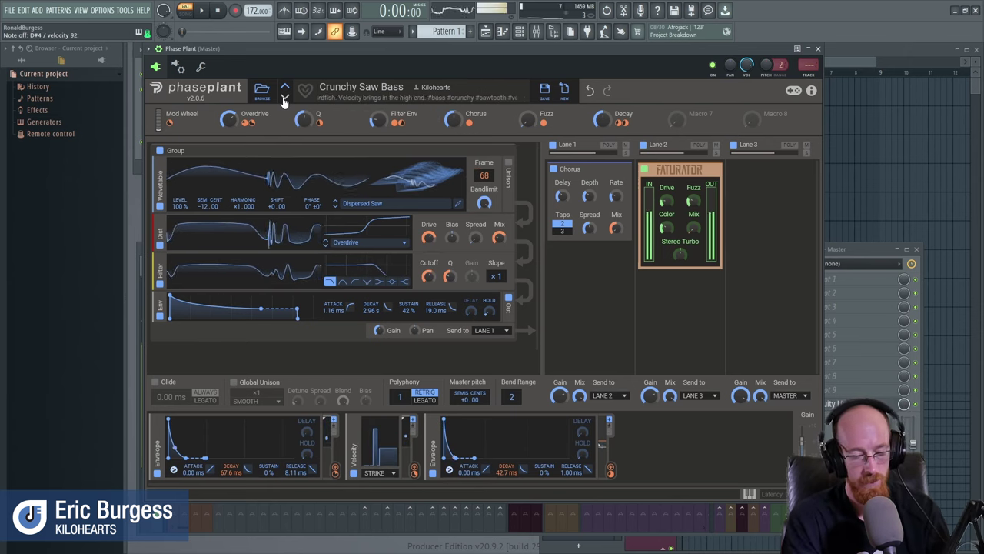
pyautogui.click(284, 99)
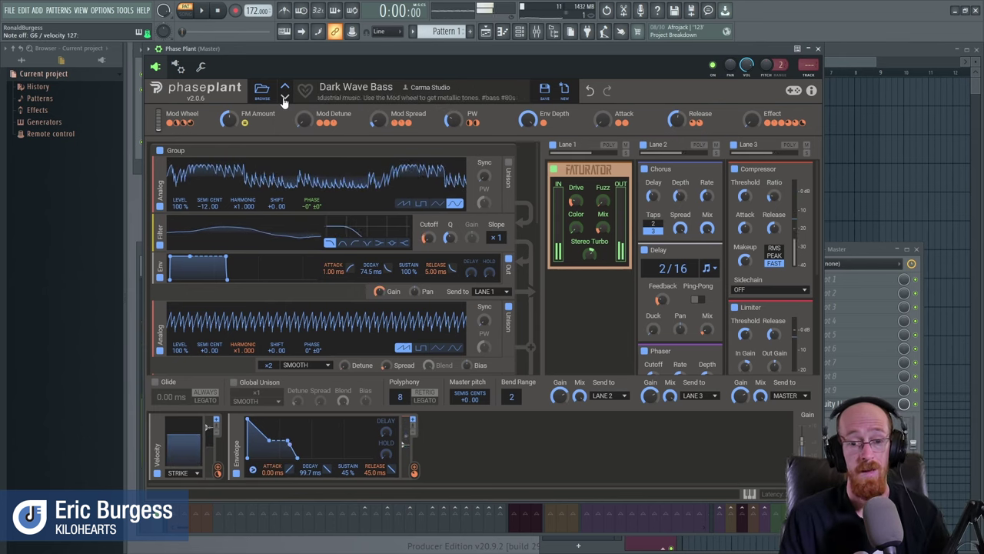
# Examine the generator groups and effects of the Dark Wave Bass preset and reset the synth to a blank patch.
pyautogui.scroll(-3, 645, 241)
pyautogui.scroll(3, 650, 234)
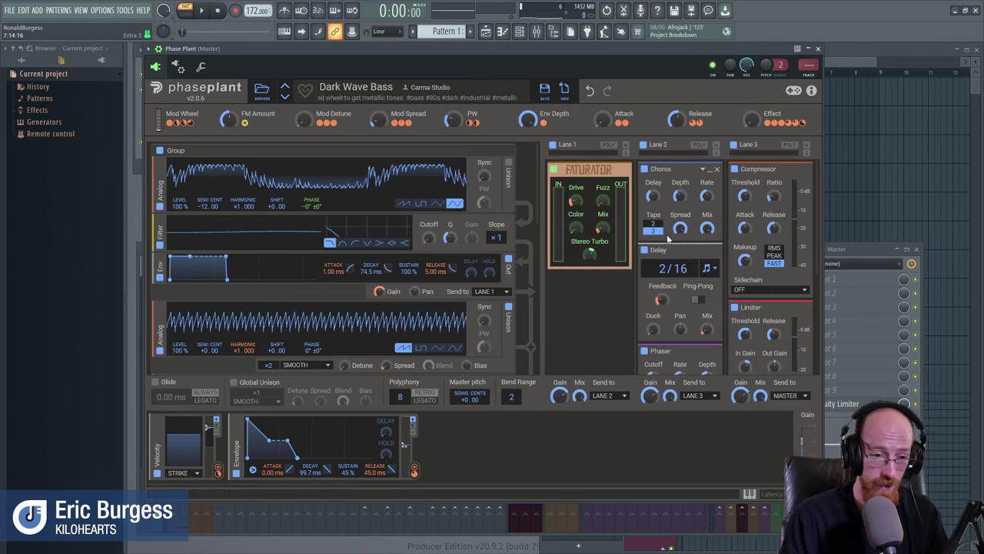
pyautogui.scroll(-5, 343, 193)
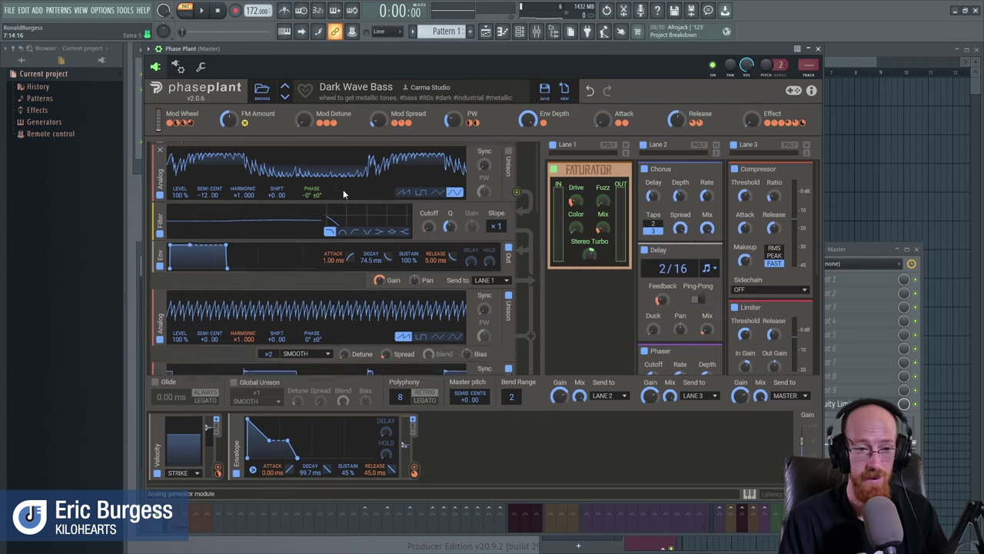
pyautogui.scroll(4, 343, 238)
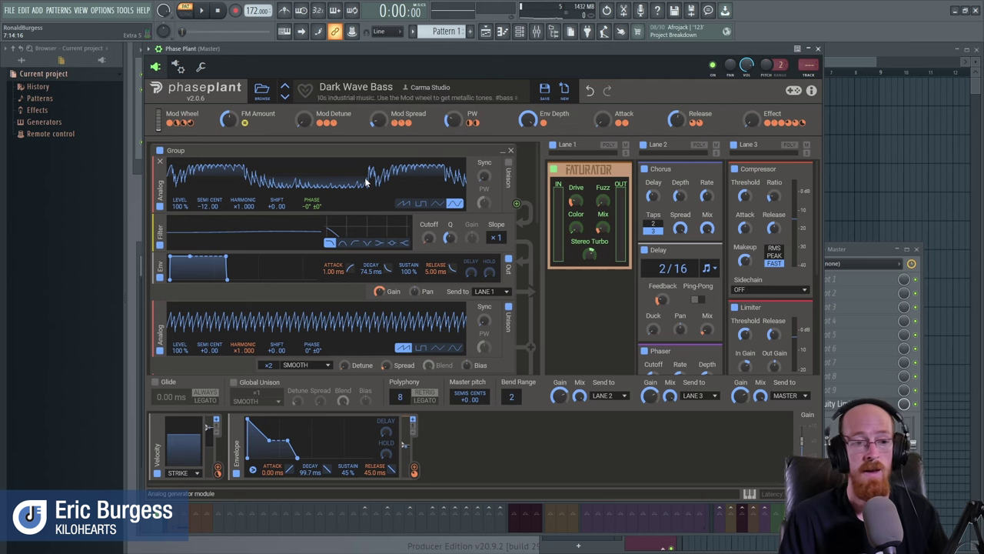
pyautogui.scroll(-4, 359, 199)
pyautogui.scroll(-5, 359, 202)
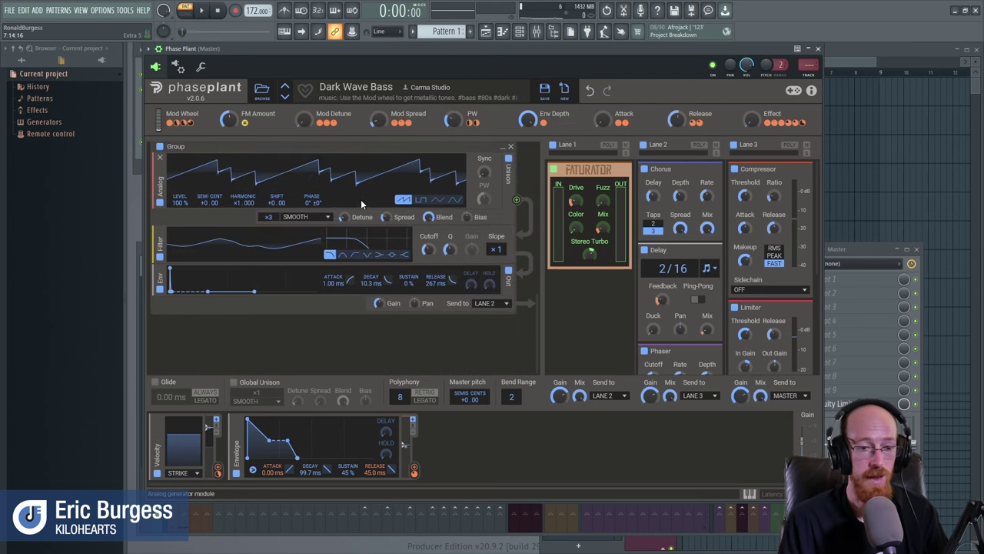
pyautogui.scroll(1, 413, 260)
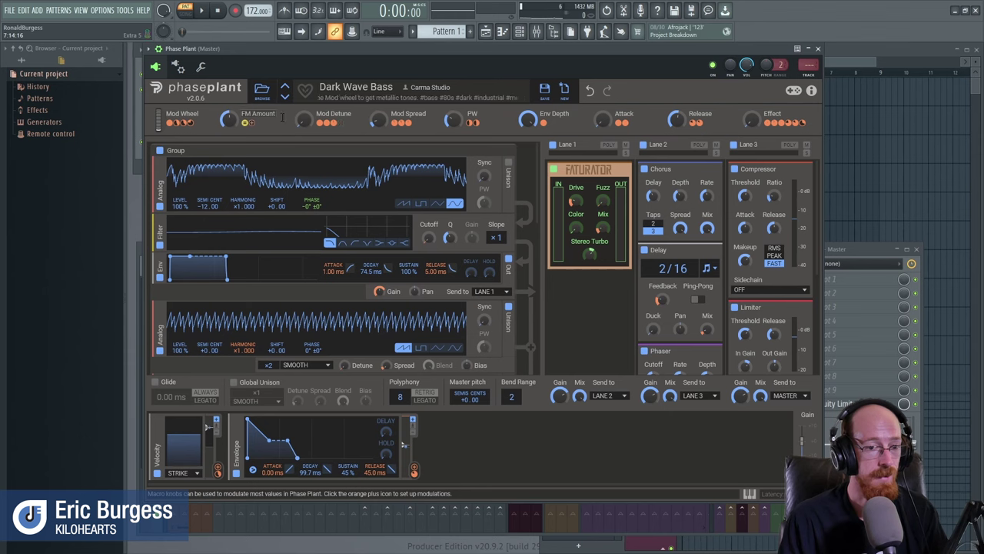
pyautogui.click(565, 91)
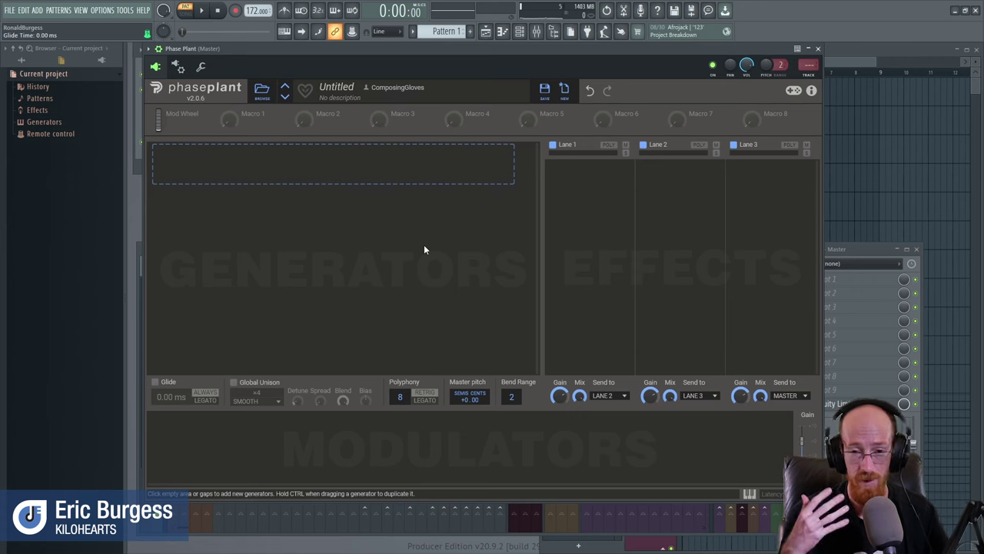
# Load Multipass into effect slot 2 of the Master mixer track.
pyautogui.click(826, 249)
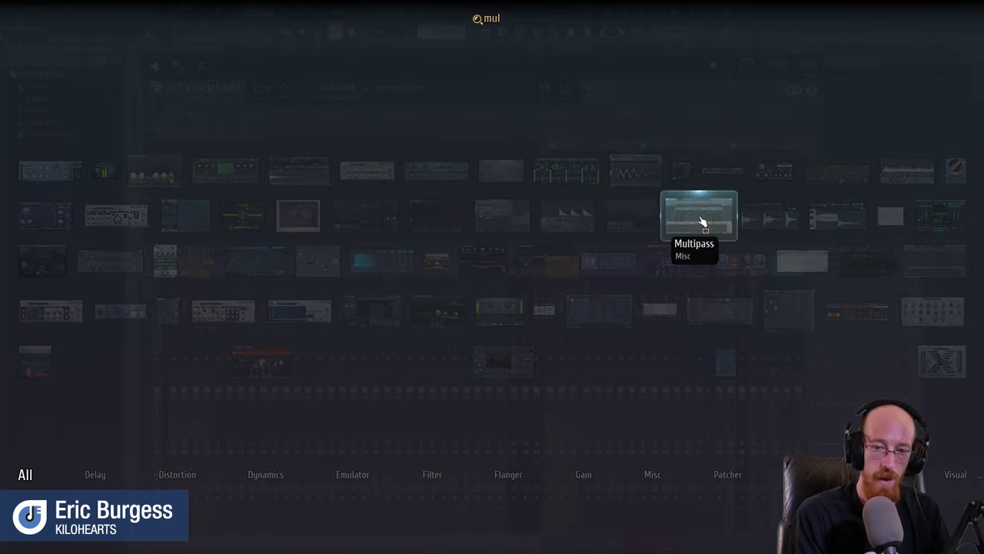
pyautogui.click(699, 214)
pyautogui.click(483, 300)
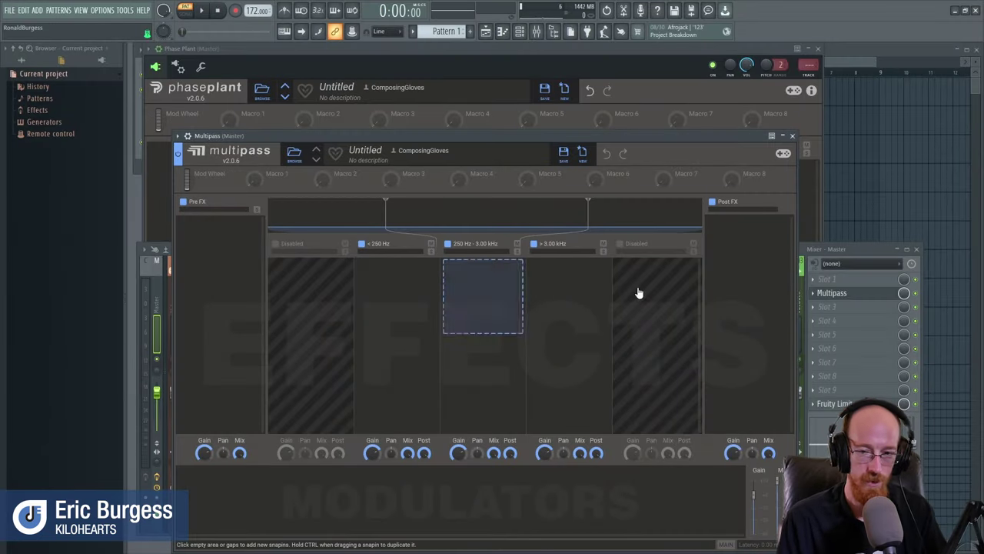
# Load Snap Heap into effect slot 5 of the Master track and close both effect windows.
pyautogui.write('snap')
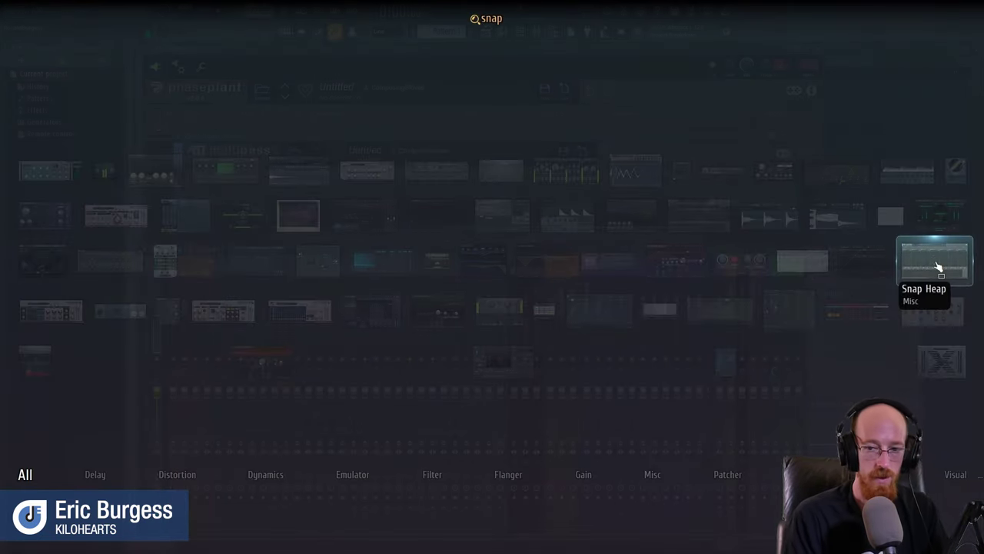
pyautogui.click(938, 266)
pyautogui.moveTo(501, 125); pyautogui.dragTo(501, 223)
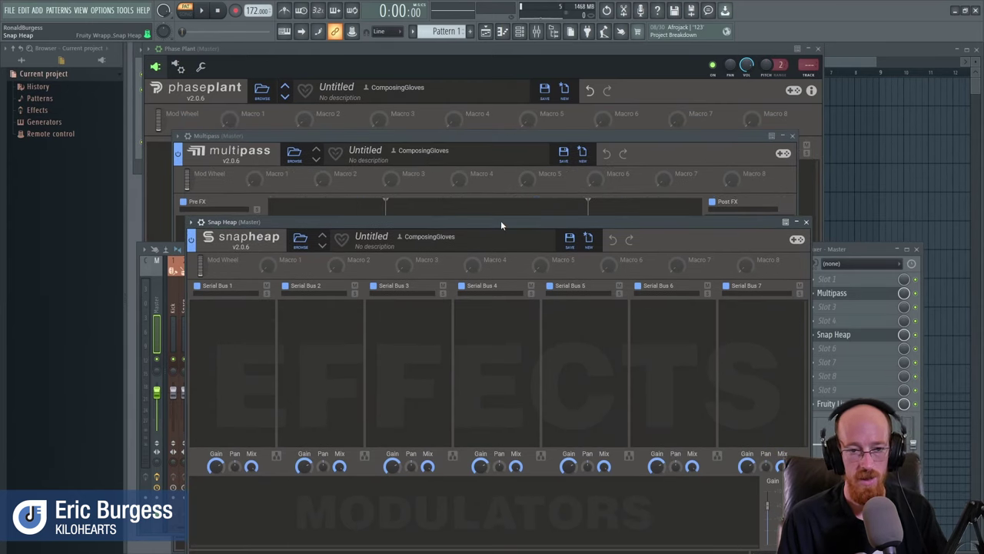
pyautogui.click(806, 222)
pyautogui.click(792, 136)
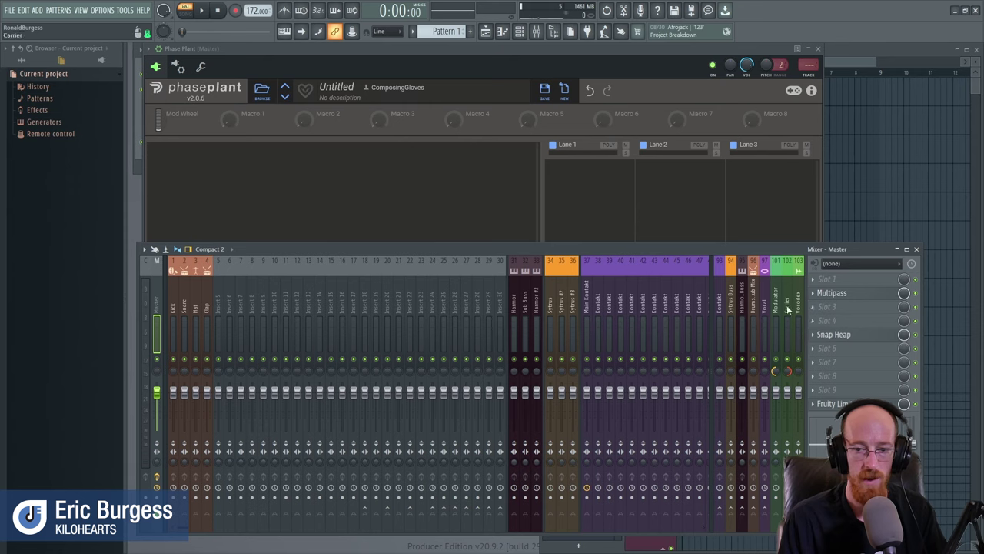
# Add a Bitcrush effect to Phase Plant's Lane 1 and remove it again.
pyautogui.click(634, 67)
pyautogui.click(574, 176)
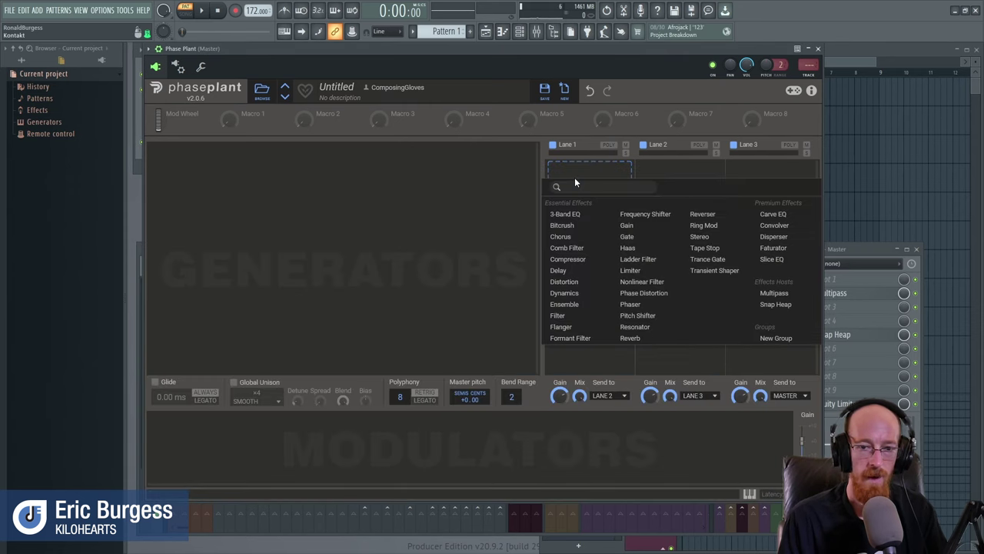
pyautogui.click(563, 227)
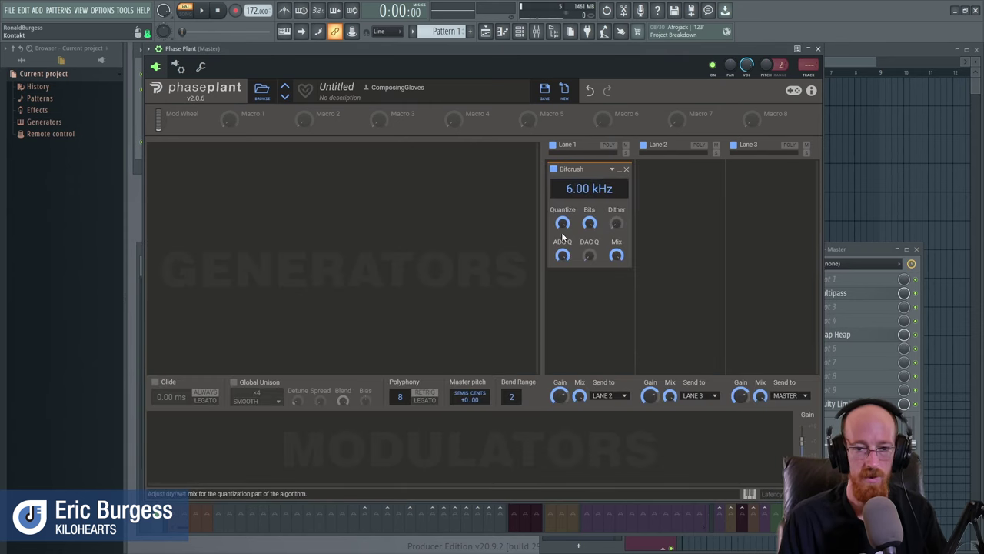
pyautogui.click(626, 170)
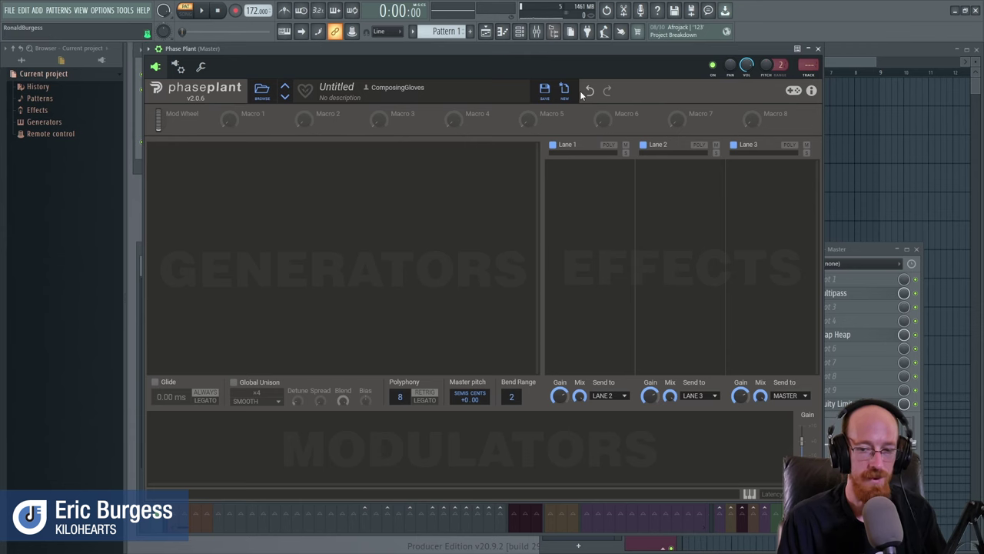
# Delete the Multipass and Snap Heap effects from the Master mixer track.
pyautogui.click(862, 259)
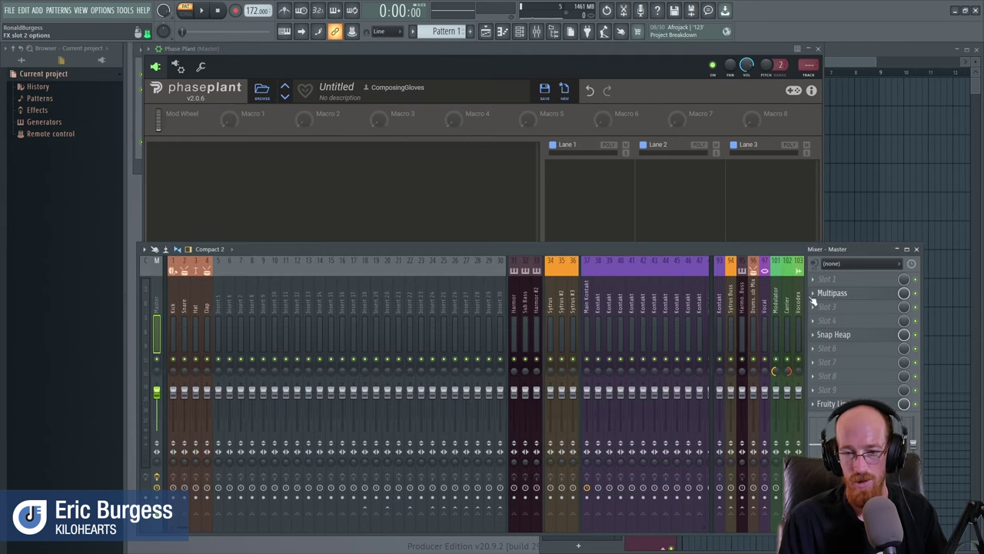
pyautogui.click(822, 294)
pyautogui.click(828, 316)
pyautogui.click(539, 316)
pyautogui.click(819, 335)
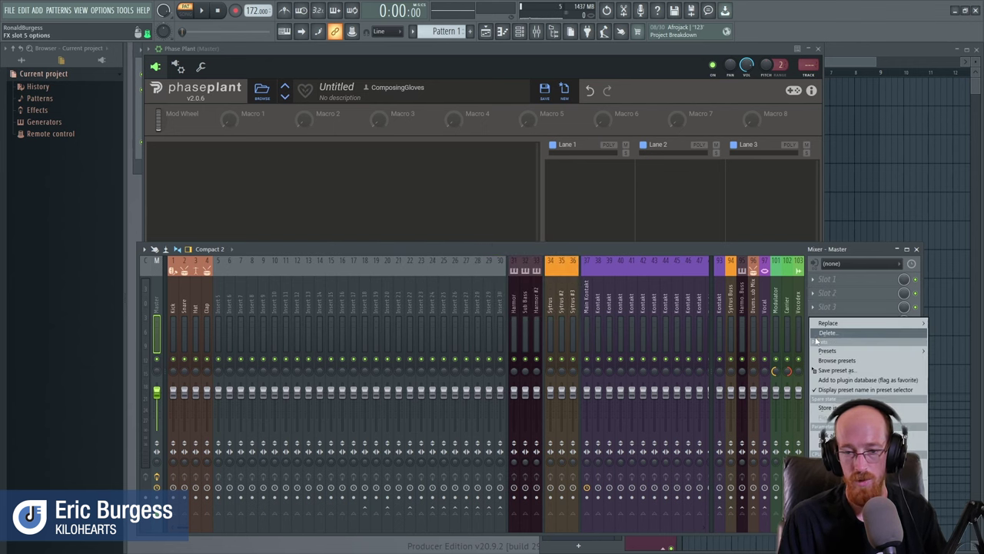
pyautogui.click(828, 357)
pyautogui.click(538, 322)
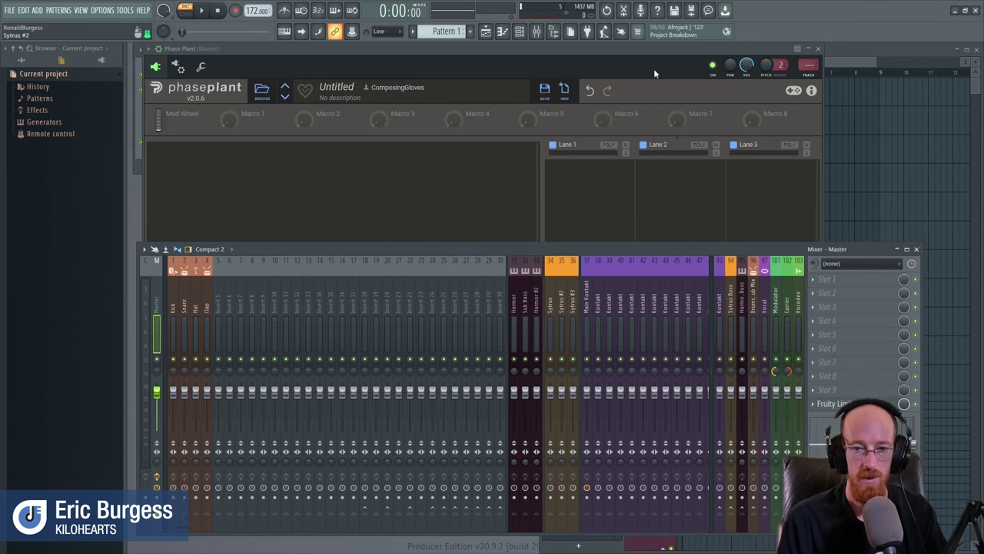
# Insert a Multipass in Phase Plant's Lane 2 and nest another Multipass in its Band 3.
pyautogui.click(654, 73)
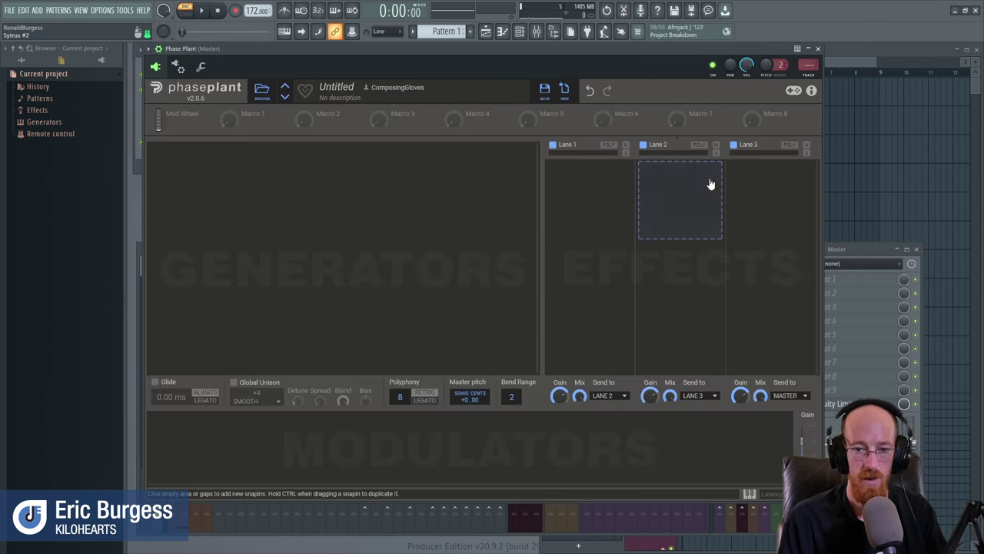
pyautogui.click(662, 200)
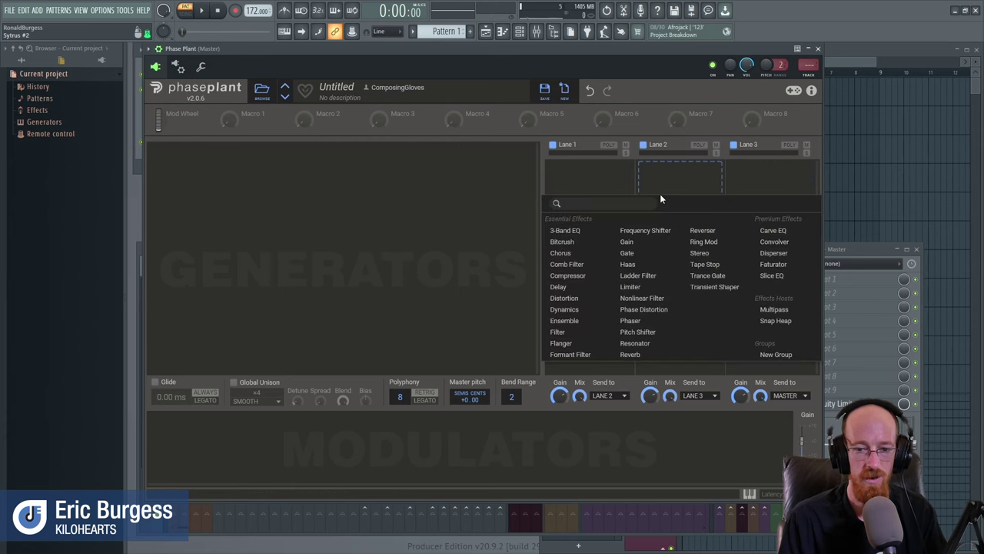
pyautogui.click(785, 310)
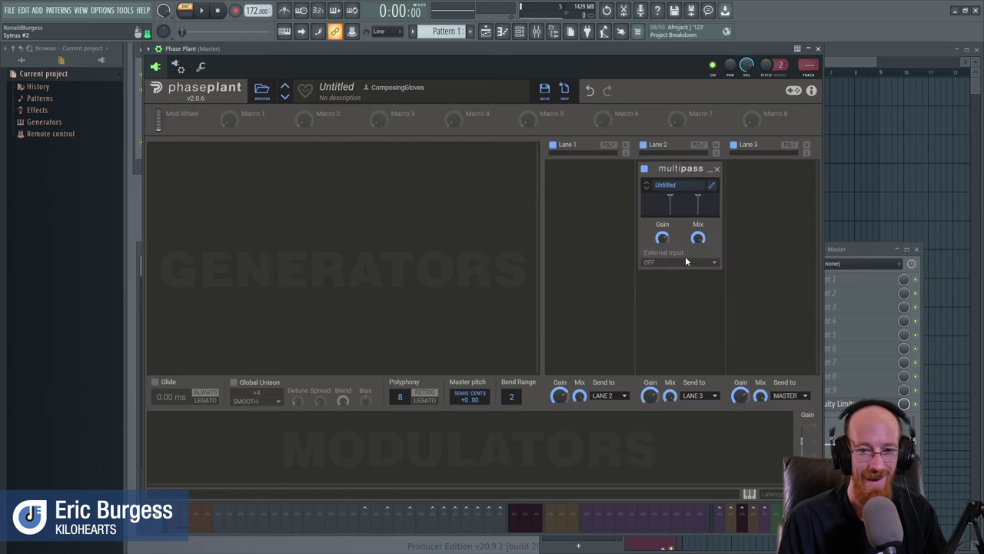
pyautogui.click(713, 187)
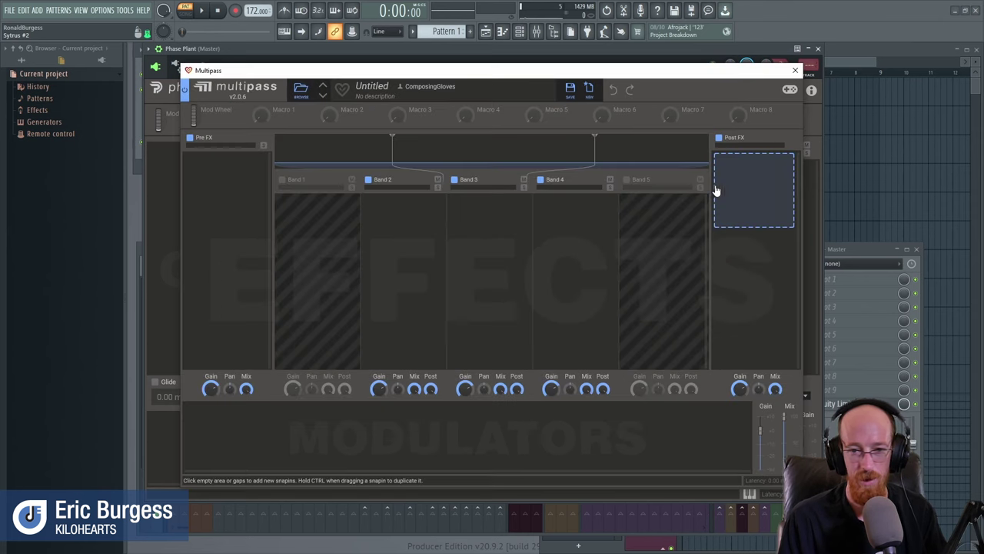
pyautogui.click(501, 241)
pyautogui.click(720, 345)
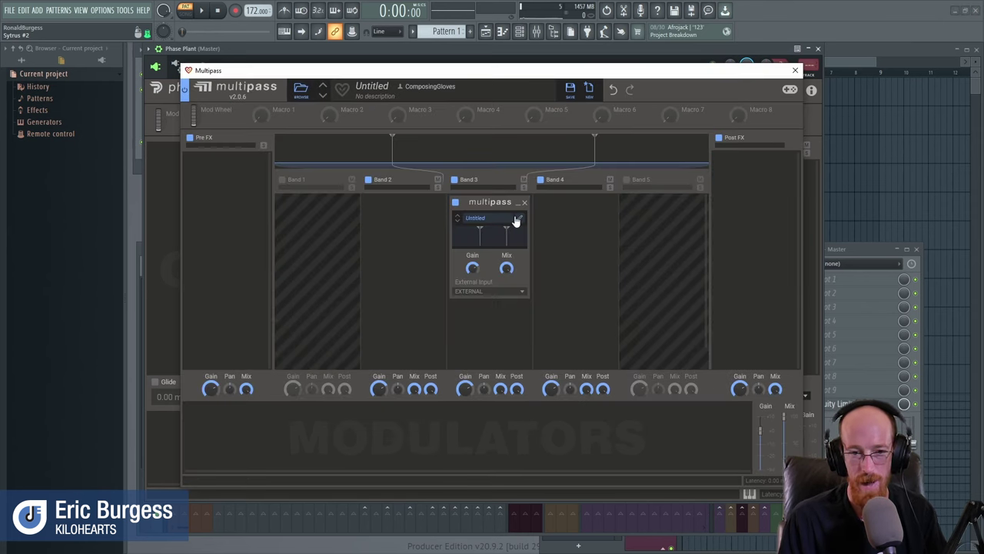
# Look inside the nested Multipass, close the editors and remove the Multipass from Lane 2.
pyautogui.hotkey('ctrl', 'z')
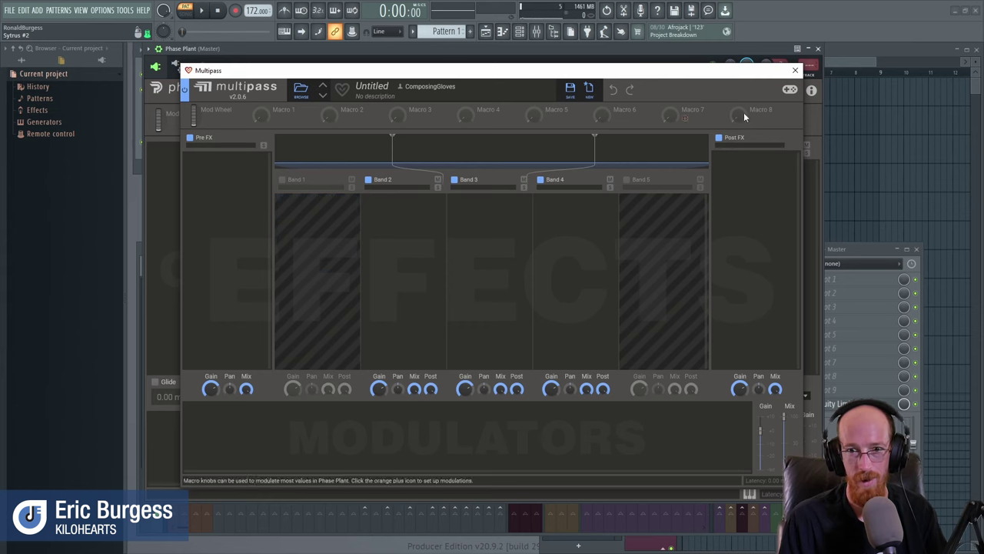
pyautogui.hotkey('ctrl', 'shift', 'z')
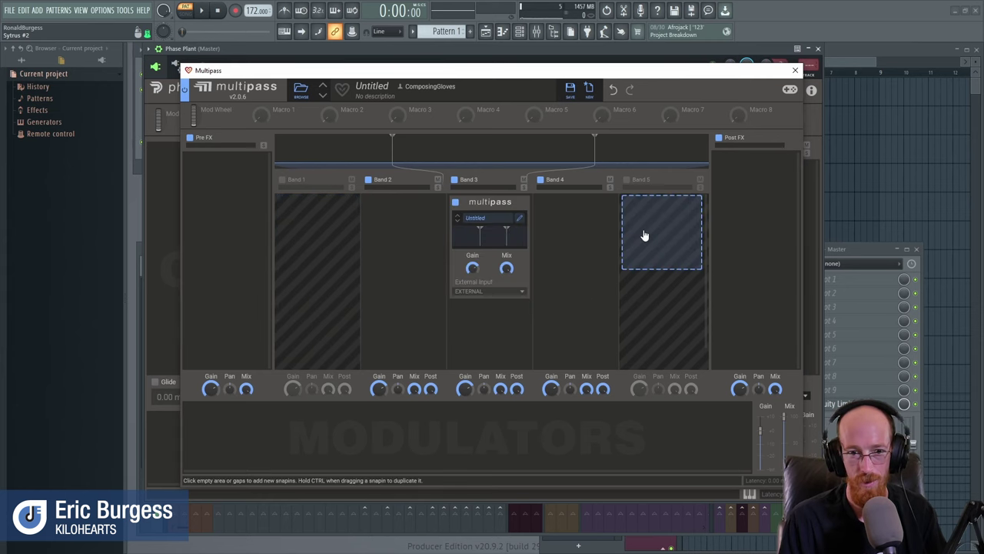
pyautogui.click(796, 70)
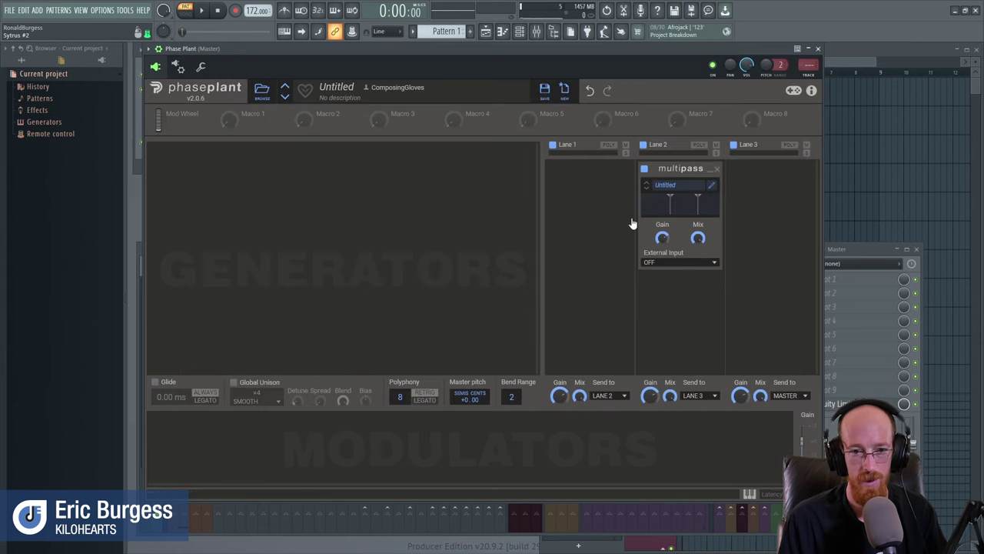
pyautogui.click(717, 171)
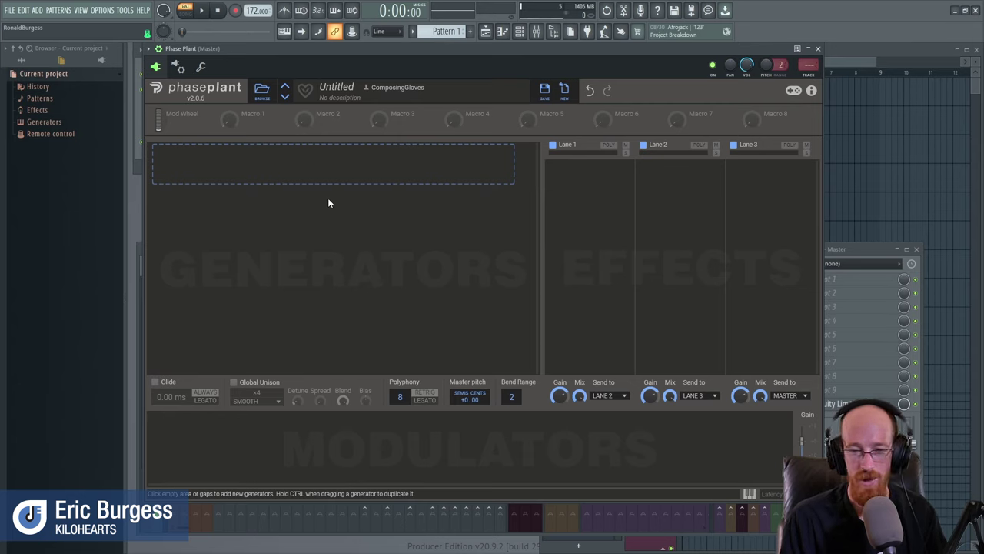
# Add an Analog generator to the empty generators area.
pyautogui.click(229, 175)
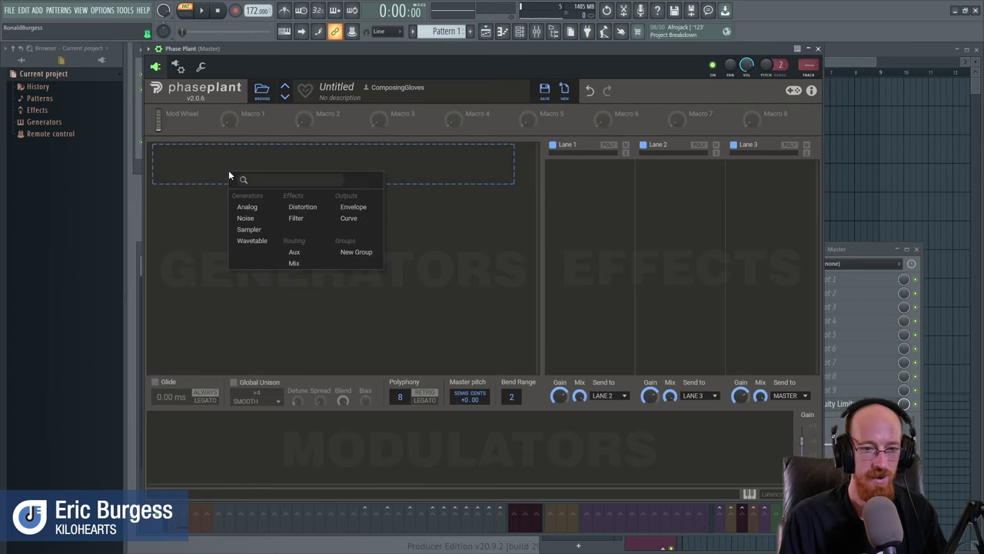
pyautogui.click(258, 212)
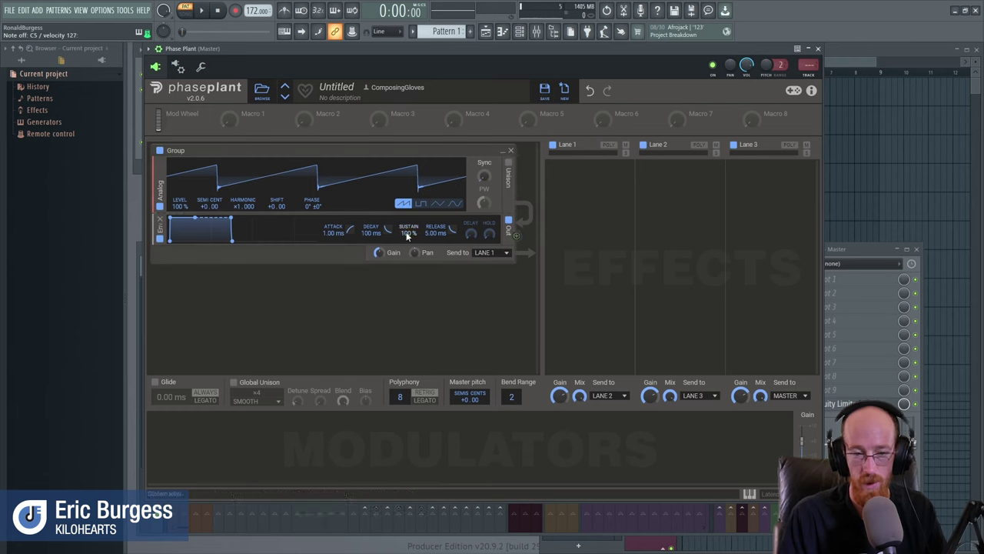
# Insert a Multipass effect in Lane 1 and open its editor.
pyautogui.click(588, 190)
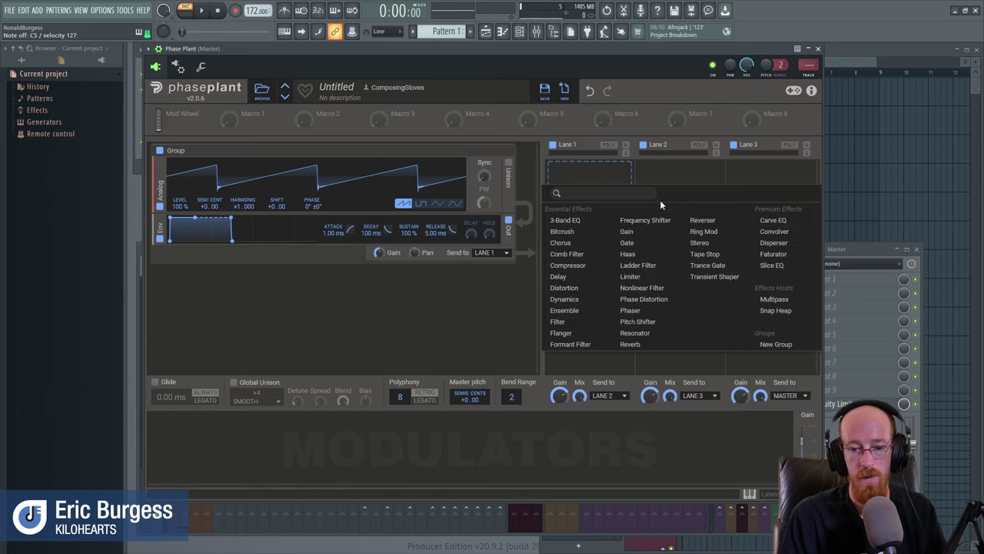
pyautogui.click(775, 300)
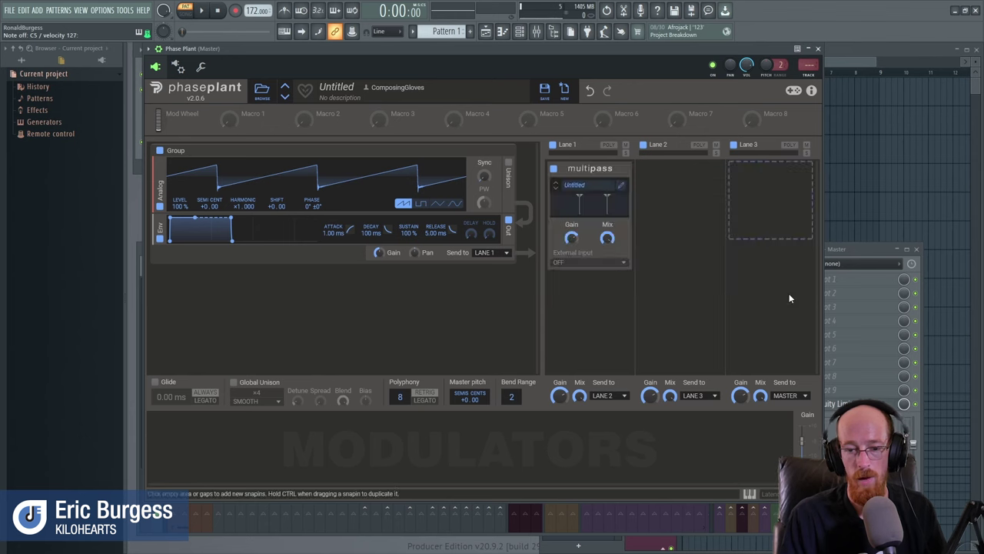
pyautogui.click(622, 187)
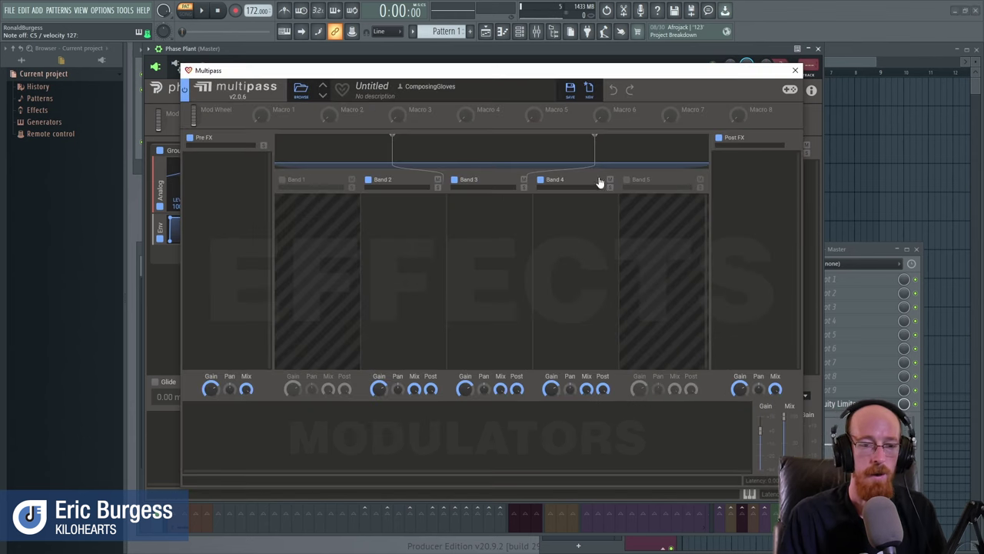
# Try the factory Creative preset Creative Delays in the Lane 1 Multipass and load Filter Convolver in its place.
pyautogui.click(302, 91)
pyautogui.click(214, 181)
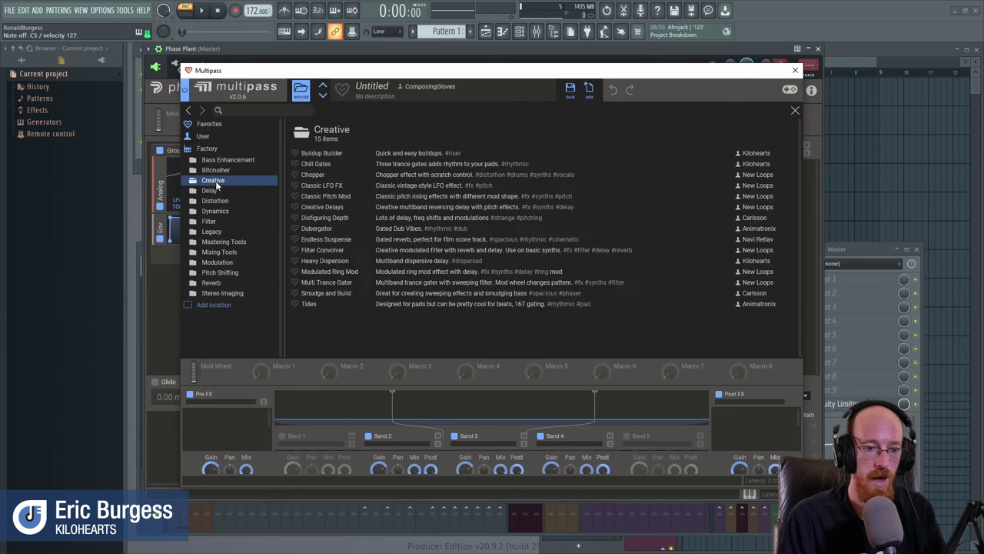
pyautogui.click(400, 209)
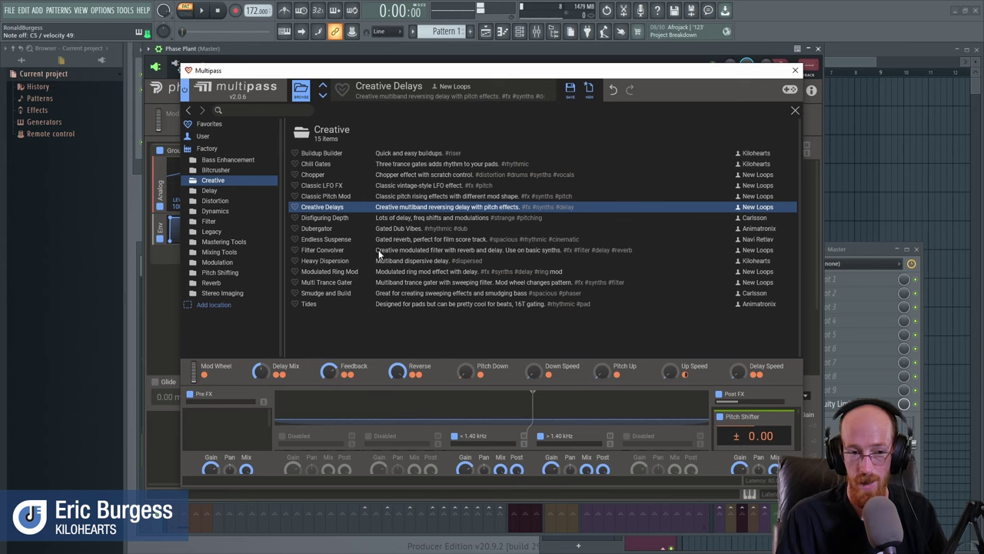
pyautogui.click(315, 251)
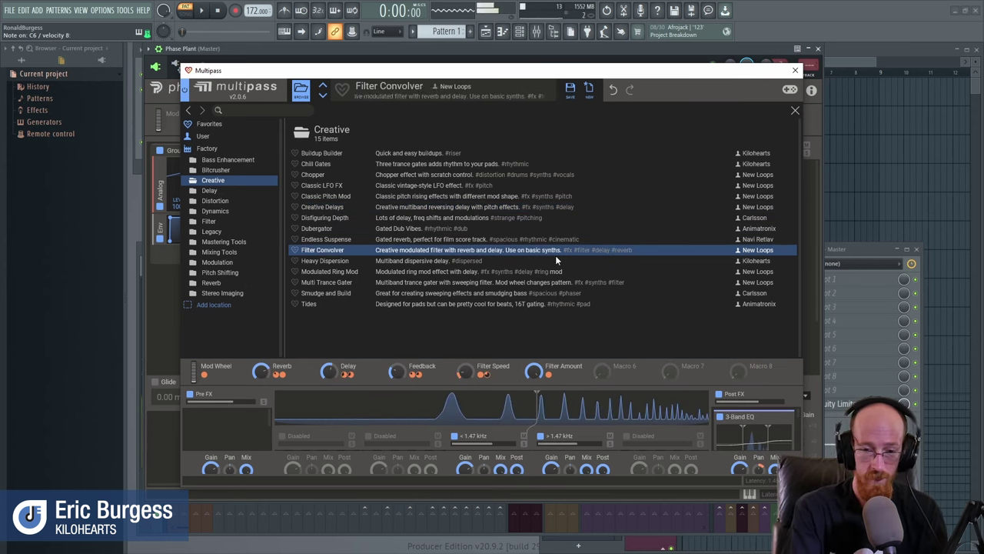
pyautogui.click(796, 110)
# Insert a nested Multipass below the existing effects in the band above 1.47 kHz.
pyautogui.scroll(-5, 508, 248)
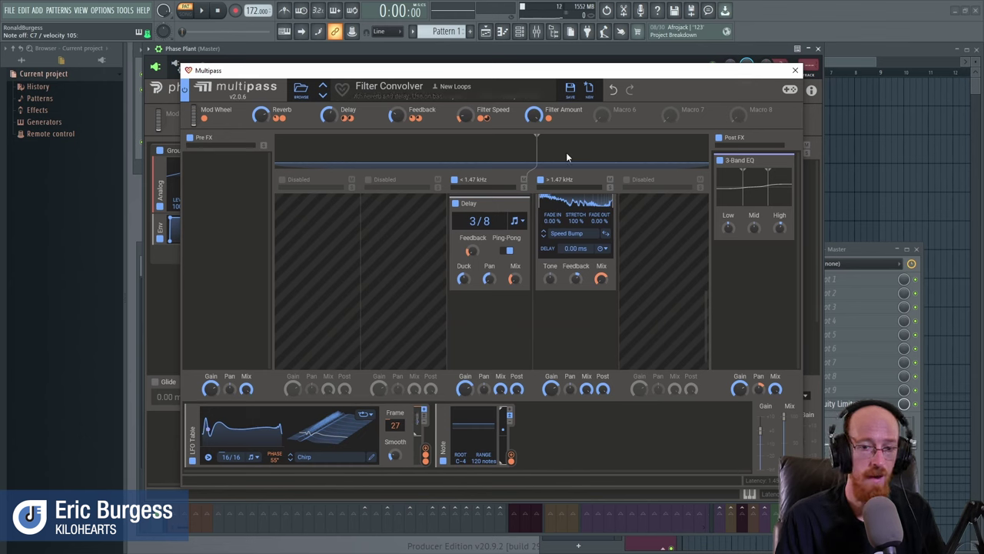
pyautogui.click(548, 324)
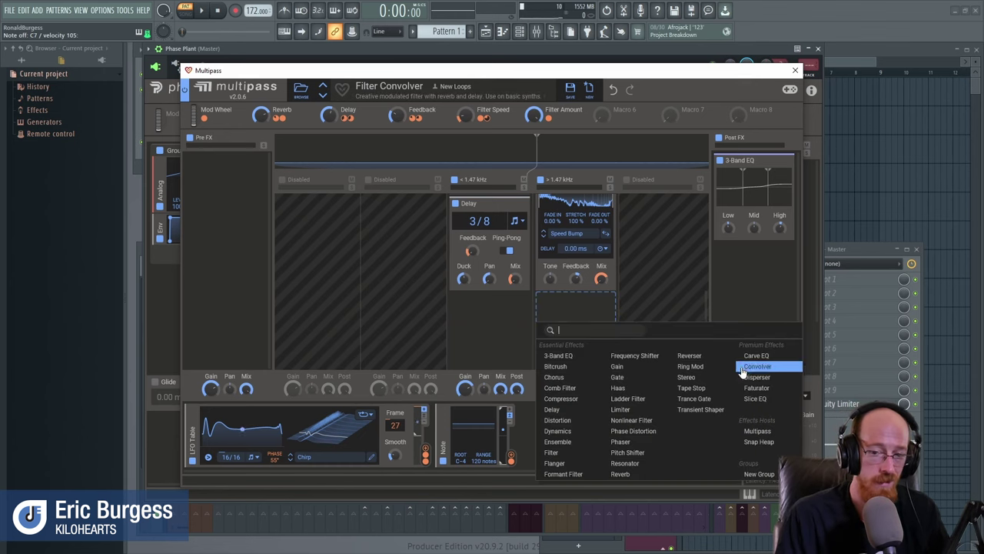
pyautogui.click(761, 431)
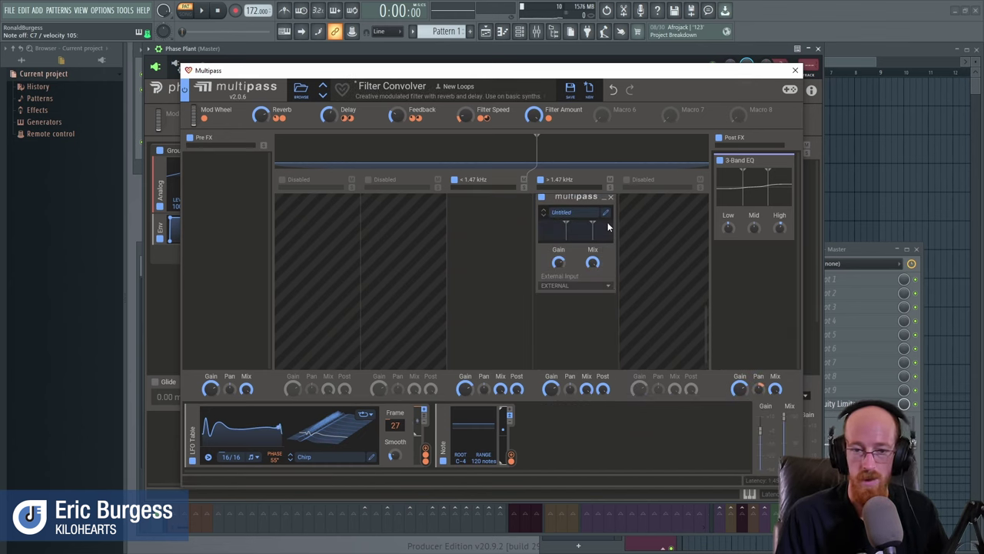
# Load the factory Reverb preset Creative Reverb into the nested Multipass and return to the main Phase Plant view.
pyautogui.click(607, 214)
pyautogui.click(301, 89)
pyautogui.click(219, 282)
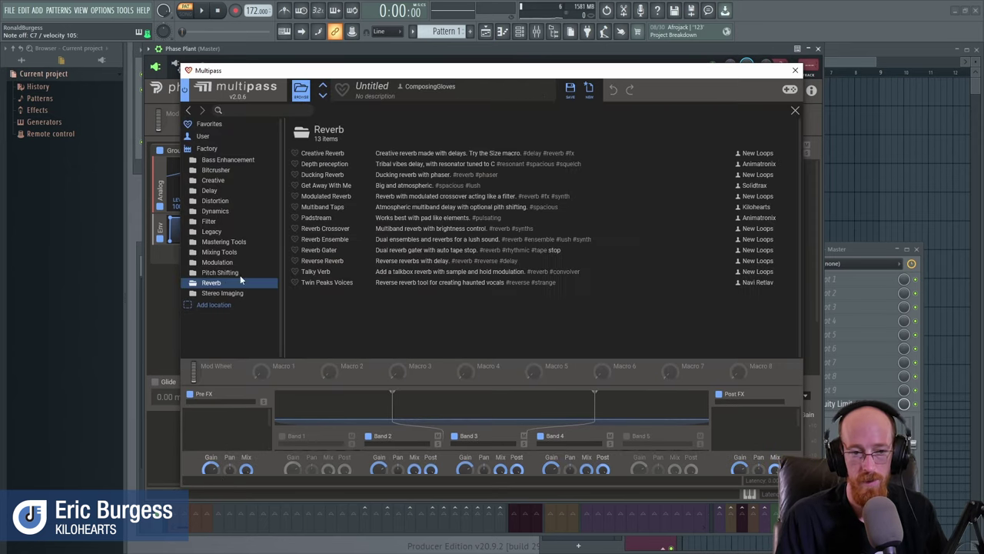
pyautogui.click(336, 155)
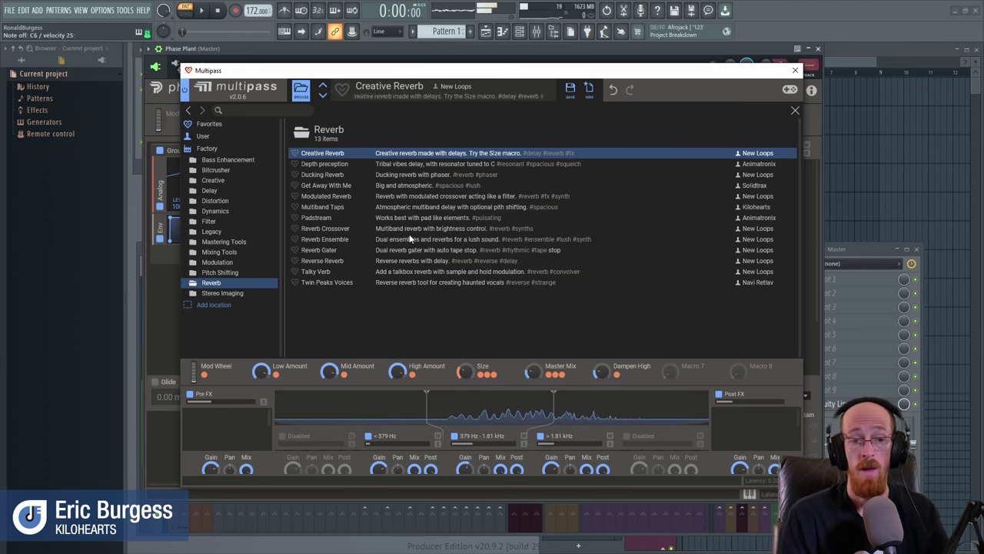
pyautogui.click(796, 110)
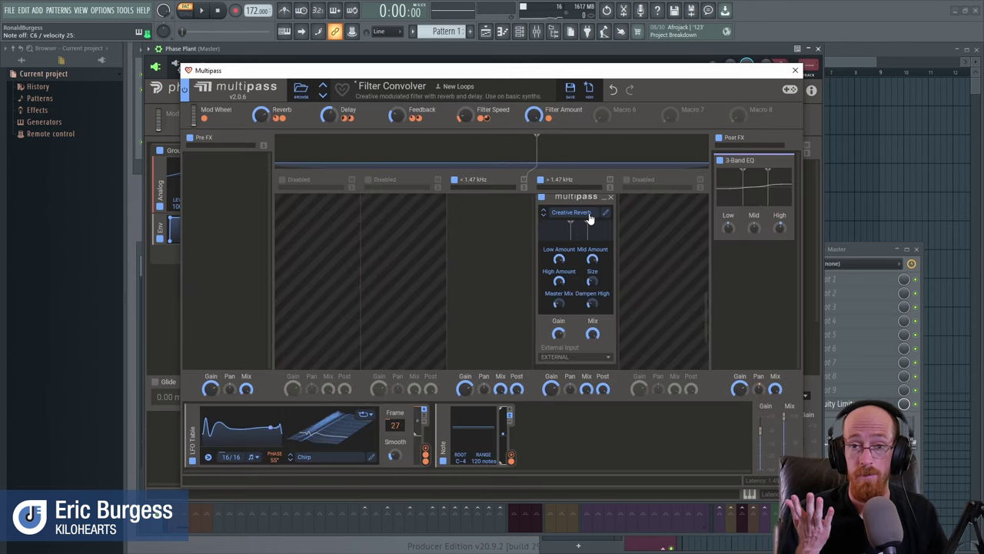
pyautogui.click(795, 72)
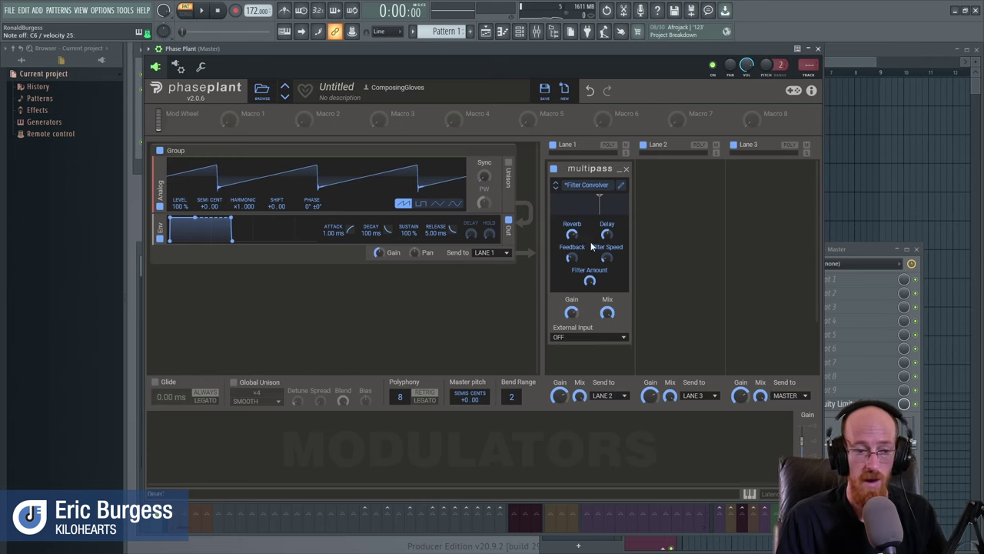
# Add an Envelope modulator and assign it to the Lane 1 Multipass's Reverb and Filter Amount controls.
pyautogui.click(216, 472)
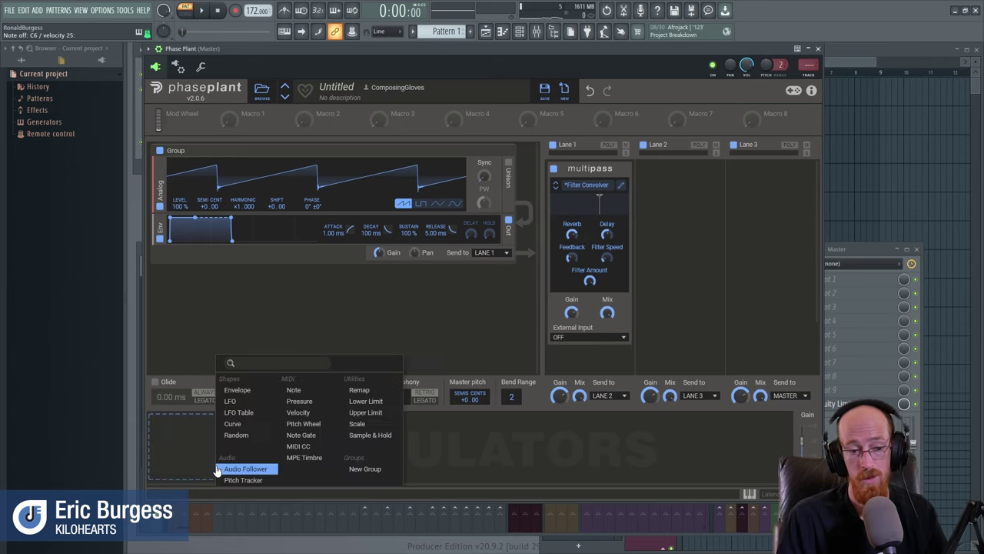
pyautogui.click(251, 393)
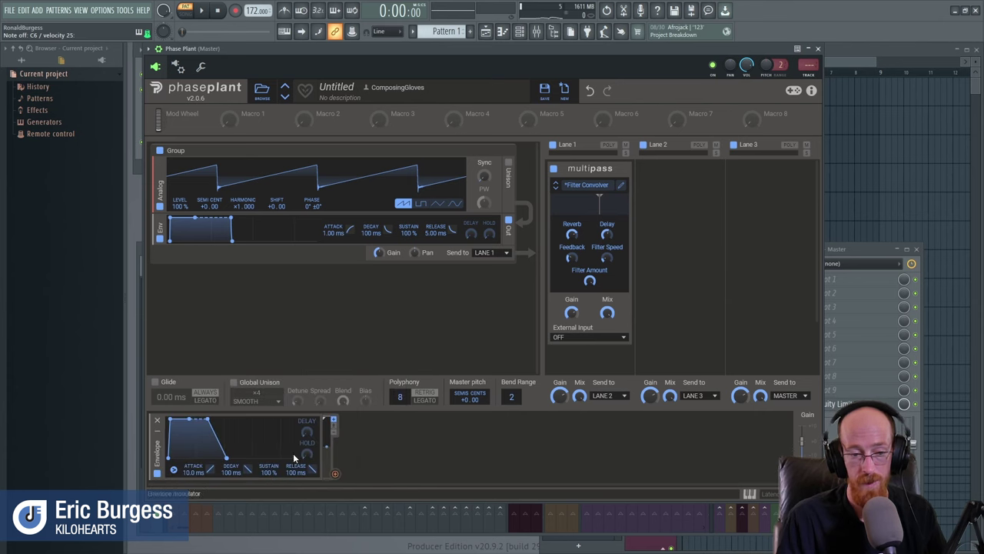
pyautogui.moveTo(333, 475); pyautogui.dragTo(571, 237)
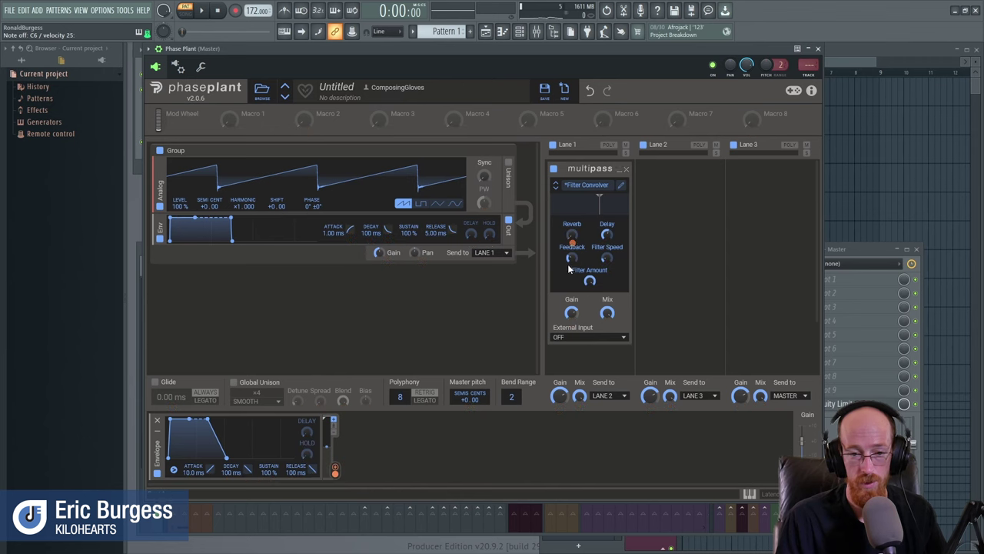
pyautogui.moveTo(335, 470); pyautogui.dragTo(590, 282)
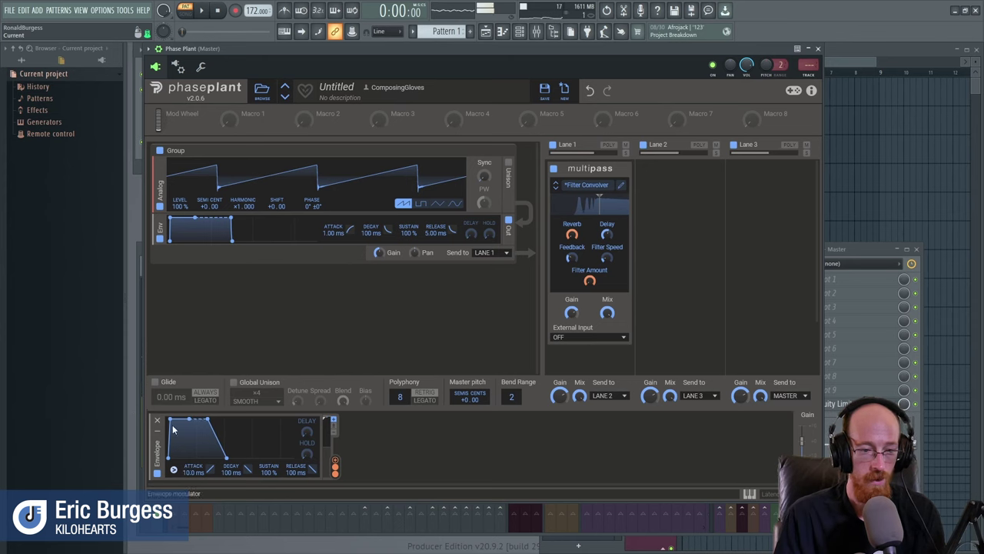
# Set the Envelope modulator's attack to 116 ms and look inside the Lane 1 Multipass.
pyautogui.moveTo(210, 468); pyautogui.dragTo(210, 462)
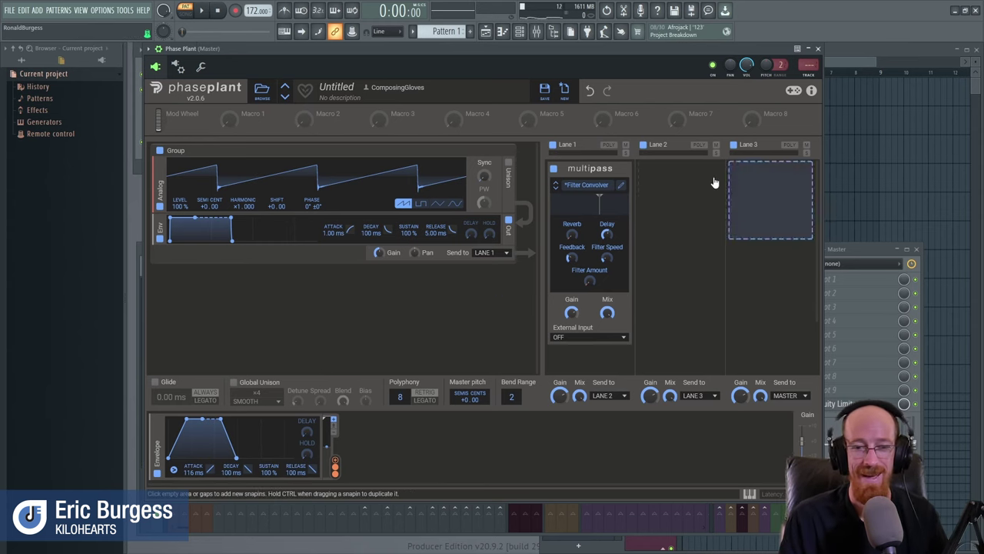
pyautogui.click(621, 186)
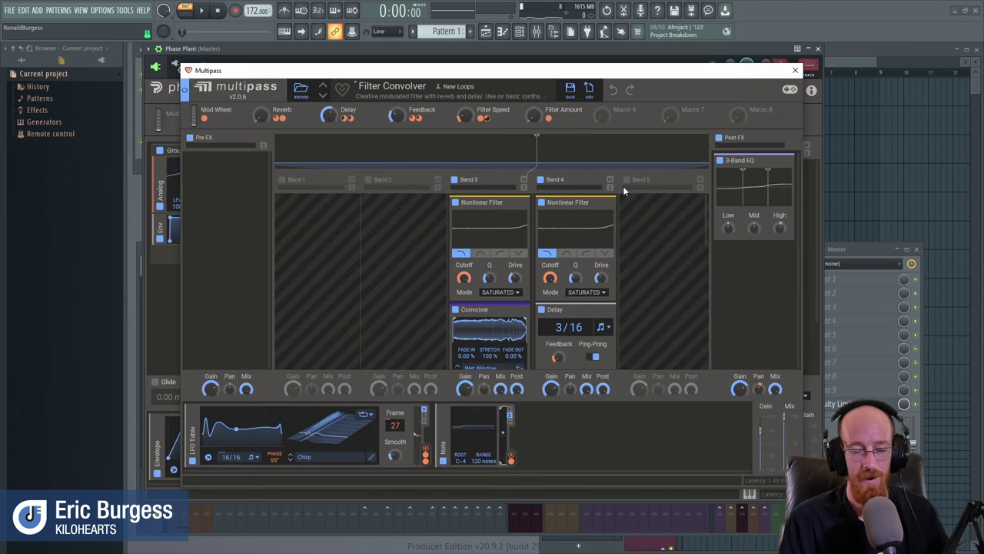
pyautogui.click(795, 71)
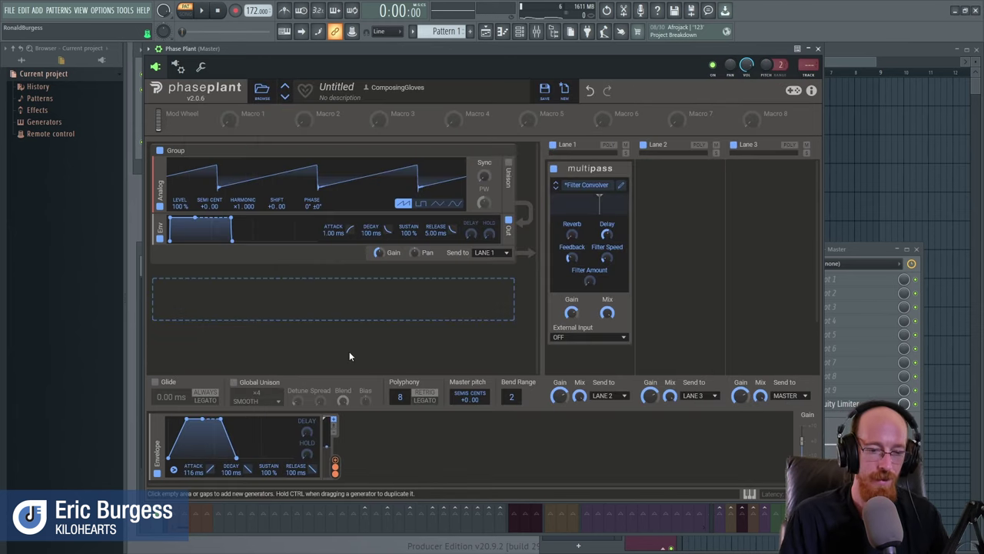
# Clear the patch by removing the Envelope modulator, the Lane 1 Multipass and the Analog generator group.
pyautogui.click(158, 422)
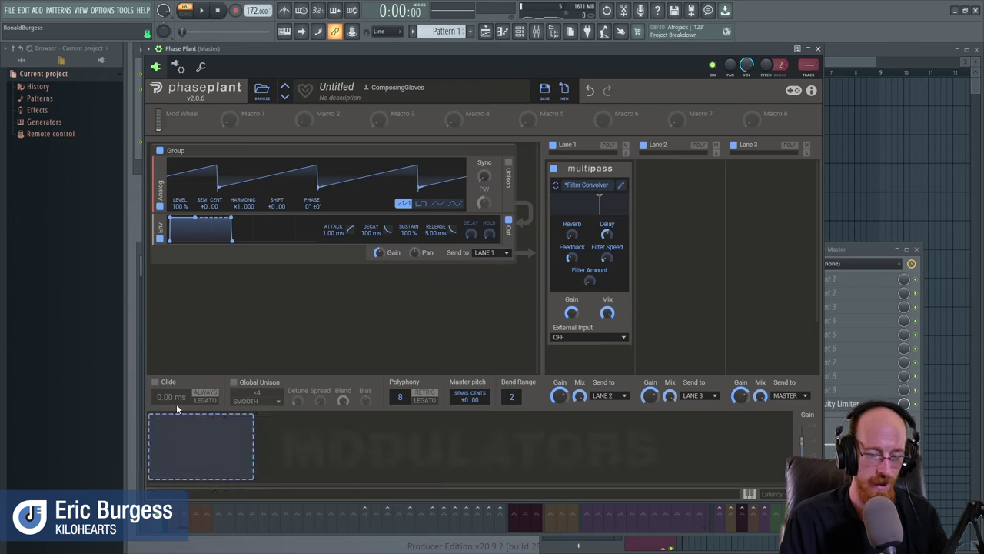
pyautogui.click(627, 169)
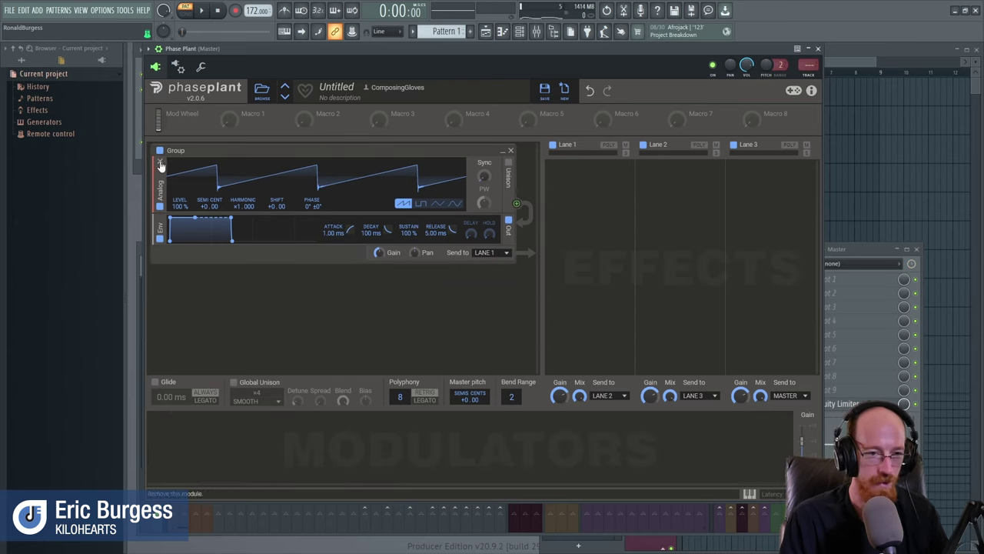
pyautogui.click(160, 163)
pyautogui.click(511, 153)
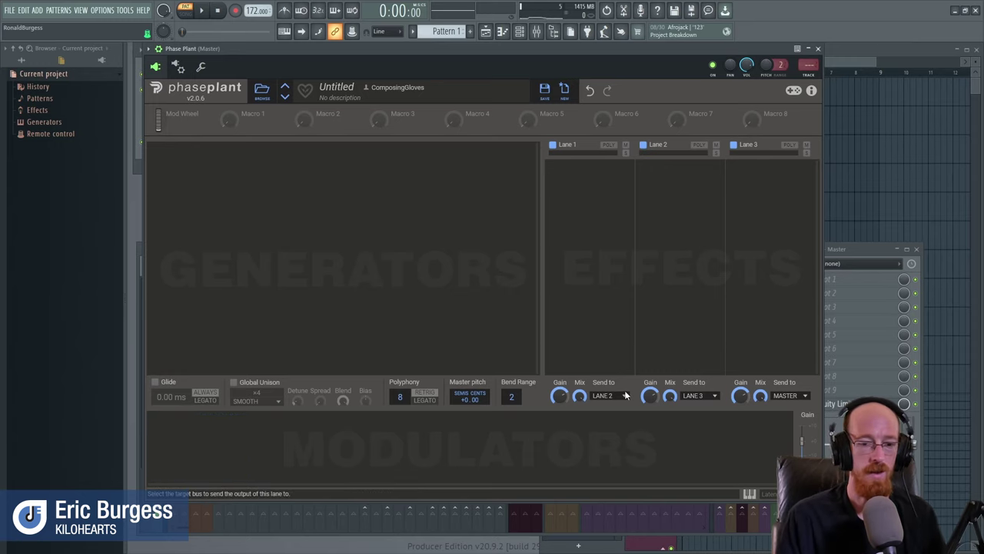
# Add an Analog generator to the empty generators area and look at its group's output routing options.
pyautogui.click(284, 175)
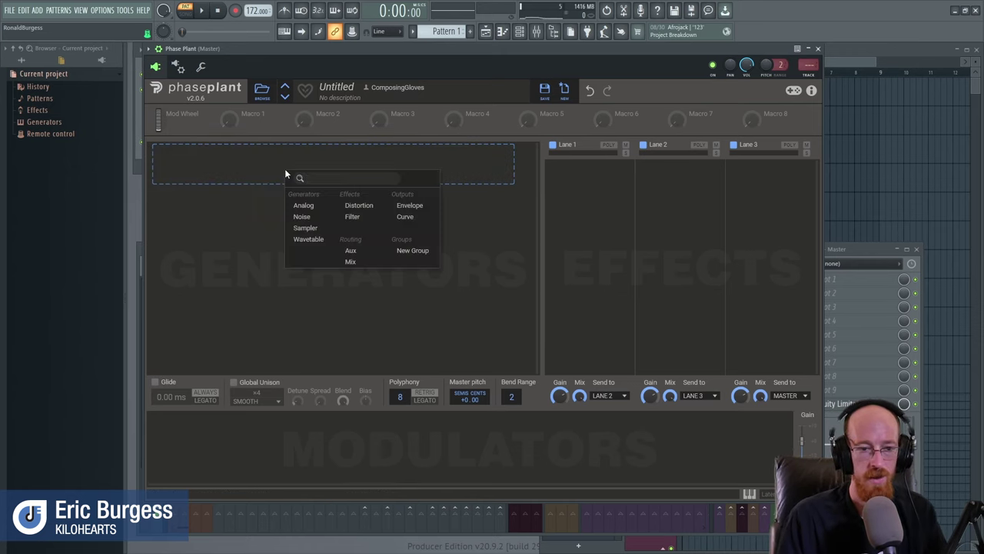
pyautogui.click(307, 204)
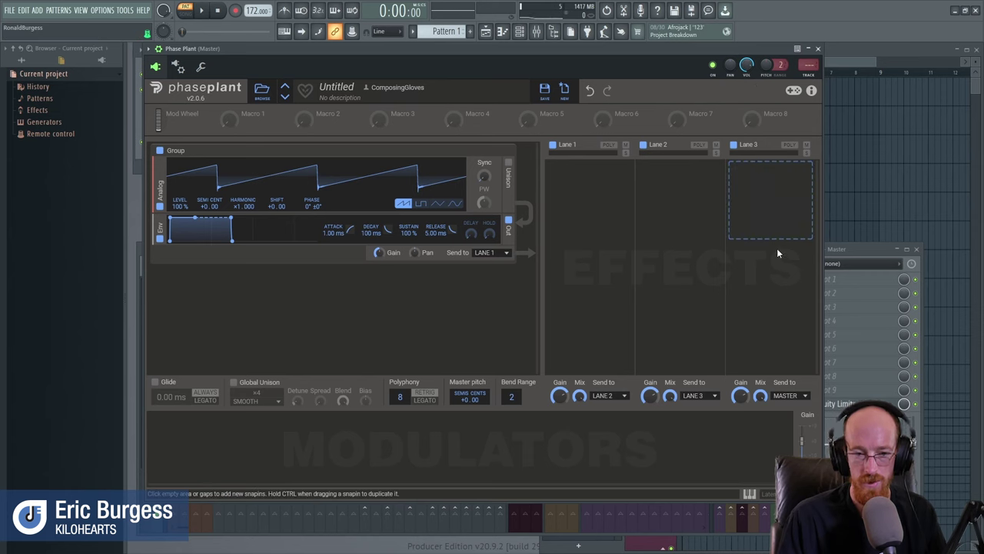
pyautogui.click(500, 254)
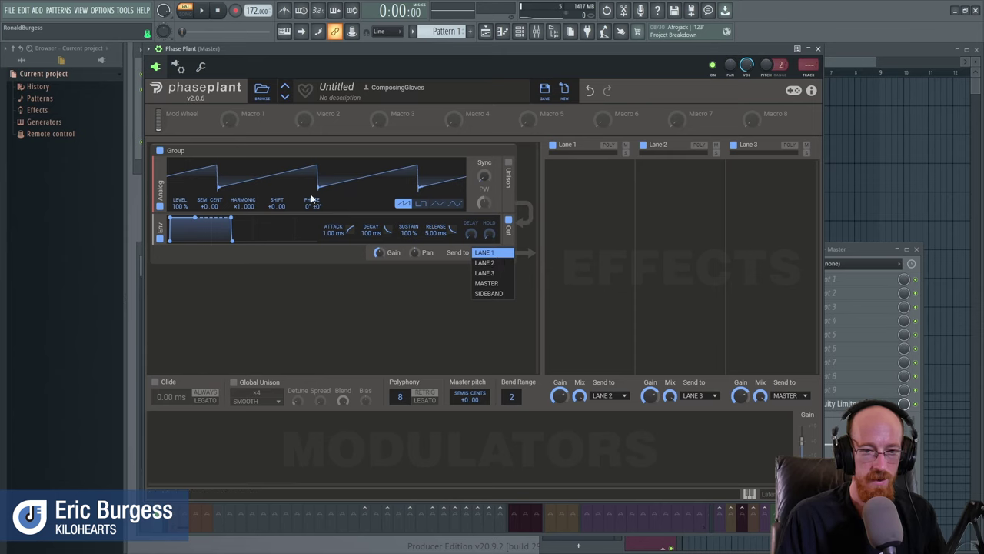
pyautogui.click(484, 196)
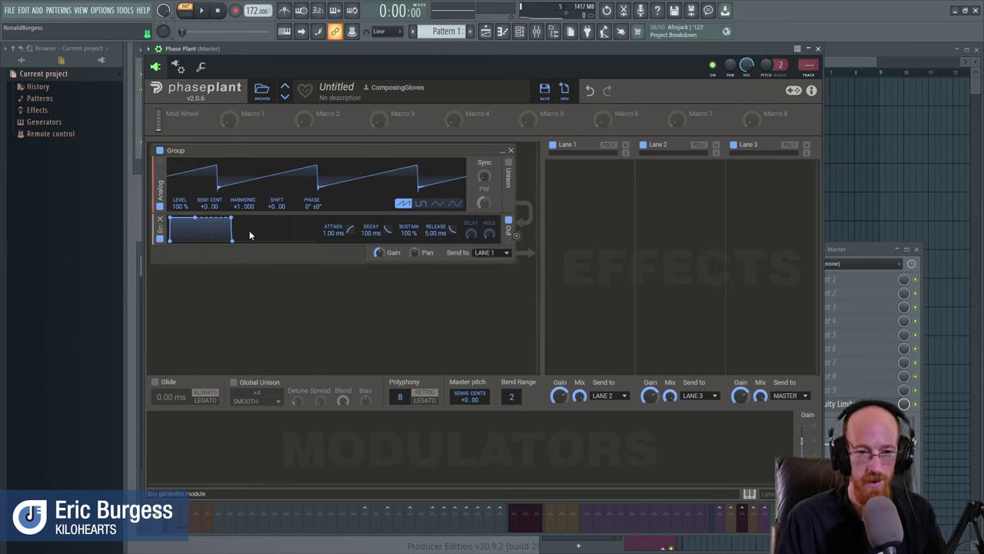
# Try Master as the Analog group's output target and set it to Lane 3 instead.
pyautogui.click(491, 254)
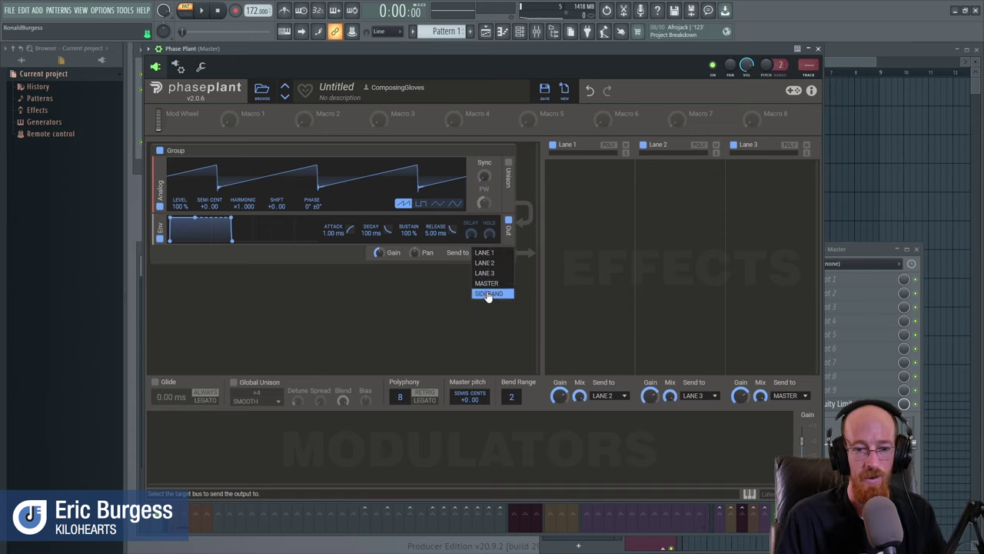
pyautogui.click(486, 283)
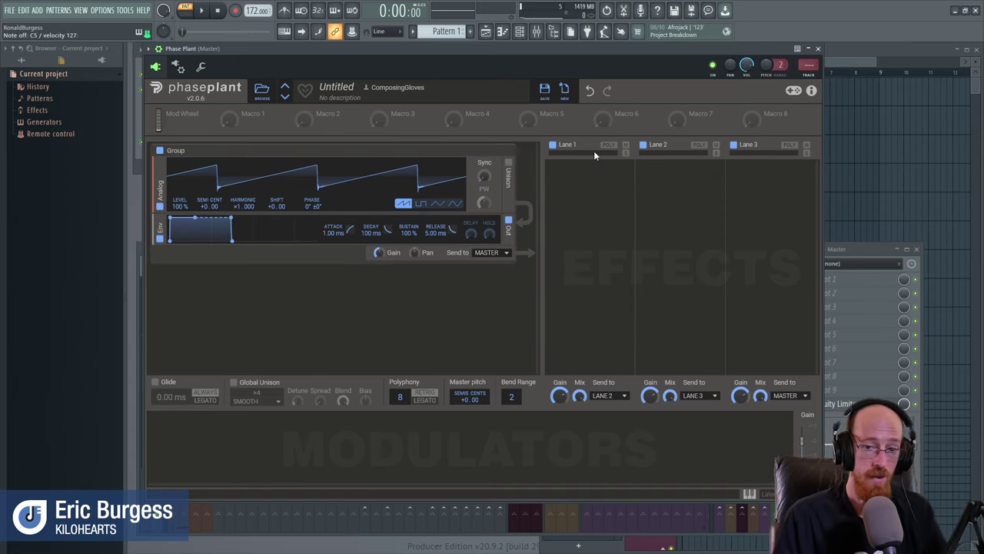
pyautogui.click(506, 252)
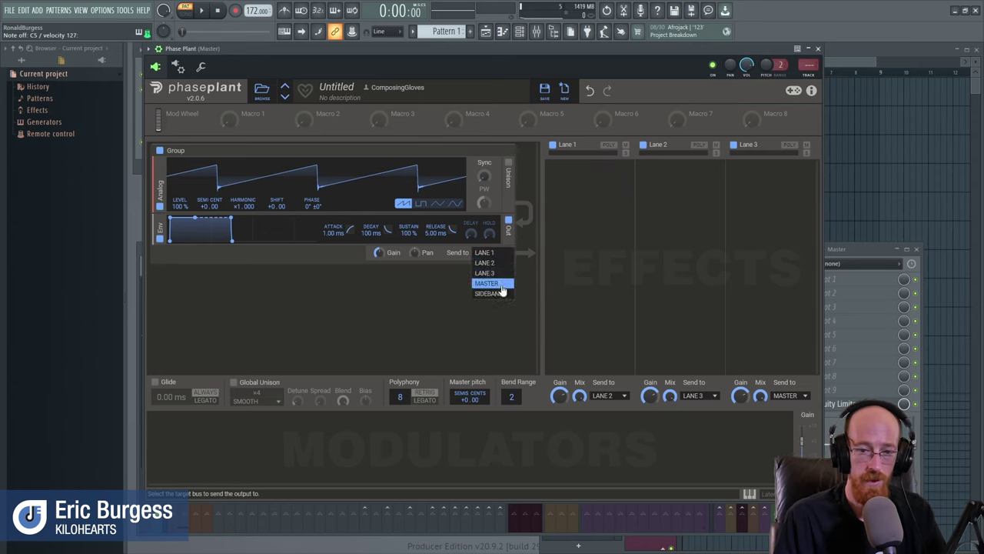
pyautogui.click(501, 277)
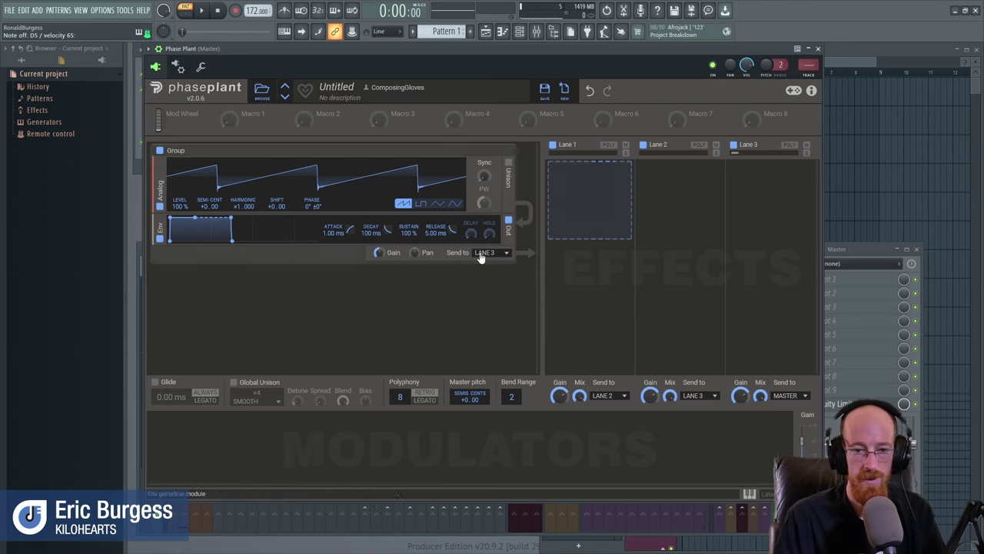
# Add a second Analog generator group below the first and send Lane 1's output to Master.
pyautogui.click(420, 288)
pyautogui.click(436, 323)
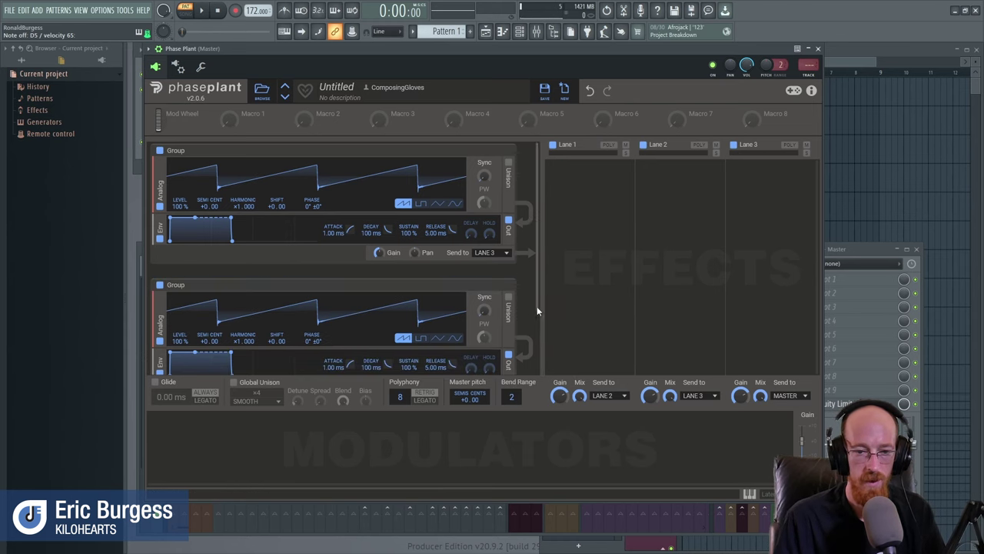
pyautogui.moveTo(537, 306); pyautogui.dragTo(500, 350)
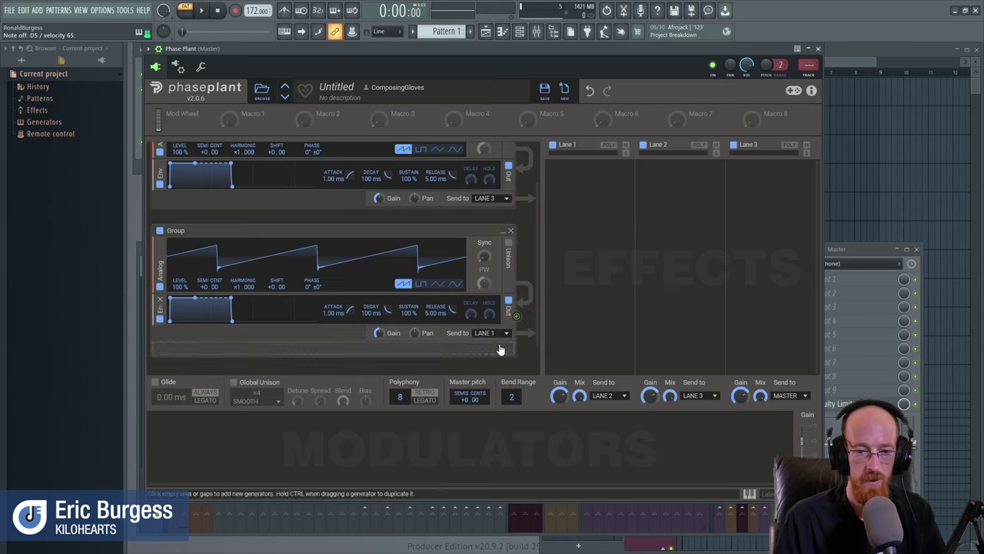
pyautogui.click(621, 398)
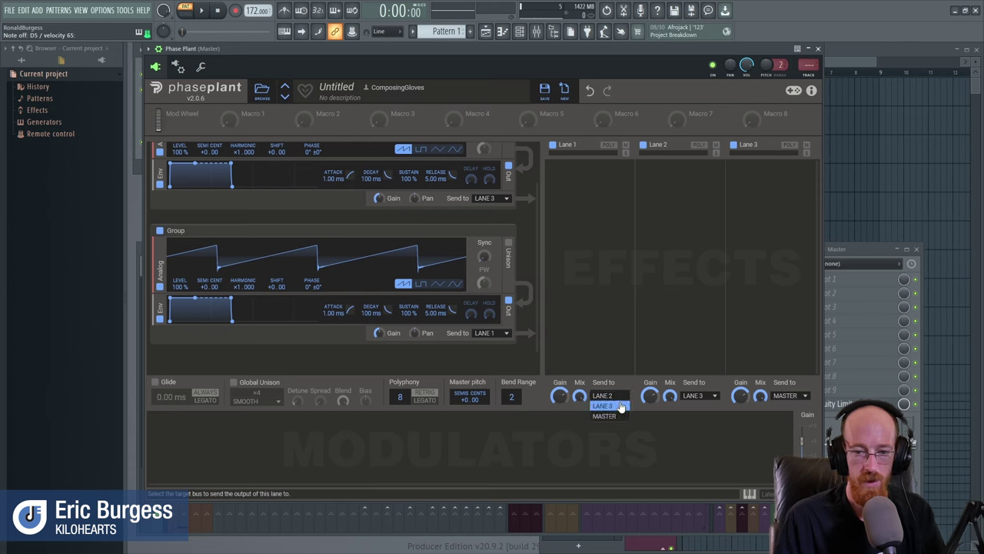
pyautogui.click(620, 415)
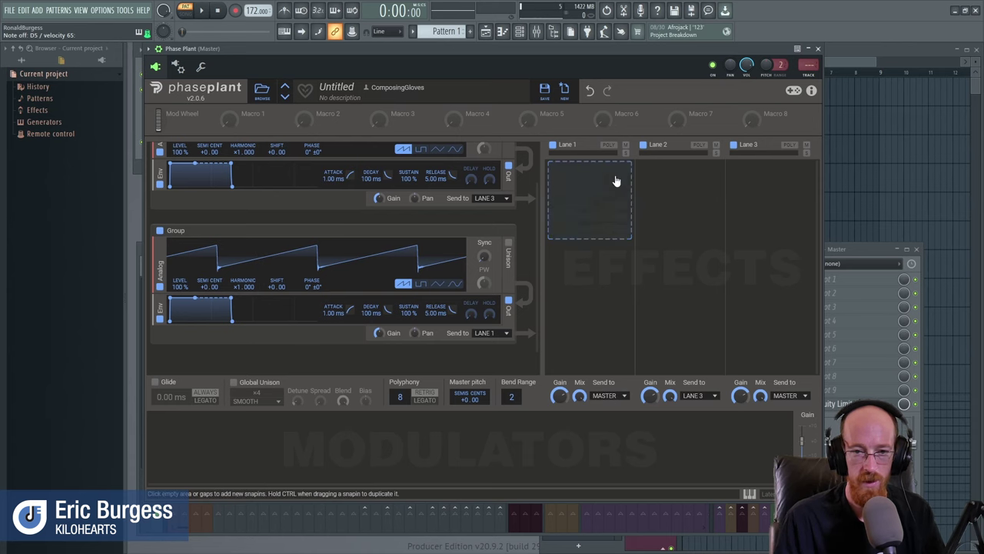
# Insert a Haas effect in Lane 3.
pyautogui.click(751, 190)
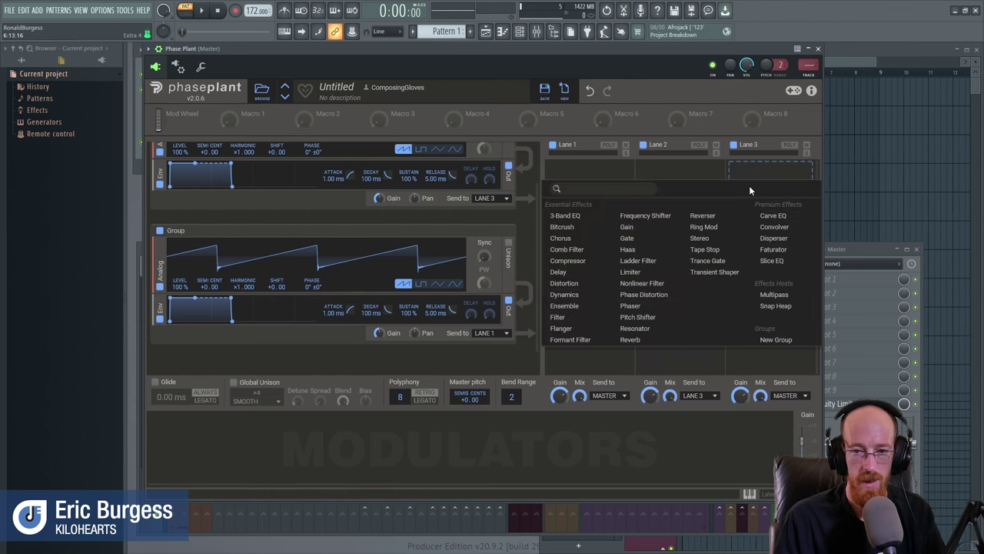
pyautogui.write('hass')
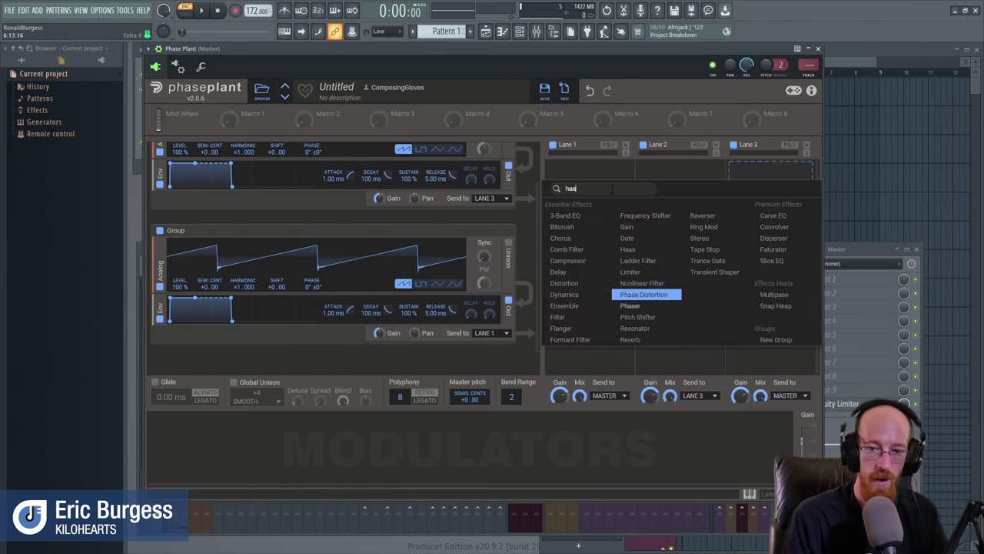
pyautogui.press('Return')
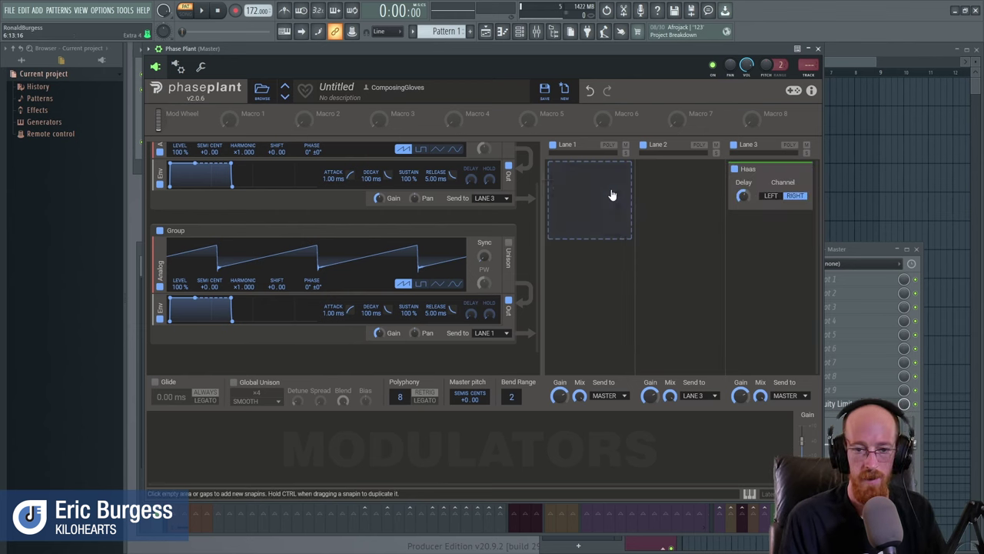
# Insert a Reverb effect in Lane 1.
pyautogui.click(603, 176)
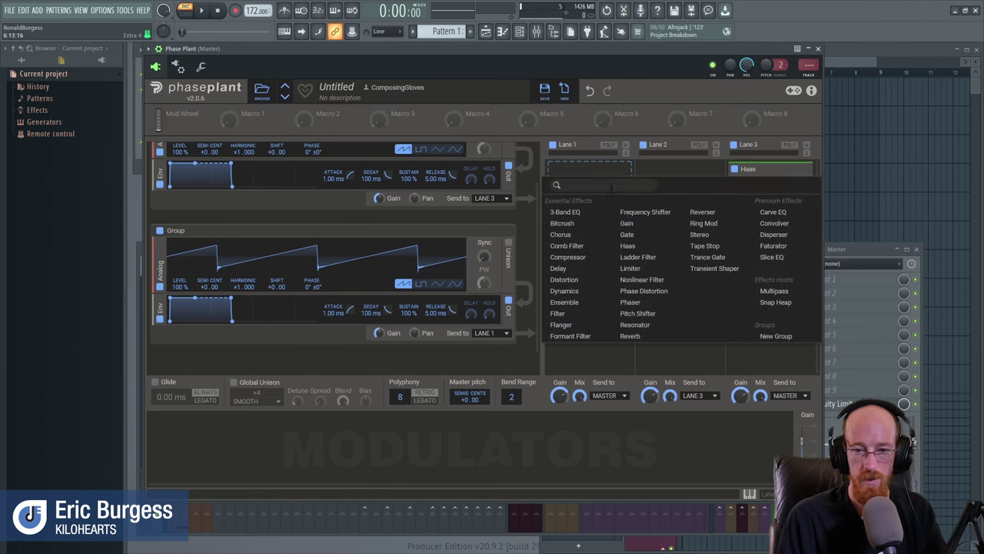
pyautogui.write('re')
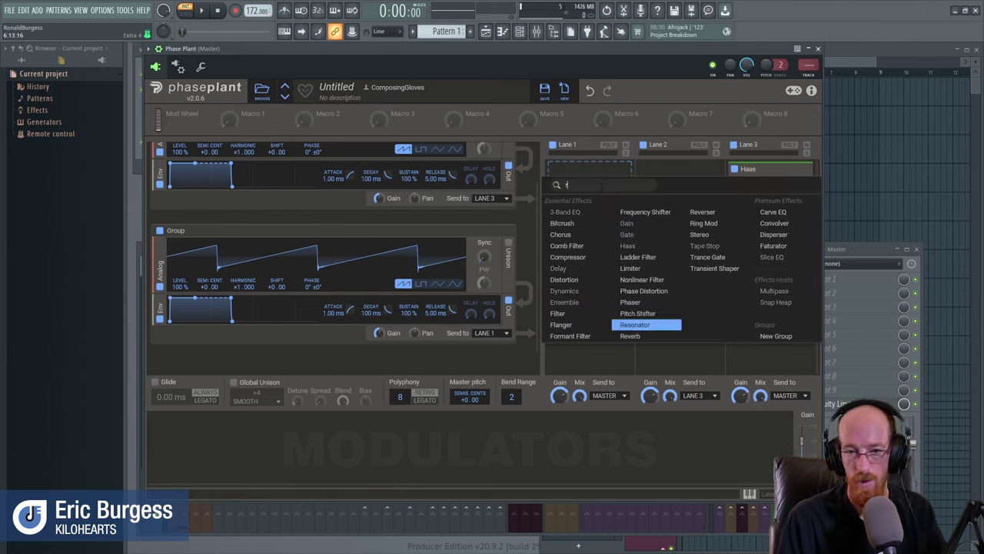
pyautogui.click(651, 339)
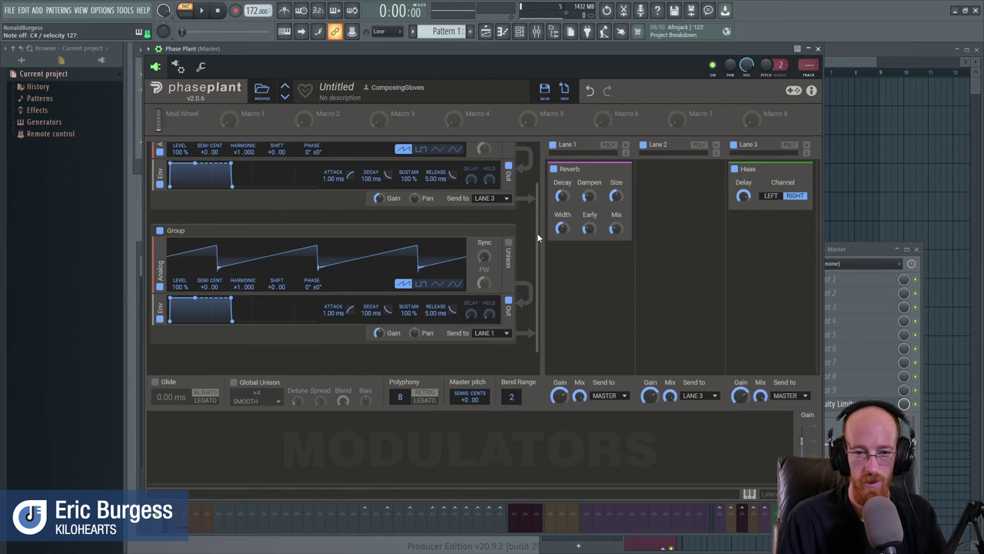
# Insert a Snap Heap effect host below the Reverb in Lane 1 and open its editor.
pyautogui.moveTo(536, 232); pyautogui.dragTo(537, 196)
pyautogui.moveTo(810, 173)
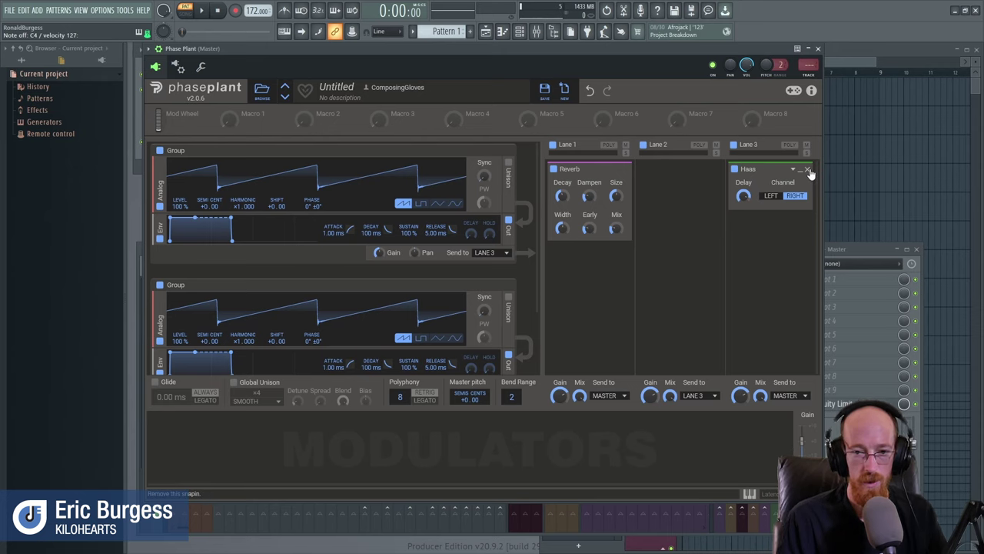
pyautogui.click(610, 275)
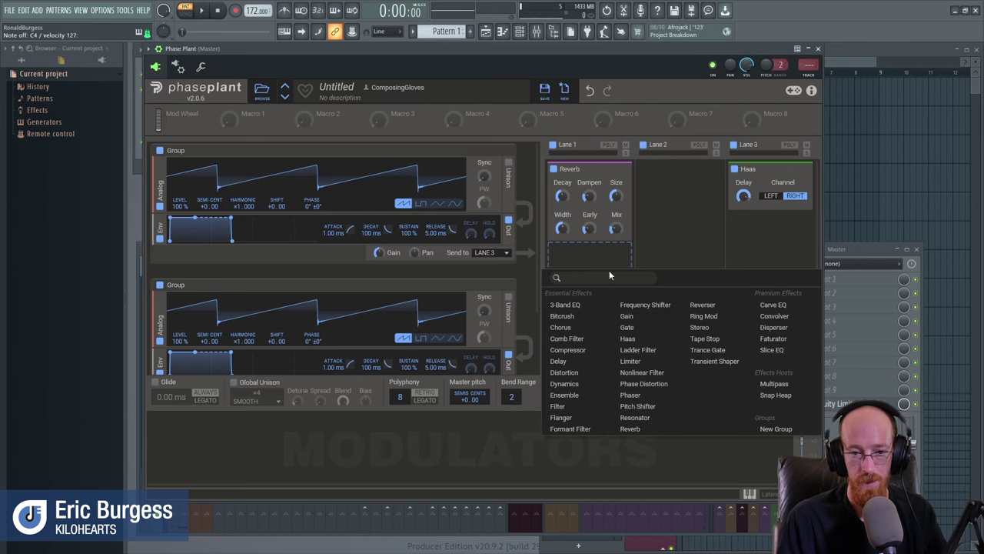
pyautogui.write('sna')
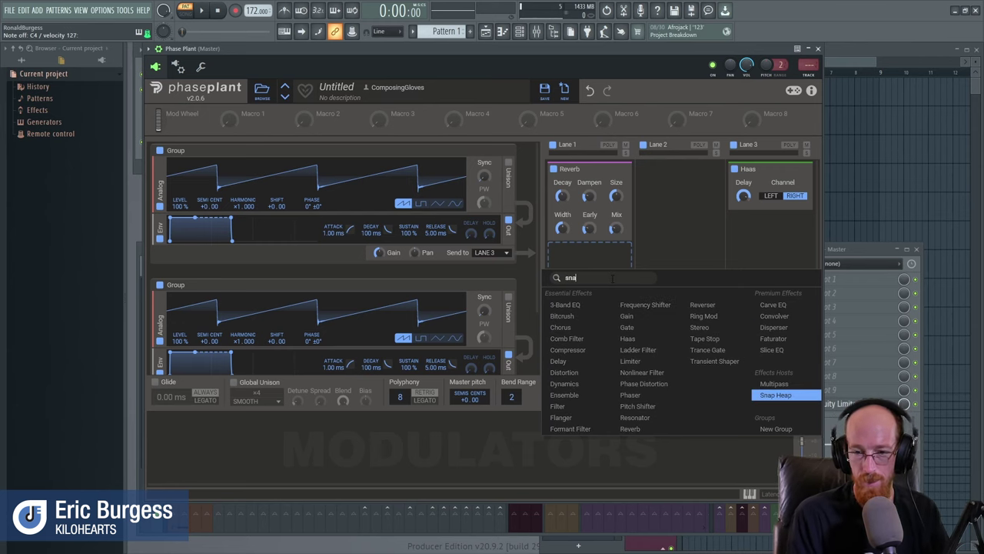
pyautogui.press('Return')
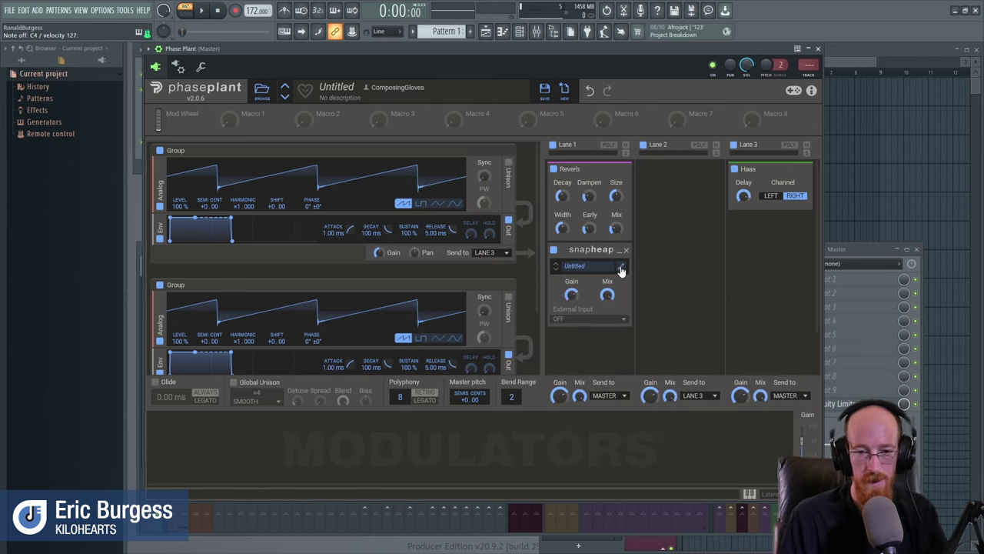
pyautogui.click(621, 268)
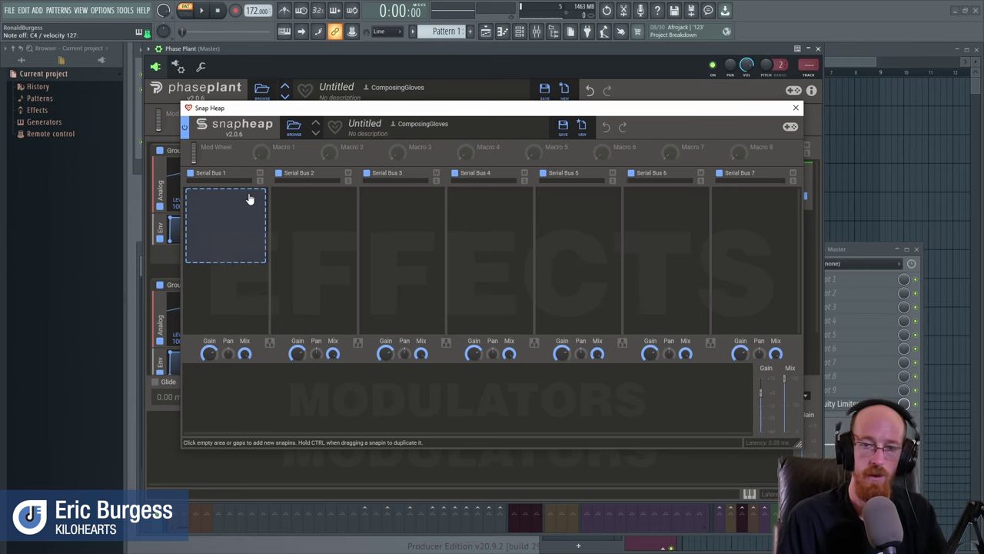
# Reposition the Snap Heap window for a clear view and make its first two buses run in parallel.
pyautogui.moveTo(631, 109); pyautogui.dragTo(661, 300)
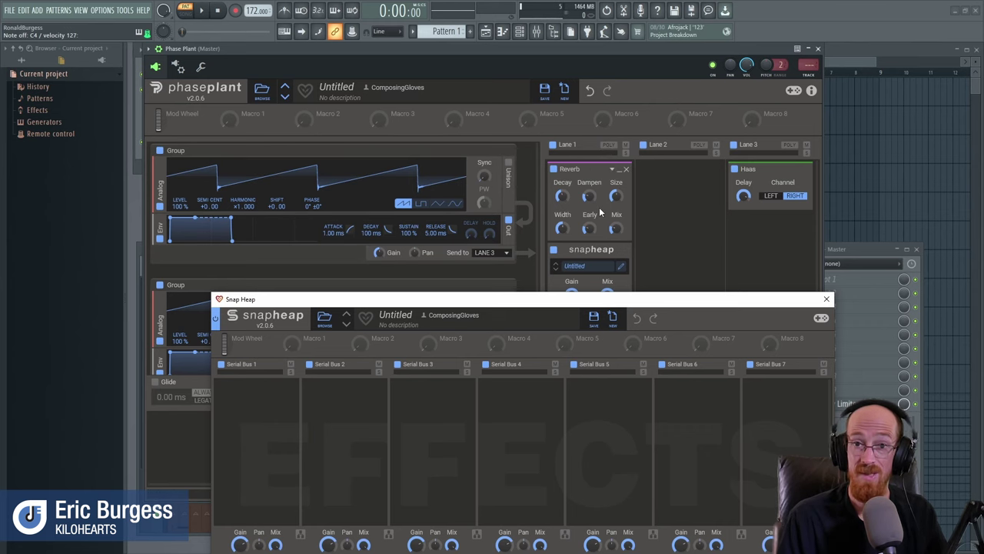
pyautogui.moveTo(551, 306); pyautogui.dragTo(501, 122)
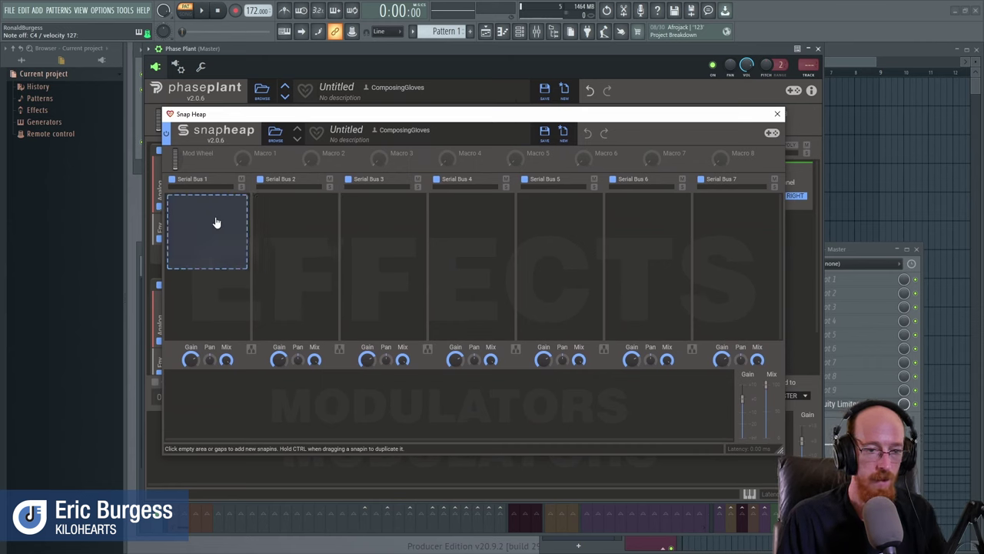
pyautogui.click(250, 350)
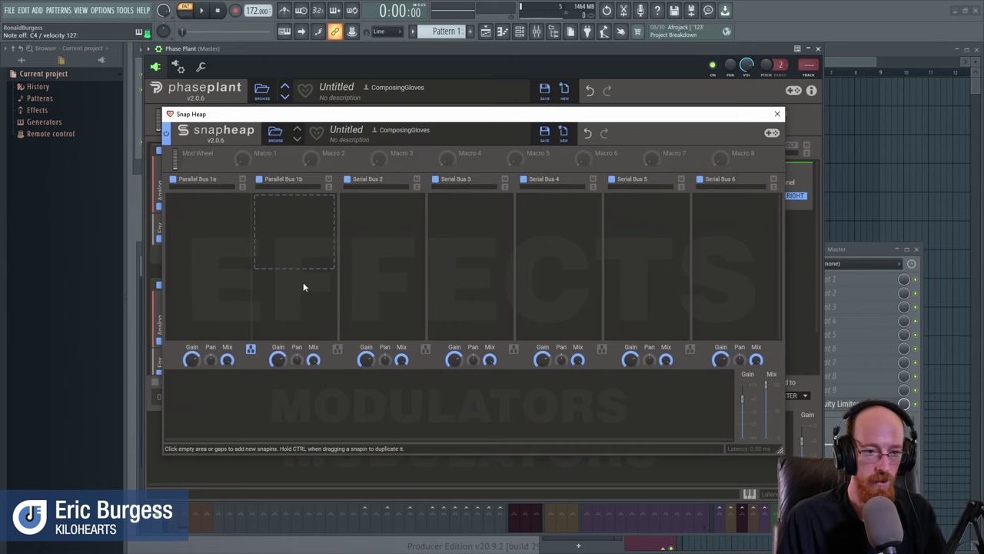
# Add a Filter followed by a Distortion effect to Parallel Bus 1a, and close the Snap Heap editor.
pyautogui.click(207, 225)
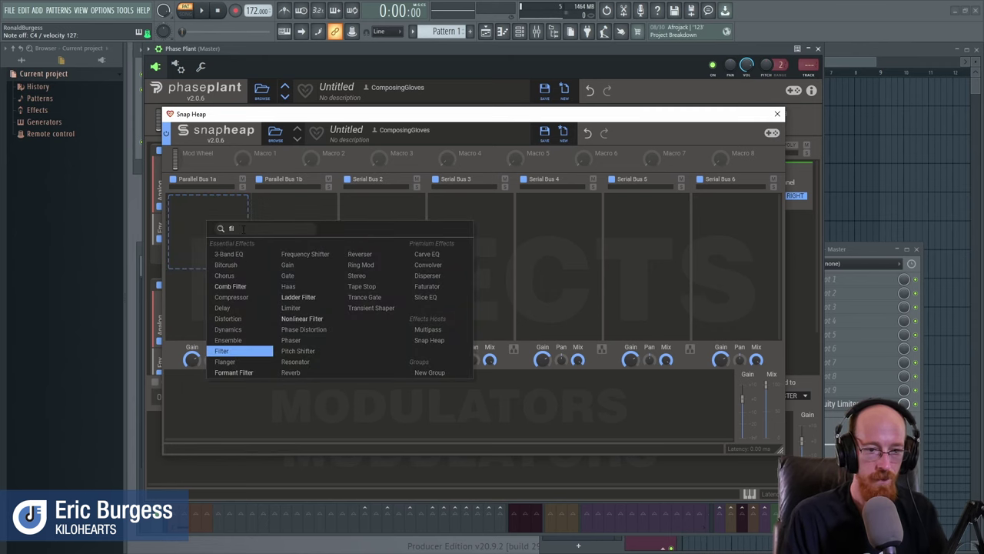
pyautogui.click(222, 351)
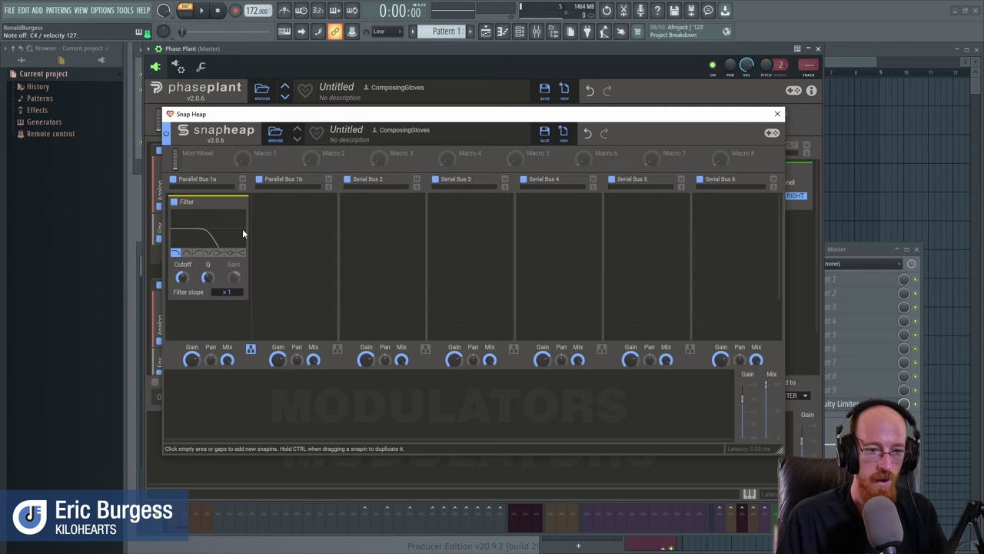
pyautogui.click(200, 314)
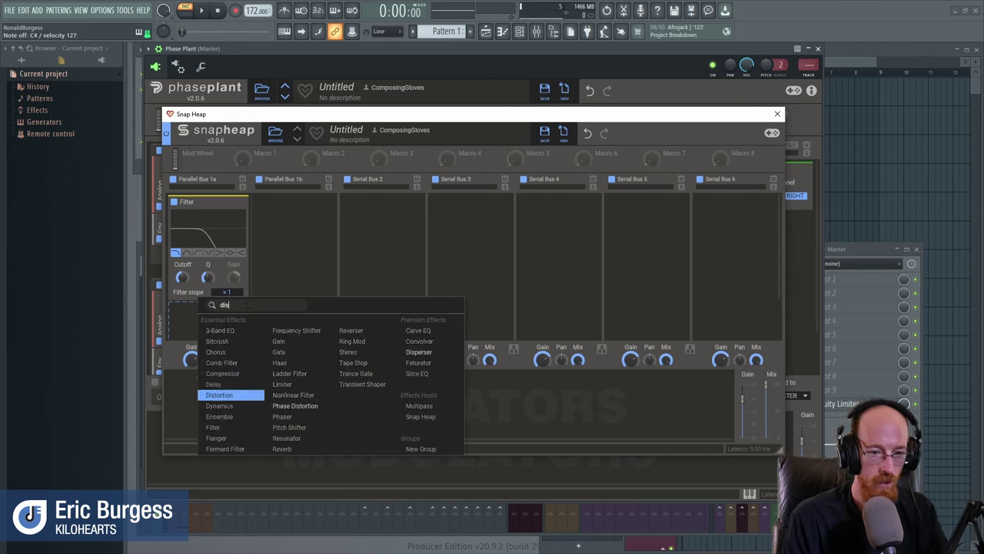
pyautogui.click(219, 395)
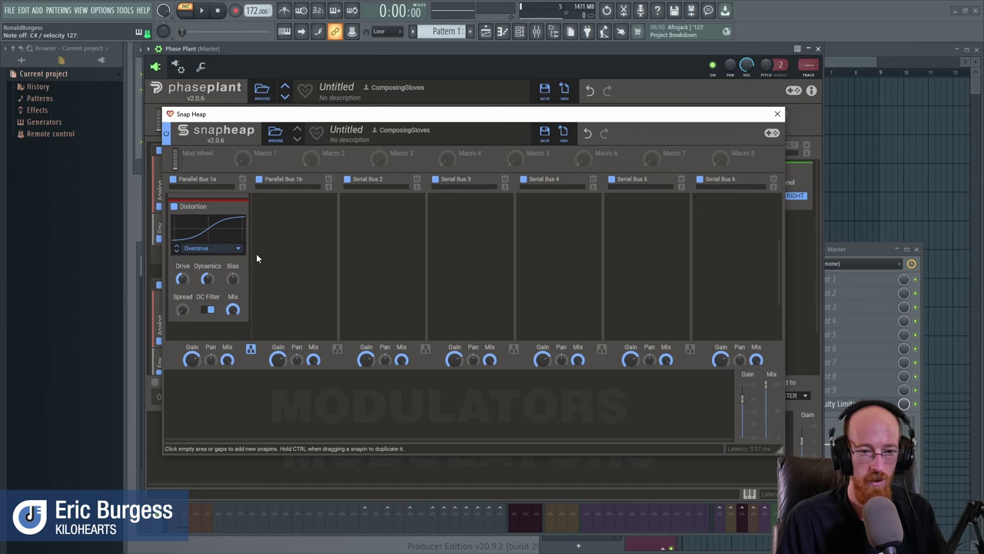
pyautogui.scroll(1, 232, 331)
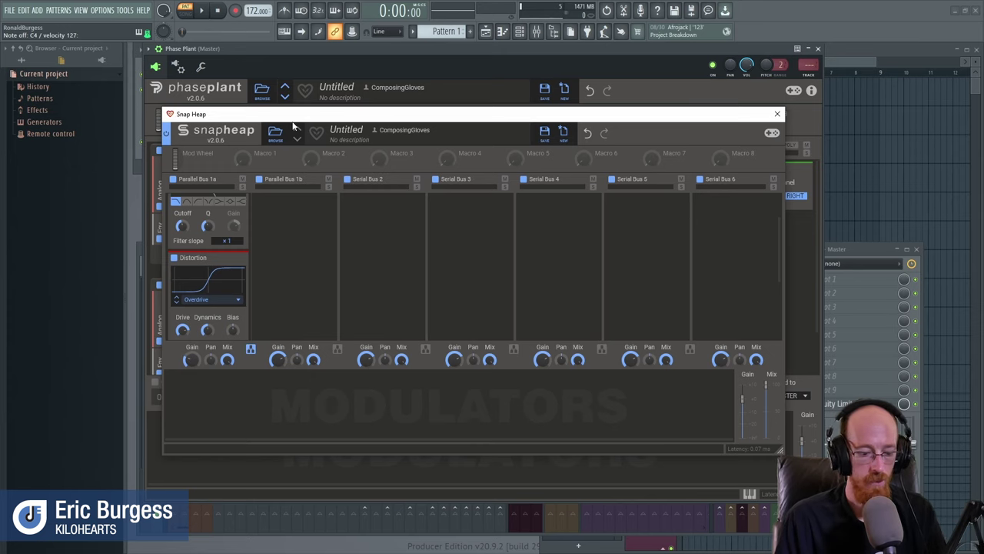
pyautogui.moveTo(192, 360)
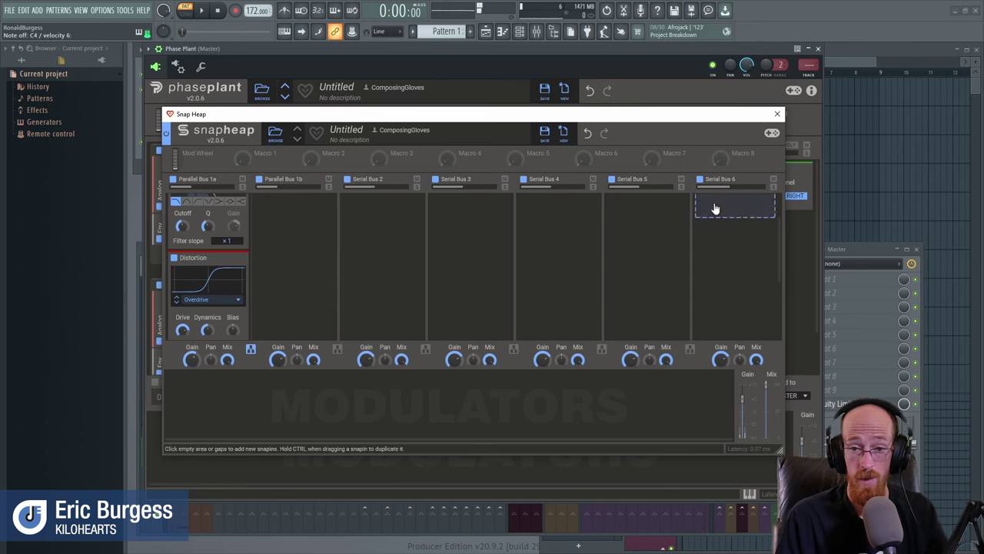
pyautogui.click(777, 115)
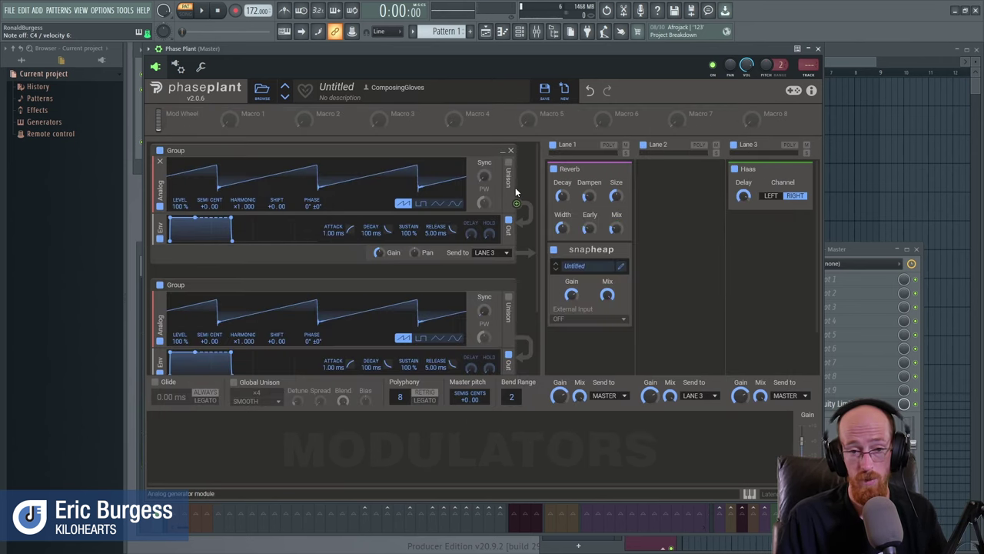
# Try unison on the first Analog generator and switch it off again, then enable unison on the second Analog generator.
pyautogui.click(509, 165)
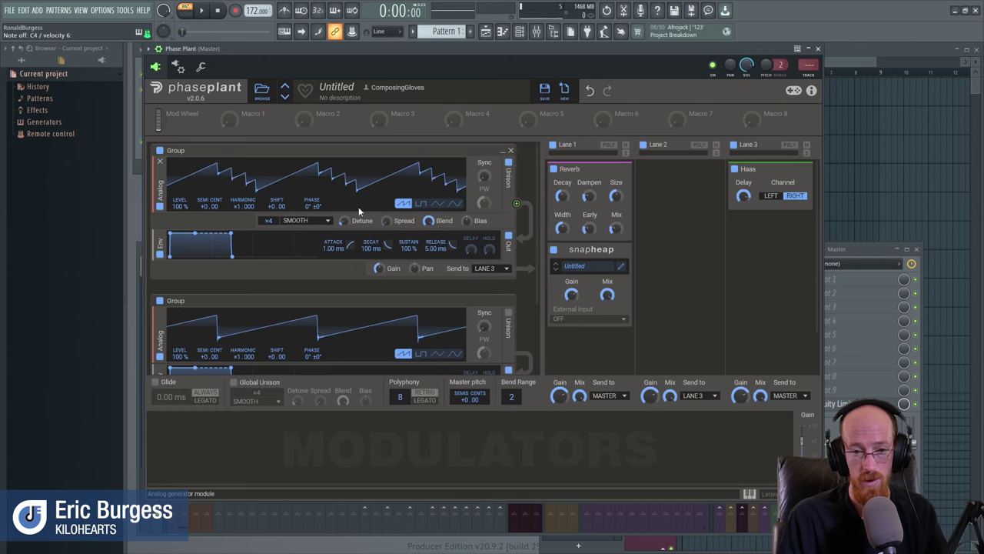
pyautogui.click(508, 162)
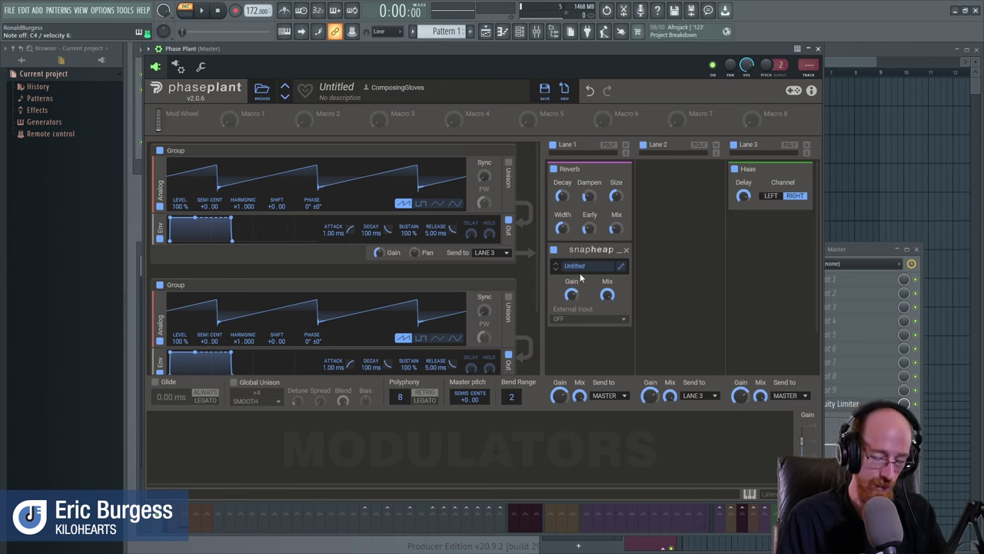
pyautogui.scroll(-3, 518, 304)
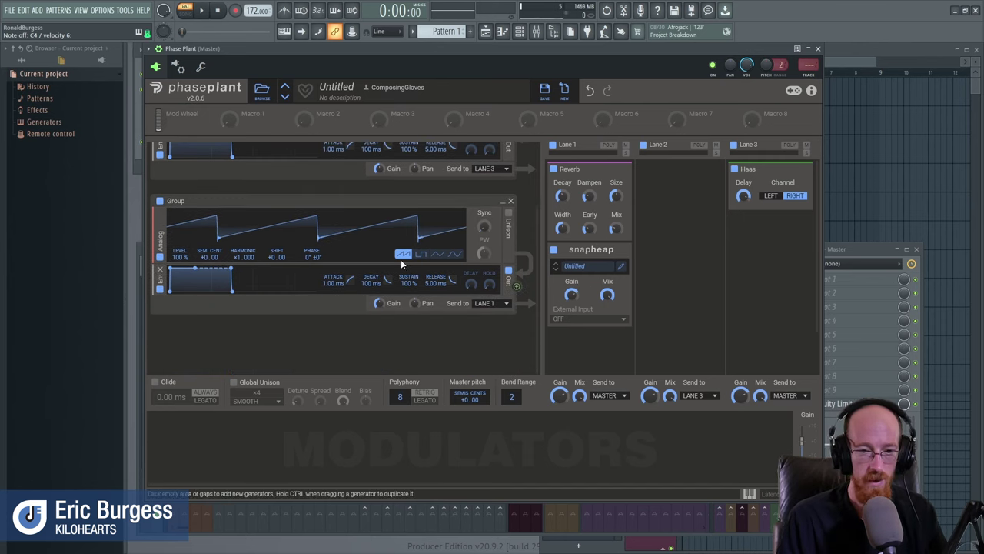
pyautogui.click(509, 213)
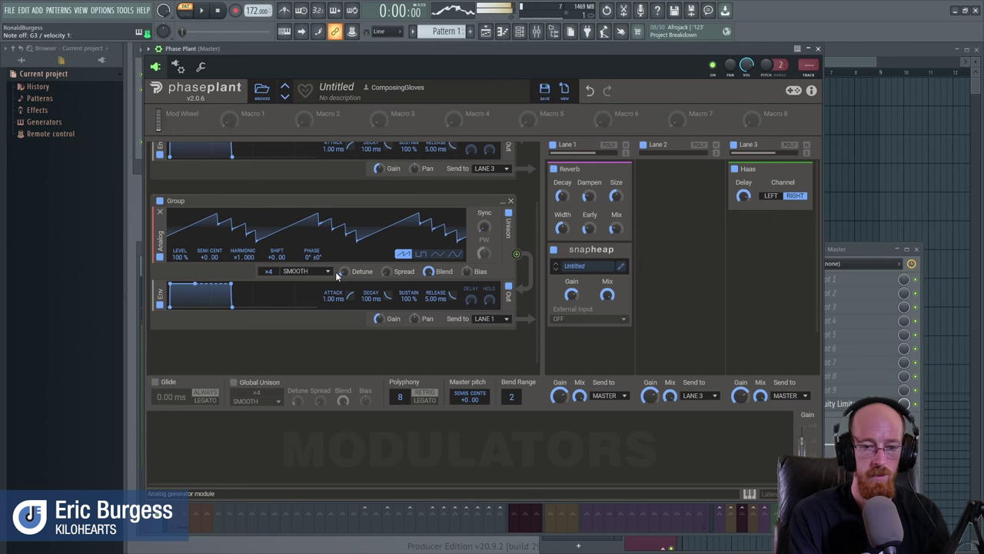
pyautogui.scroll(2, 346, 277)
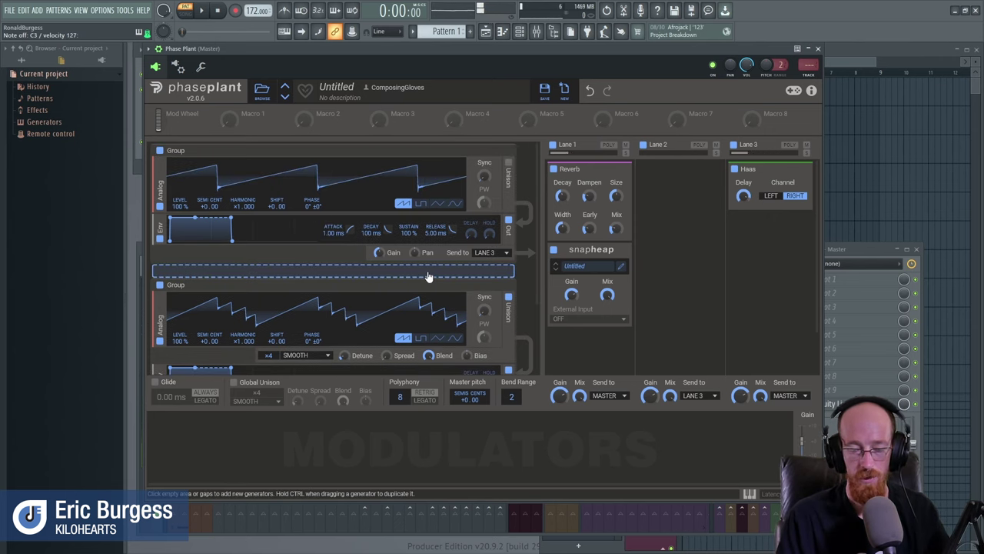
# Remove the Reverb, Snap Heap and Haas effects from the lanes and delete both Analog generator groups.
pyautogui.click(626, 169)
pyautogui.click(626, 169)
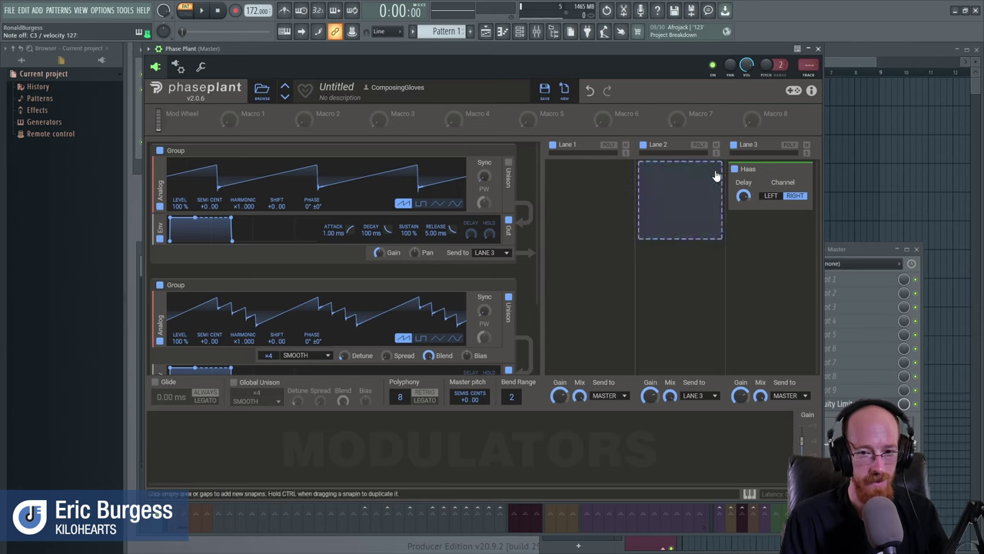
pyautogui.click(807, 170)
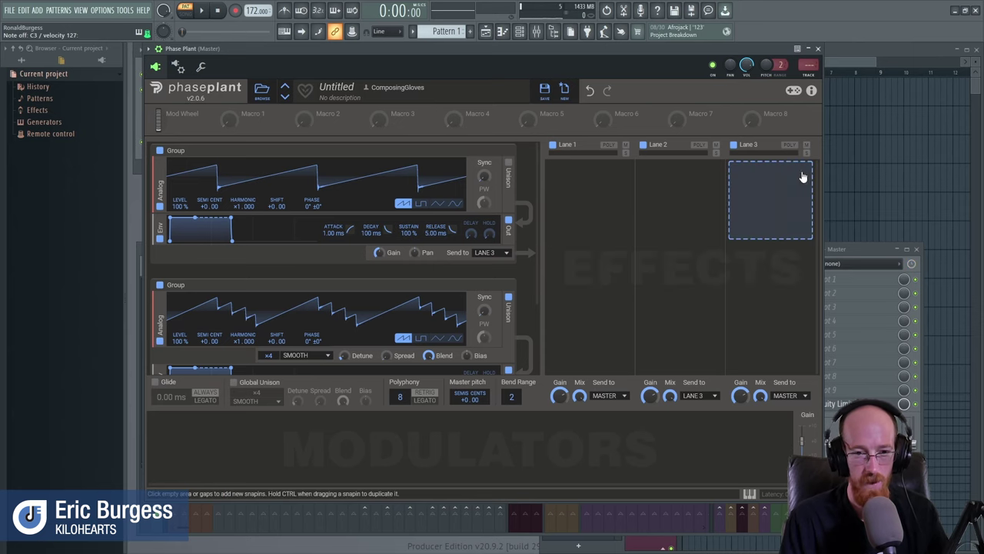
pyautogui.click(511, 288)
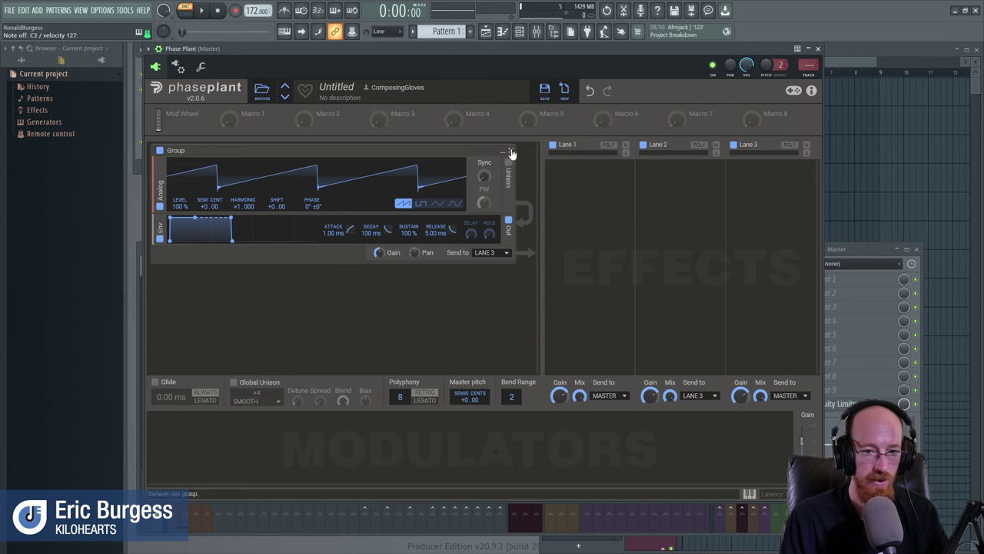
pyautogui.click(511, 151)
# Add a new Analog generator, try its sine and triangle waveforms, and set it to the square waveform.
pyautogui.click(276, 168)
pyautogui.click(286, 193)
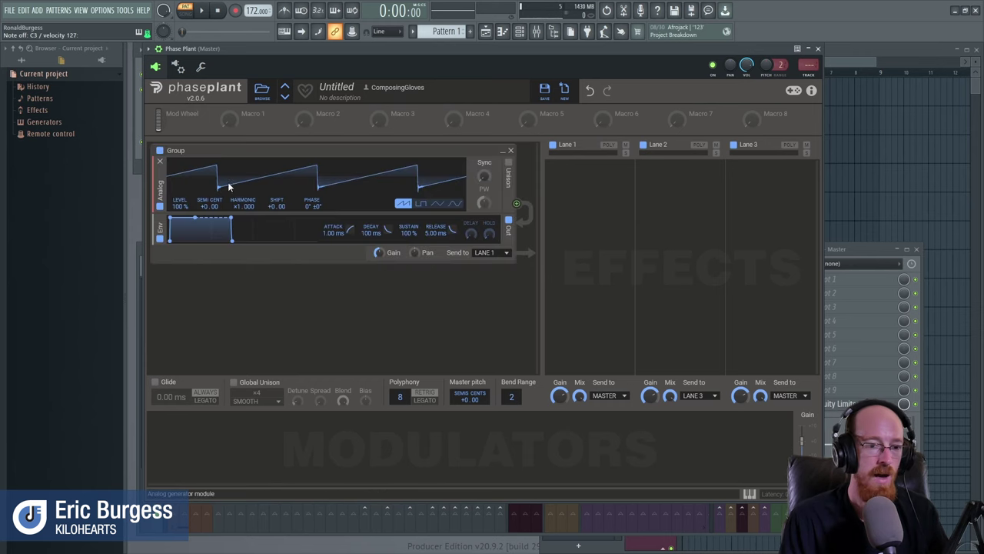
pyautogui.click(454, 204)
pyautogui.click(437, 204)
pyautogui.click(421, 204)
pyautogui.moveTo(483, 176)
pyautogui.mouseDown()
pyautogui.moveTo(483, 165)
pyautogui.moveTo(483, 188)
pyautogui.mouseUp()
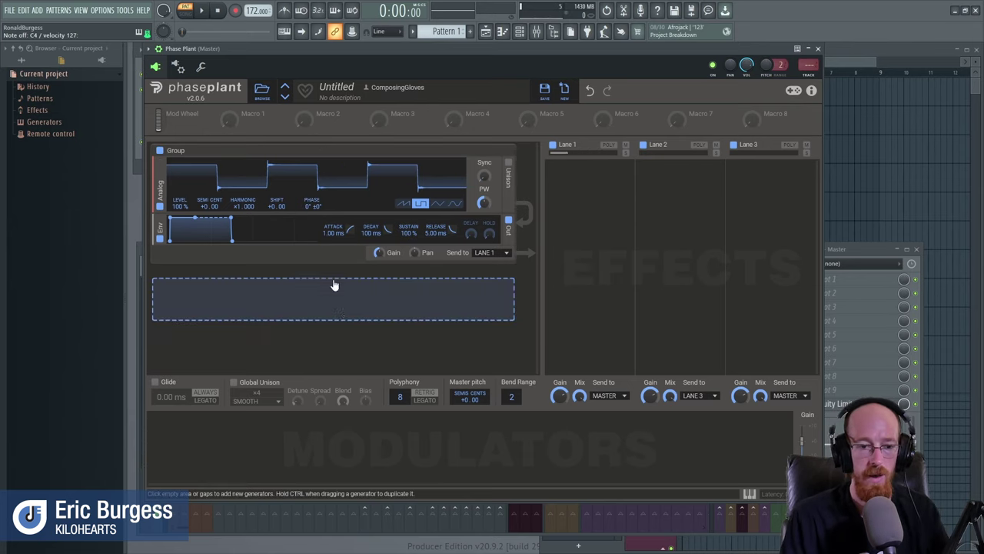
pyautogui.click(341, 315)
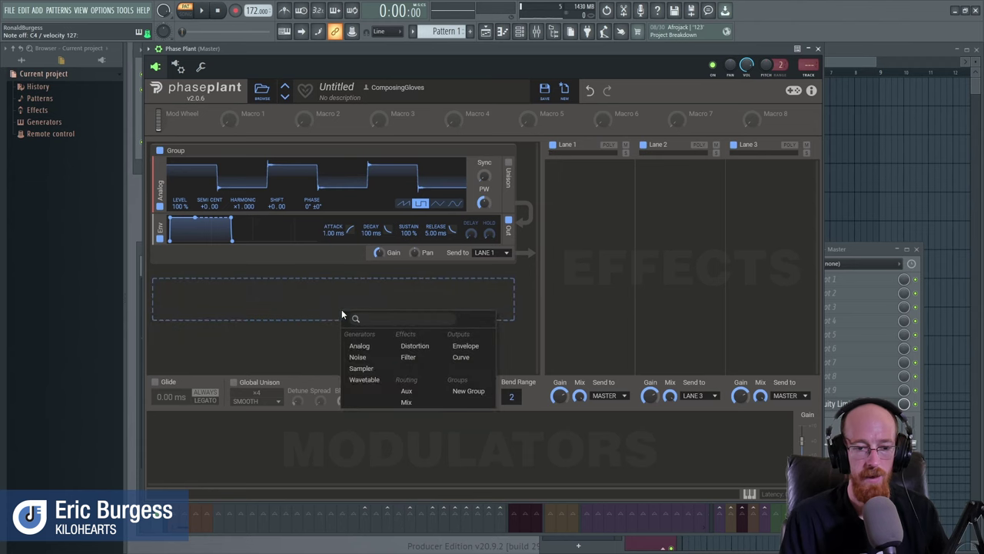
pyautogui.click(372, 348)
pyautogui.click(511, 286)
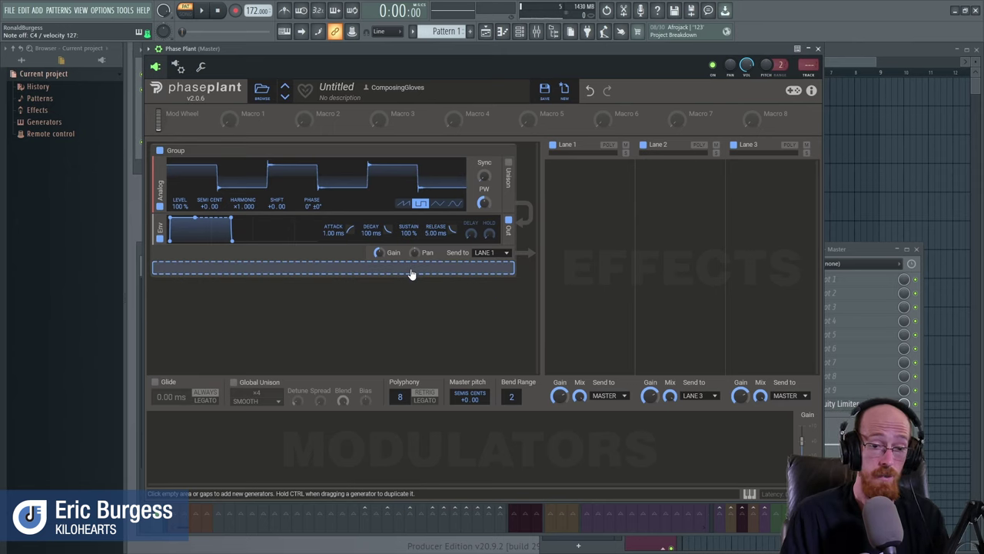
# Add a sine-wave Analog generator below the output in the same group and route it to modulate the square generator's phase.
pyautogui.click(425, 265)
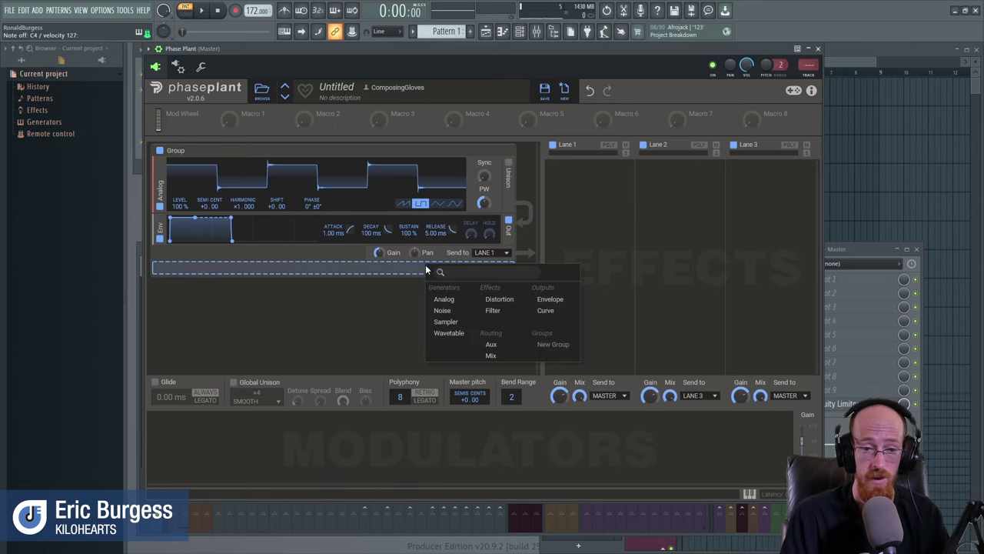
pyautogui.click(446, 298)
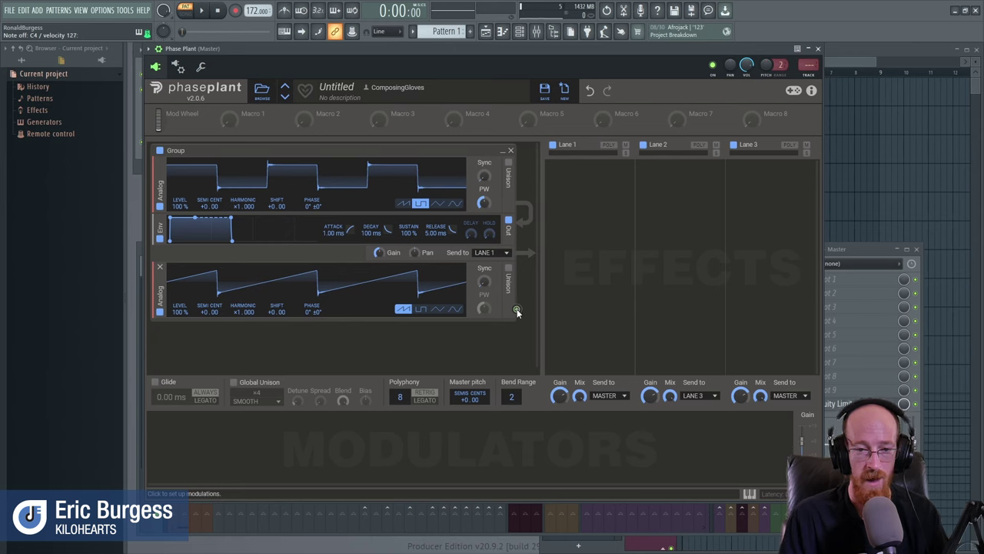
pyautogui.click(455, 309)
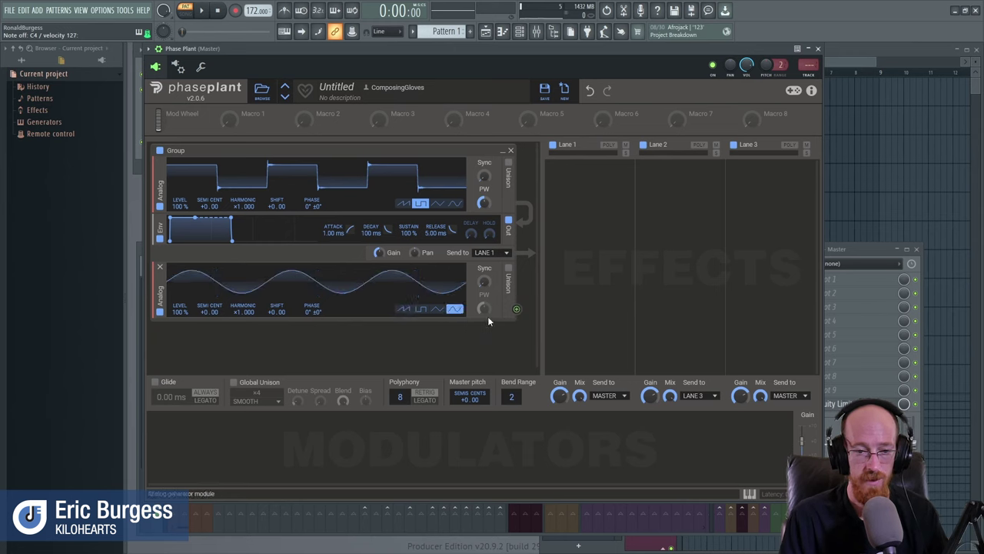
pyautogui.moveTo(519, 309); pyautogui.dragTo(311, 204)
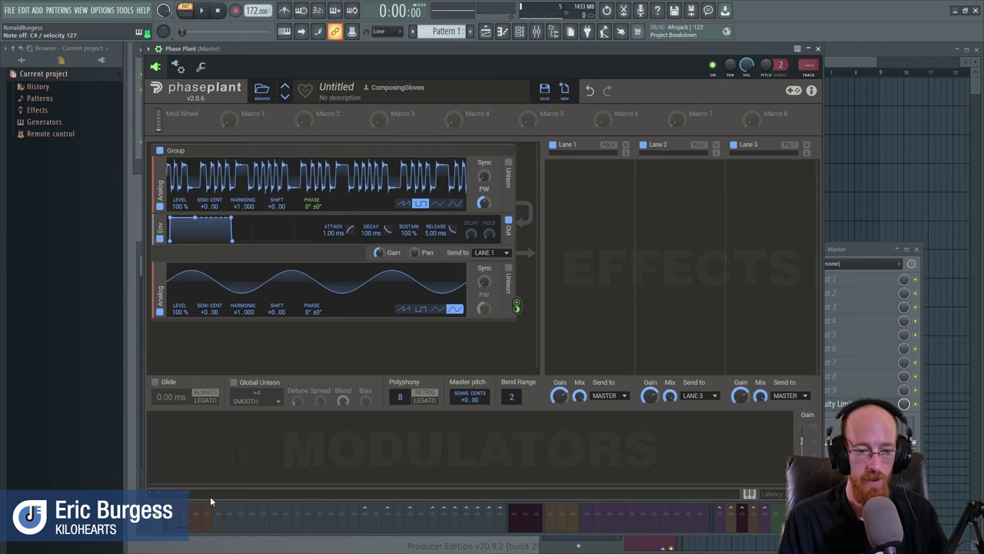
# Add an Envelope modulator to the empty modulators area.
pyautogui.click(192, 454)
pyautogui.click(184, 392)
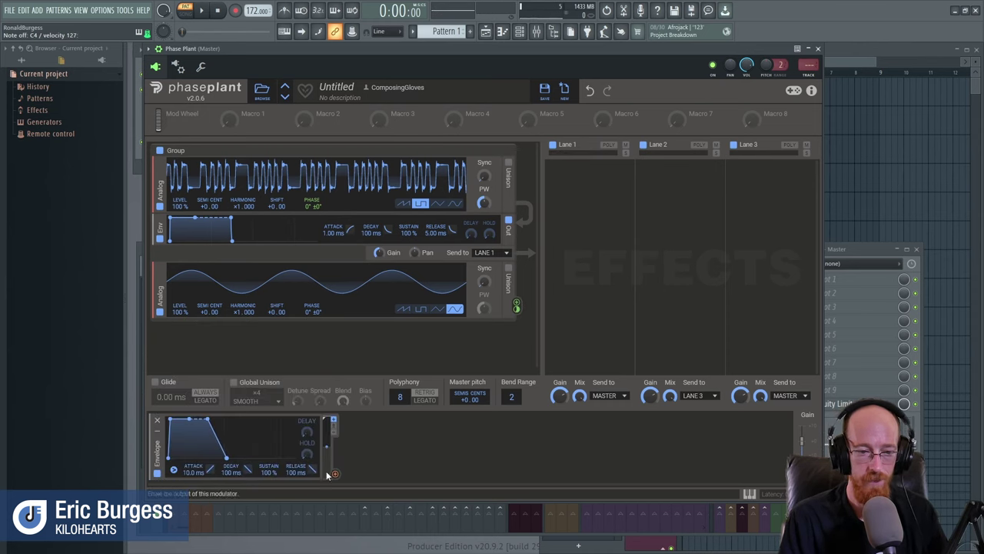
# Set the Envelope modulator's attack to 101 ms and make it control the sine generator's level from a base of 0 %.
pyautogui.moveTo(170, 419); pyautogui.dragTo(186, 420)
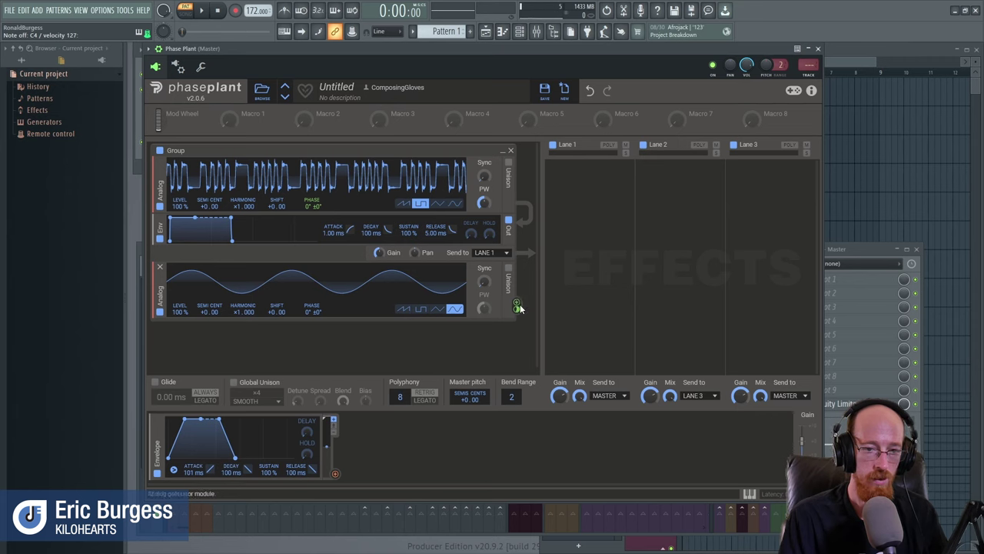
pyautogui.moveTo(517, 306)
pyautogui.mouseDown()
pyautogui.moveTo(246, 233)
pyautogui.moveTo(334, 240)
pyautogui.moveTo(527, 292)
pyautogui.moveTo(502, 297)
pyautogui.mouseUp()
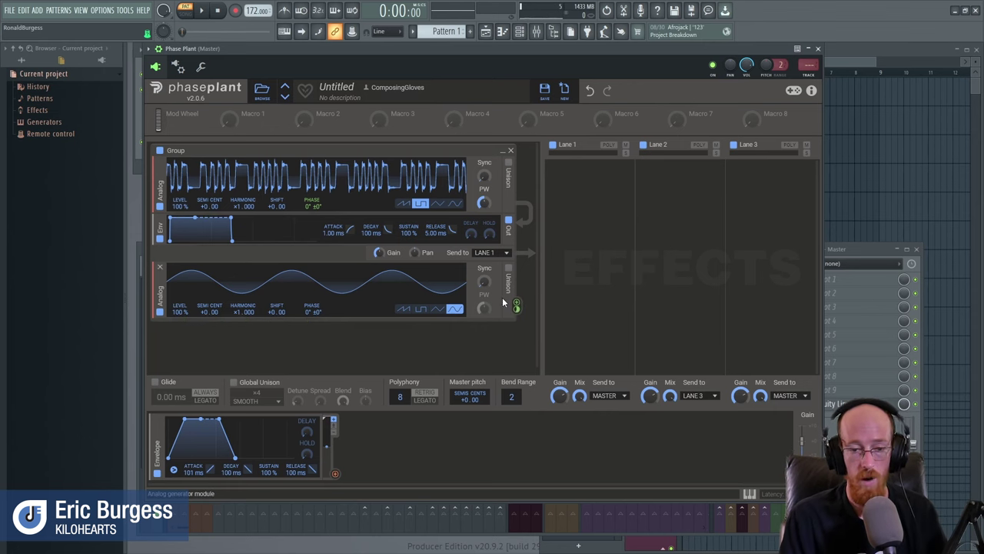
pyautogui.moveTo(331, 477); pyautogui.dragTo(334, 475)
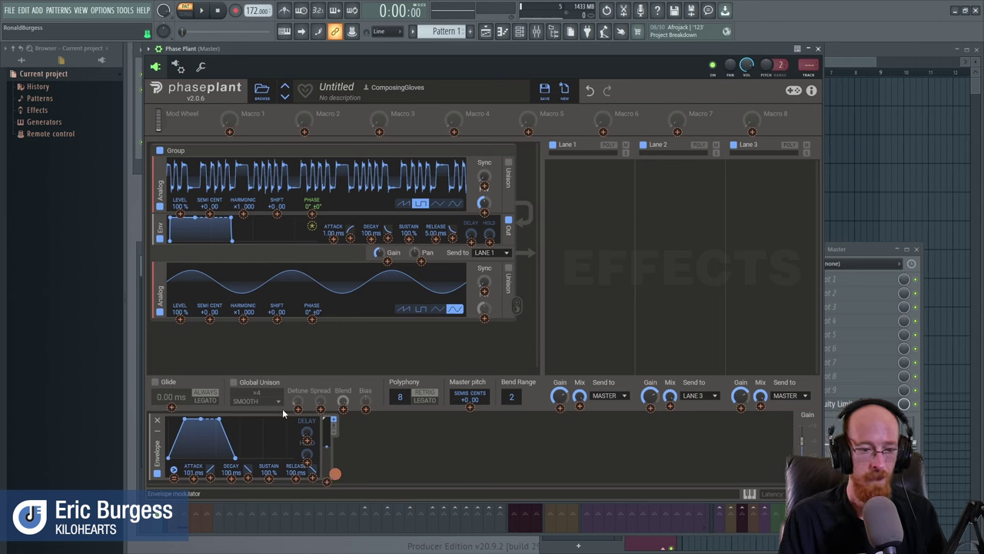
pyautogui.moveTo(376, 241); pyautogui.dragTo(337, 204)
pyautogui.moveTo(315, 255); pyautogui.dragTo(178, 323)
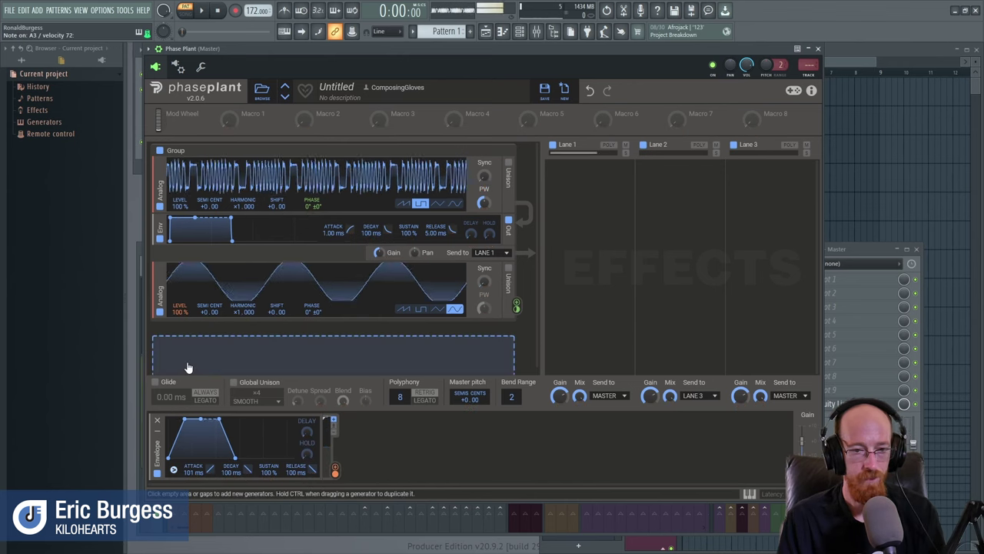
pyautogui.moveTo(179, 317); pyautogui.dragTo(179, 361)
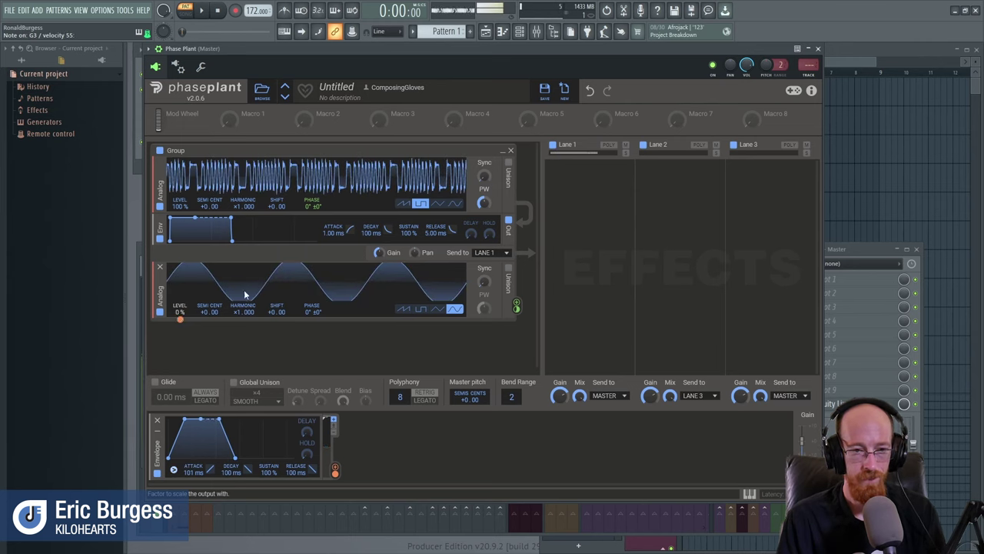
# Try modulating the square generator's level with the sine generator at +32.9 %, and remove that modulation.
pyautogui.moveTo(520, 303); pyautogui.dragTo(329, 204)
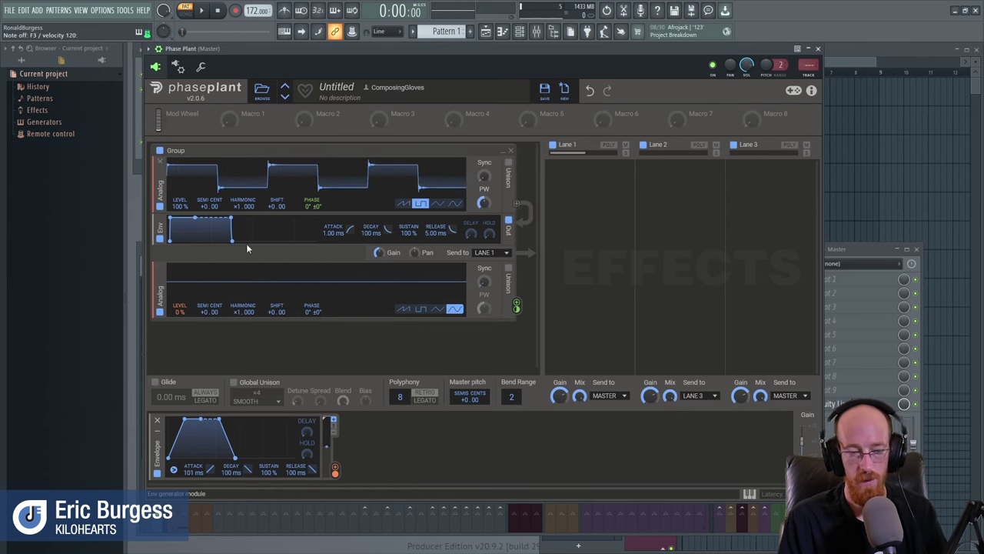
pyautogui.moveTo(516, 306); pyautogui.dragTo(179, 215)
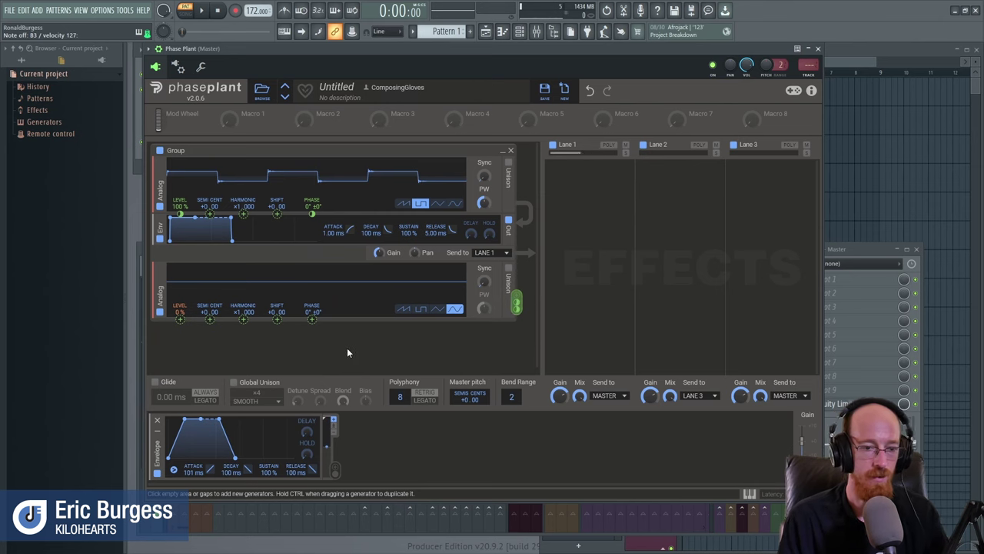
pyautogui.moveTo(165, 210)
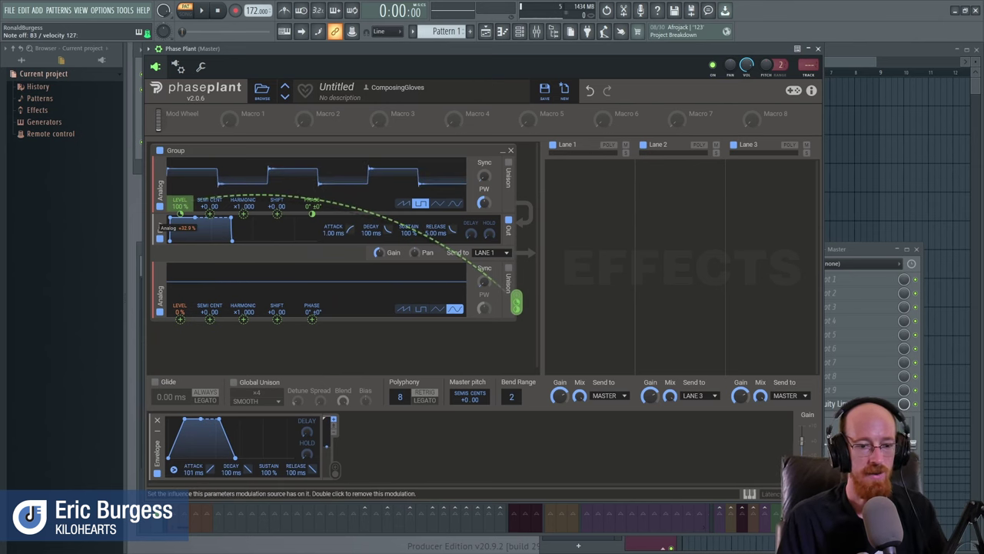
pyautogui.moveTo(164, 209); pyautogui.dragTo(180, 215)
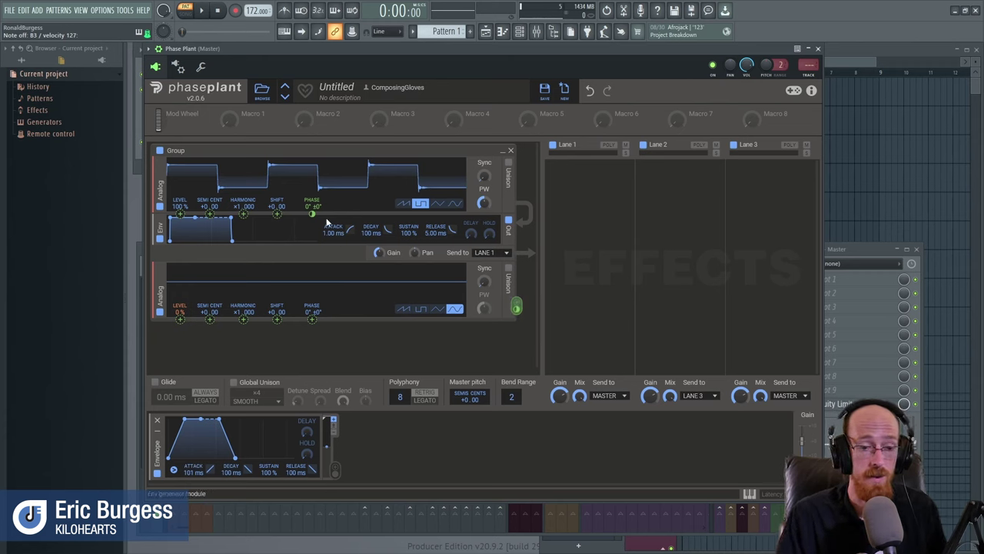
# Delete the sine generator, the remaining generator group and the Envelope modulator.
pyautogui.click(160, 270)
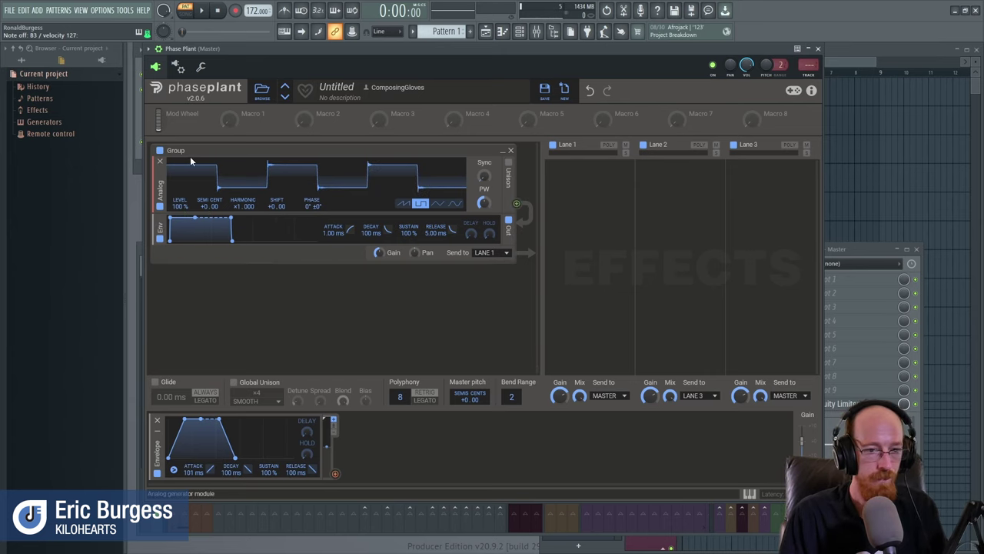
pyautogui.click(511, 152)
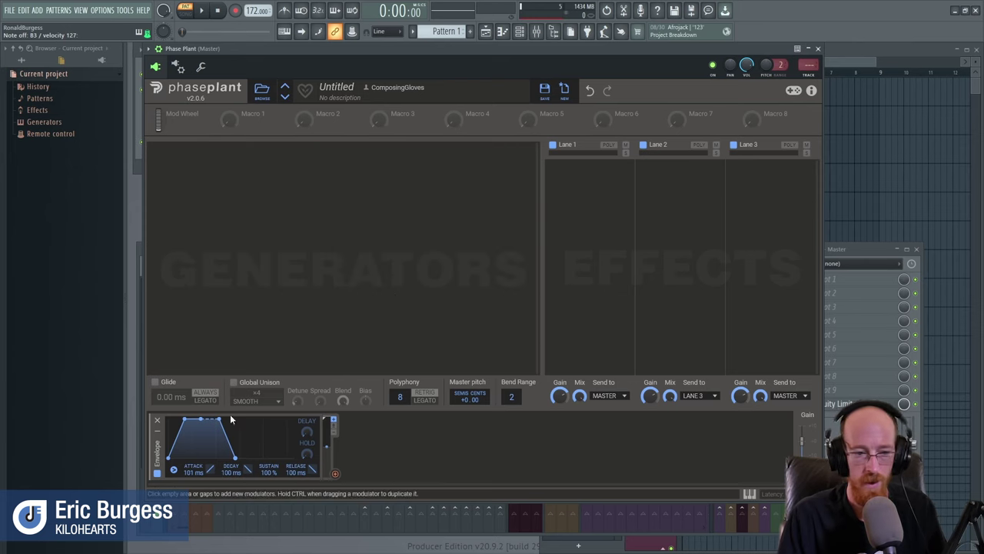
pyautogui.click(158, 424)
# Add a Noise generator, try different Slope settings on it, and delete its group.
pyautogui.click(242, 159)
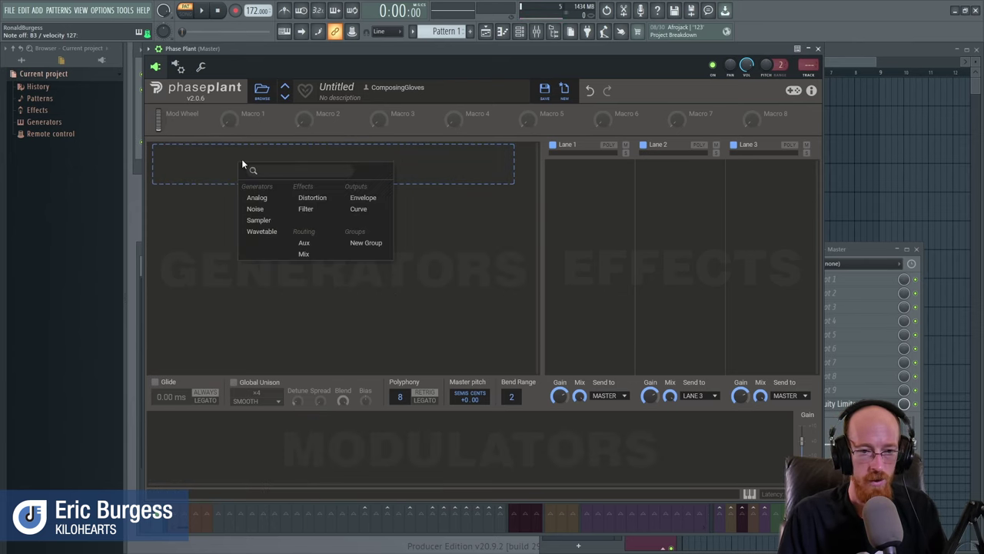
pyautogui.click(261, 217)
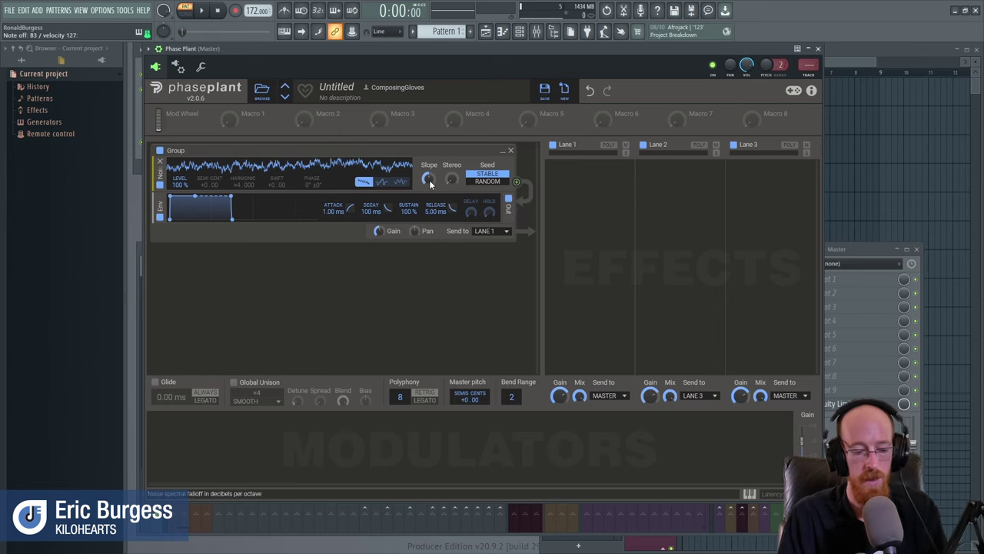
pyautogui.scroll(-3, 429, 180)
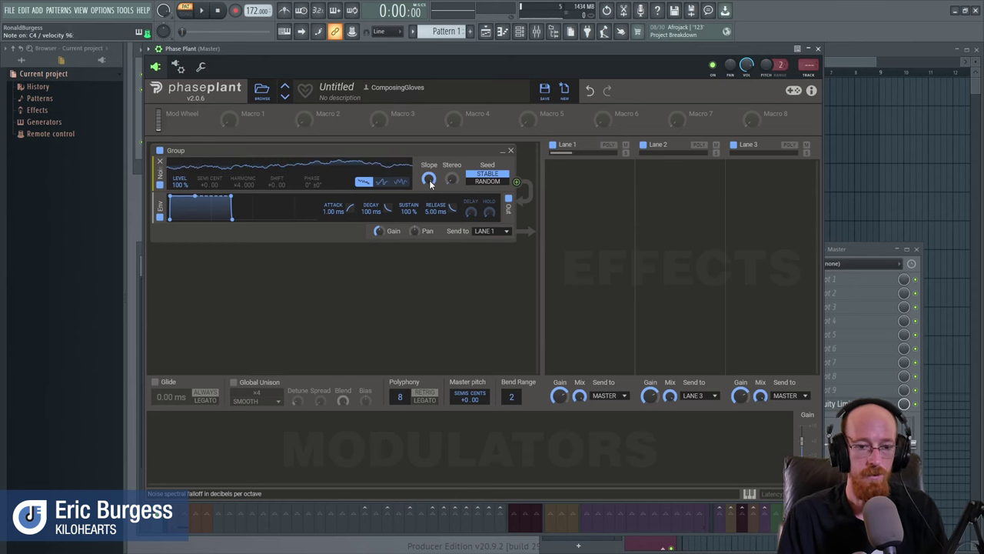
pyautogui.scroll(3, 429, 180)
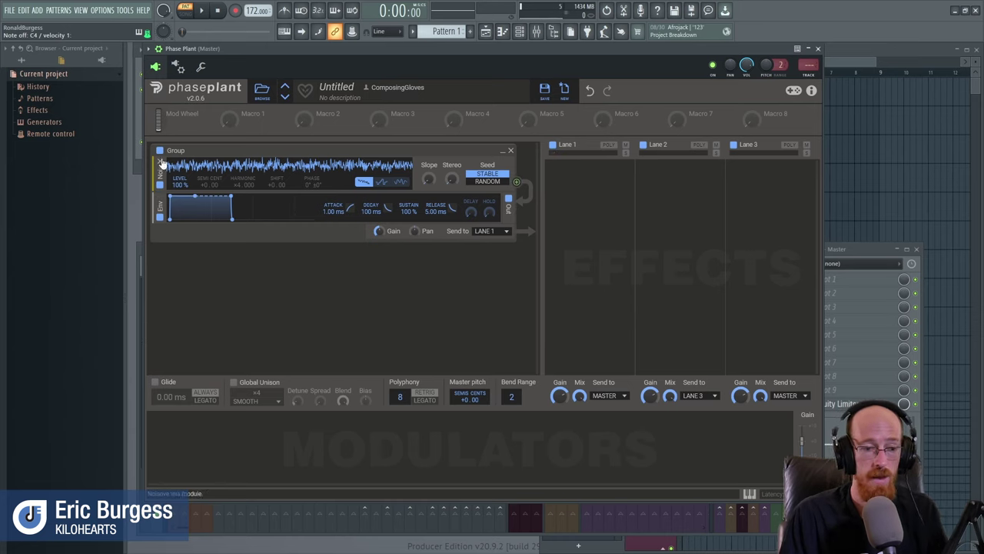
pyautogui.click(512, 154)
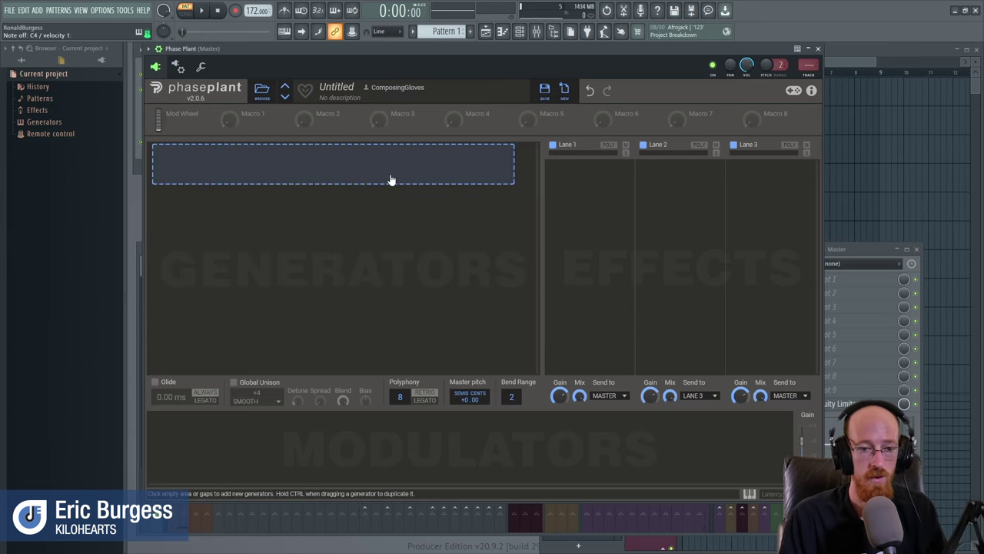
# Add a Sampler generator without loading a sample, and delete its group.
pyautogui.click(395, 180)
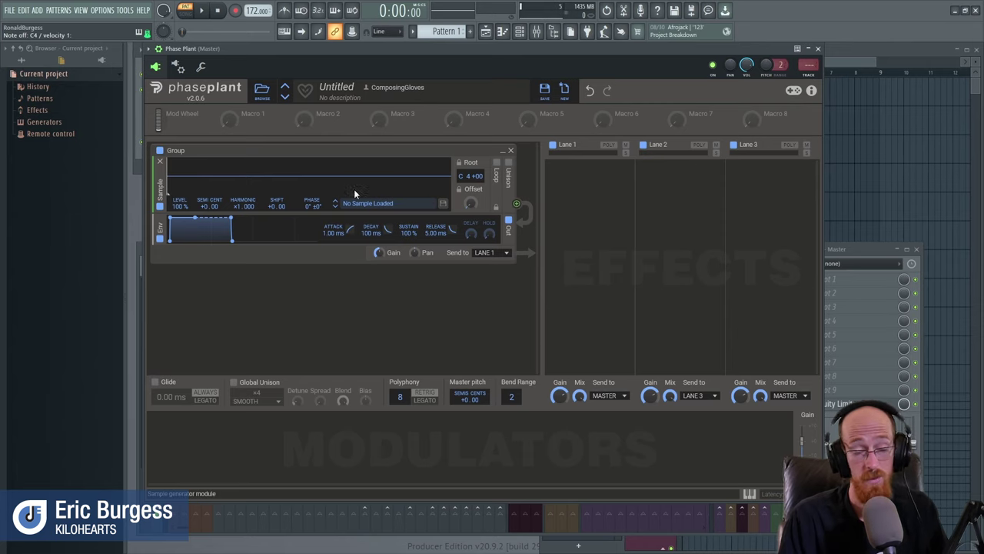
pyautogui.click(511, 151)
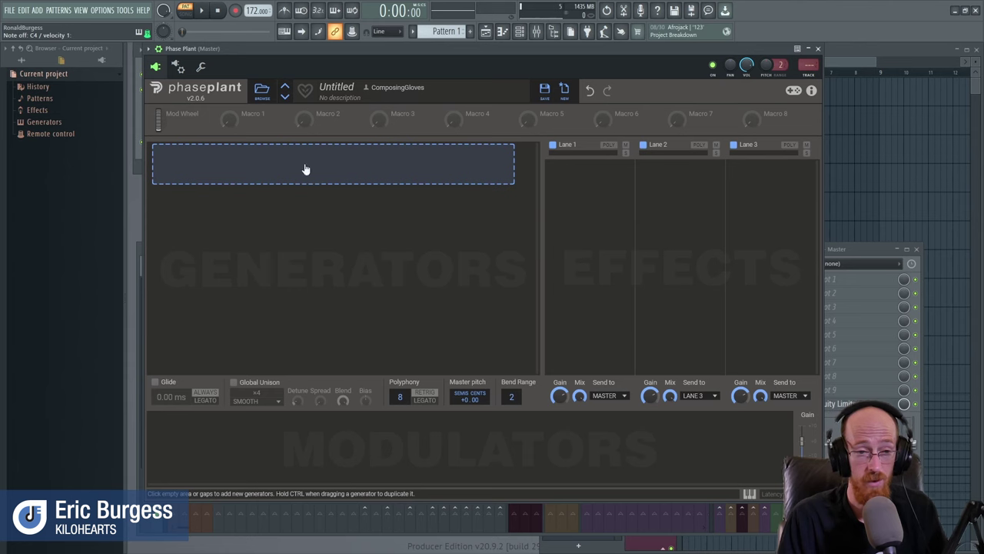
# Add a Wavetable generator and view its default wavetable in the Wavetable Editor, closing the editor without changes.
pyautogui.click(303, 172)
pyautogui.click(329, 234)
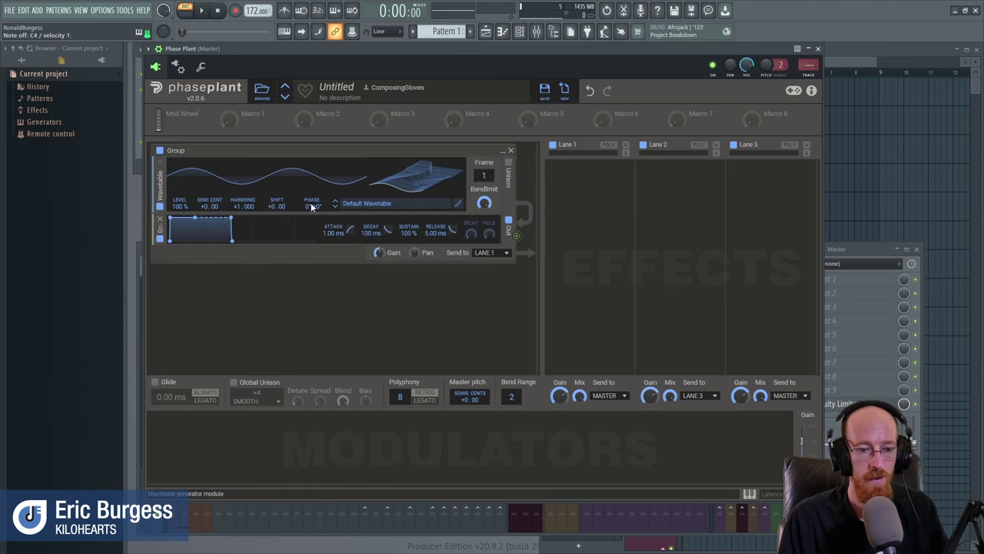
pyautogui.click(458, 204)
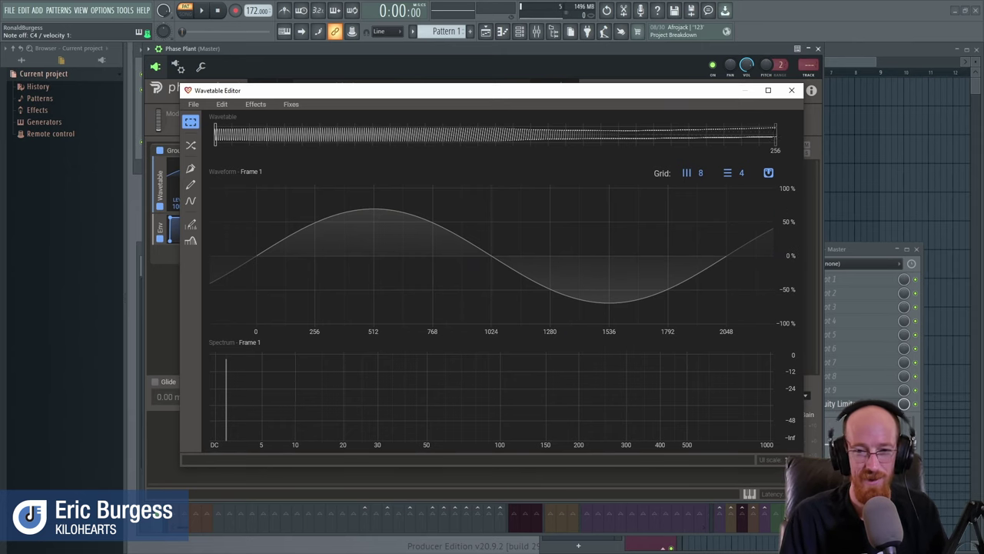
pyautogui.click(792, 90)
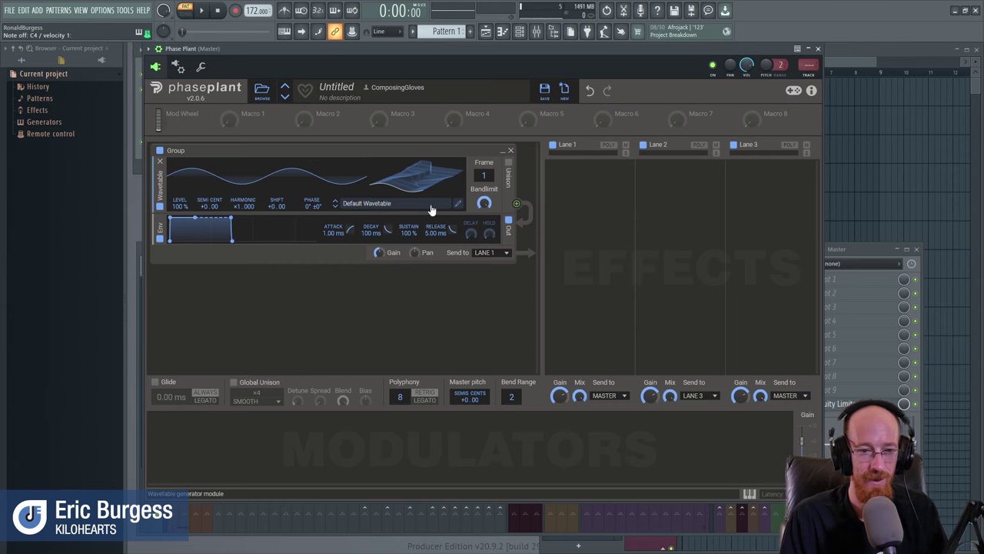
pyautogui.moveTo(483, 176)
pyautogui.mouseDown()
pyautogui.moveTo(484, 157)
pyautogui.moveTo(484, 177)
pyautogui.mouseUp()
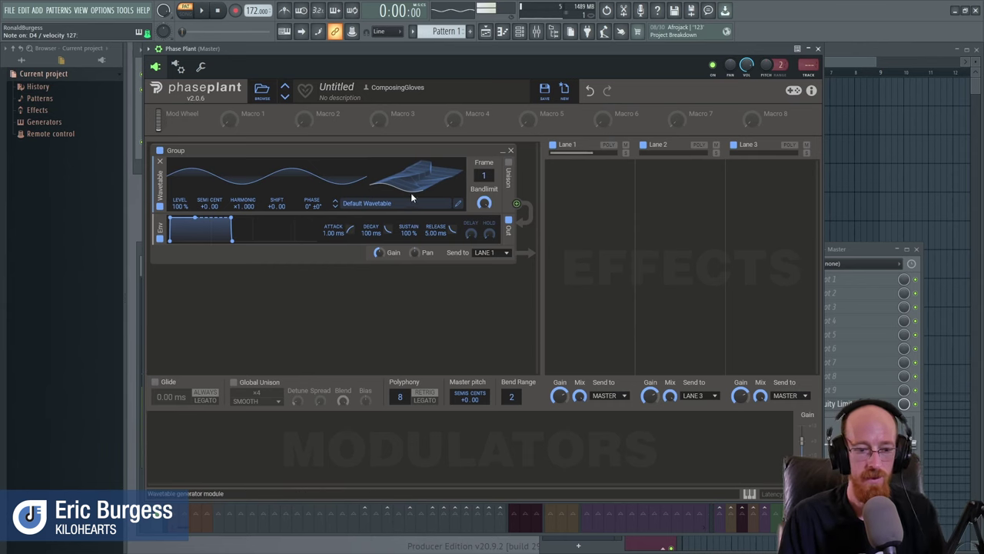
pyautogui.click(458, 203)
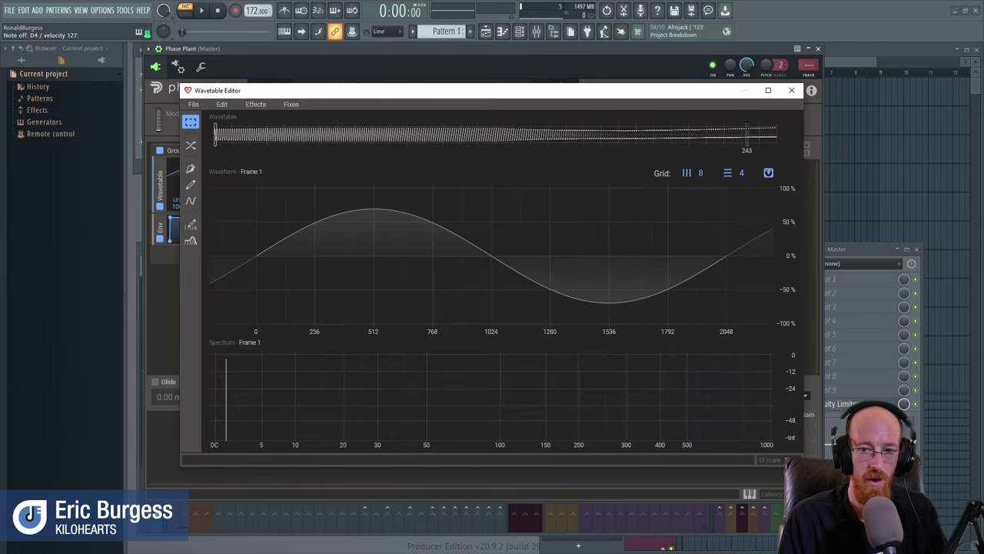
pyautogui.click(791, 90)
# Load the Formants Sweep wavetable from the factory Vocals folder into the Wavetable generator.
pyautogui.click(388, 203)
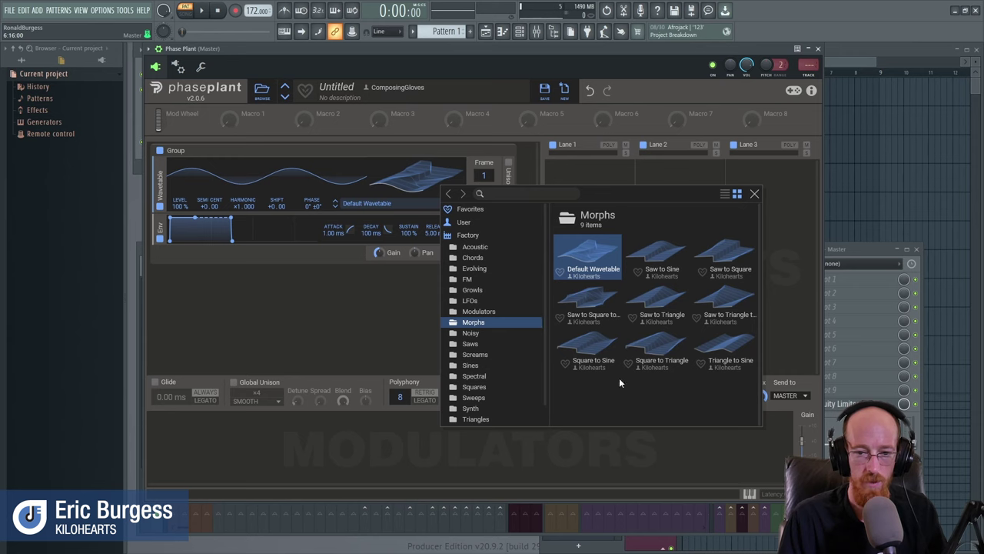
pyautogui.scroll(-2, 513, 359)
pyautogui.click(471, 409)
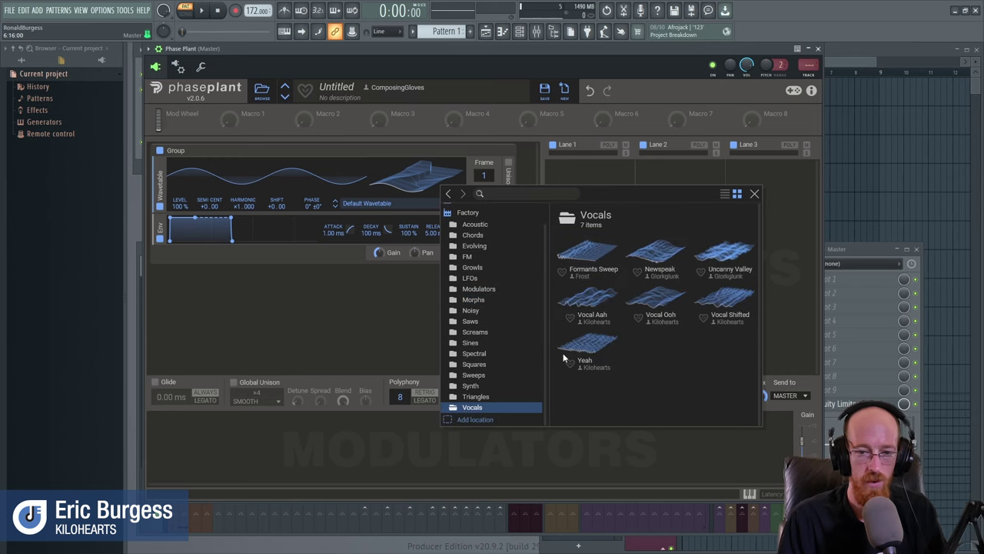
pyautogui.click(560, 256)
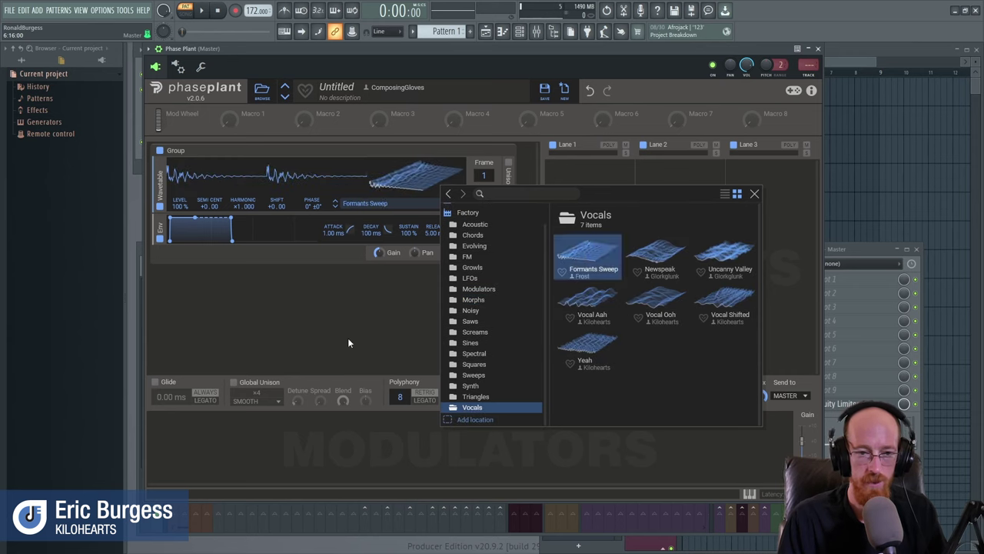
pyautogui.click(338, 337)
pyautogui.moveTo(485, 176)
pyautogui.mouseDown()
pyautogui.moveTo(484, 86)
pyautogui.moveTo(485, 176)
pyautogui.mouseUp()
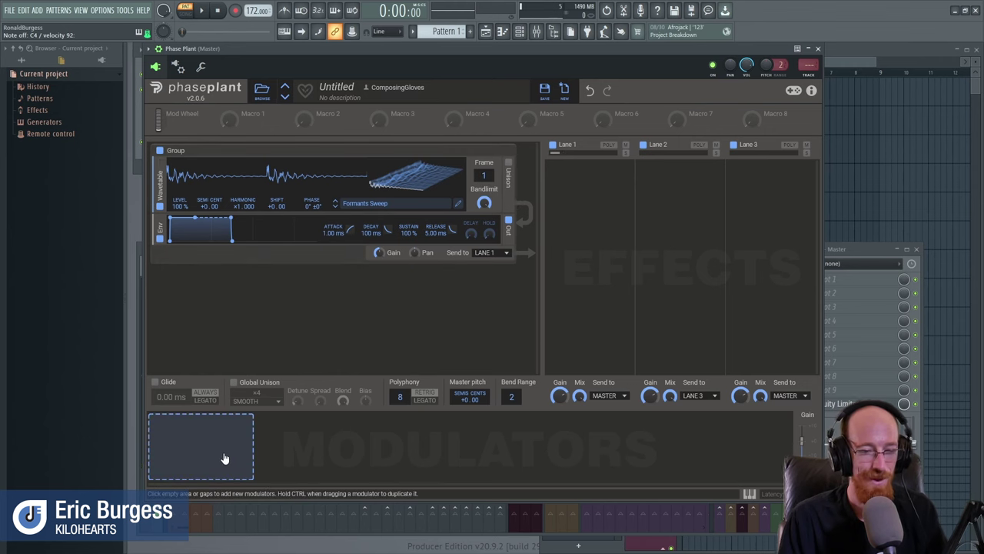
# Add an Envelope modulator and route it to the Wavetable generator's Frame.
pyautogui.click(202, 427)
pyautogui.click(230, 390)
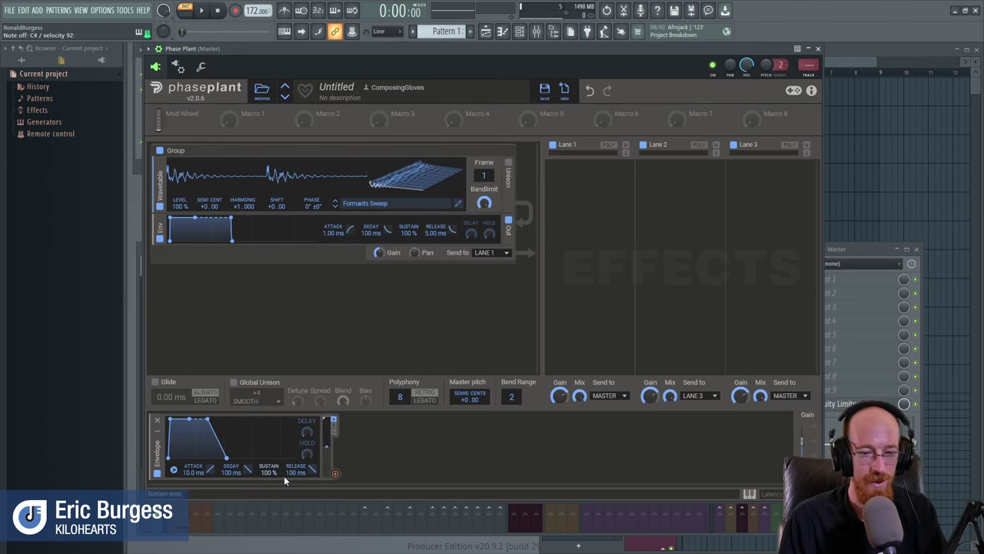
pyautogui.moveTo(335, 476); pyautogui.dragTo(187, 420)
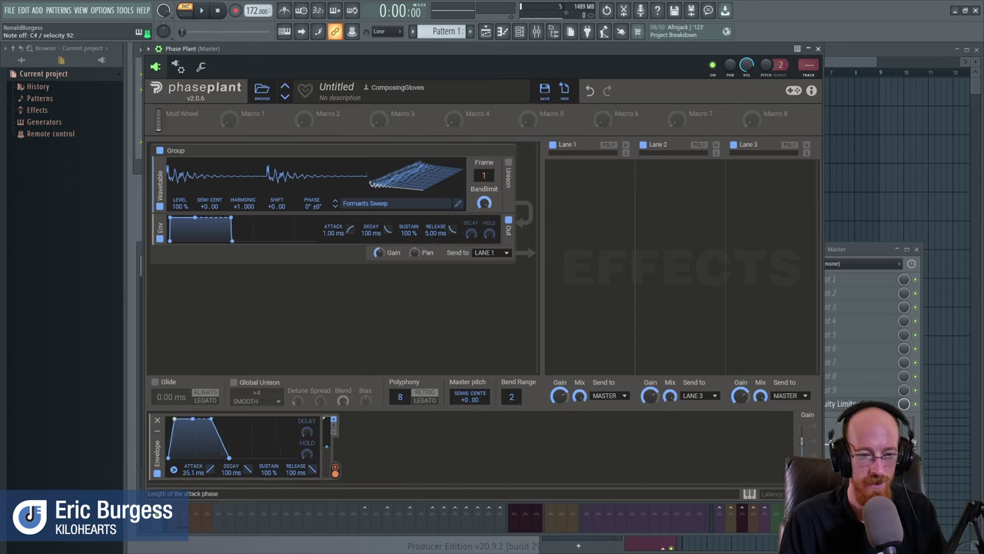
# Set the Envelope modulator's attack to 91.4 ms and the Wavetable generator's Frame to 27.
pyautogui.moveTo(176, 419); pyautogui.dragTo(183, 419)
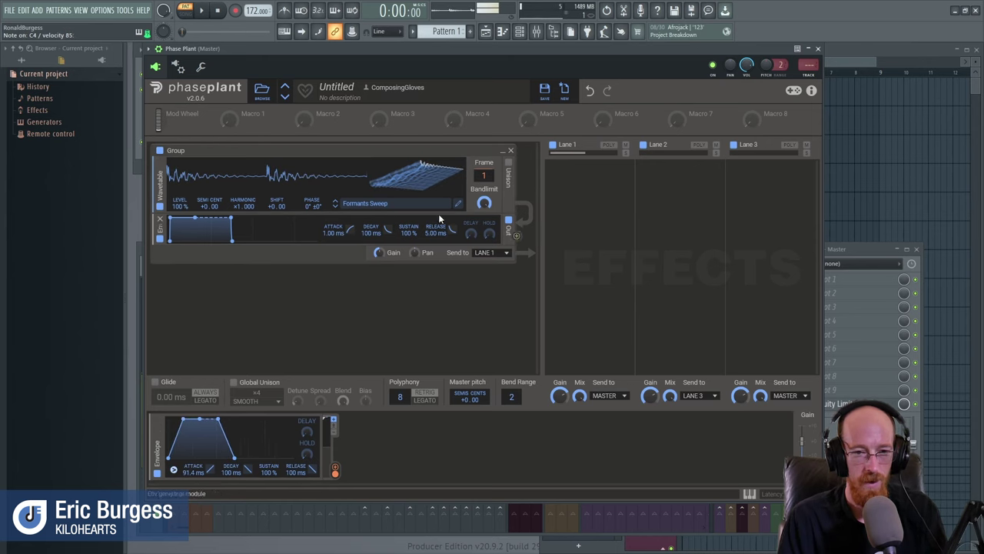
pyautogui.moveTo(491, 179); pyautogui.dragTo(491, 161)
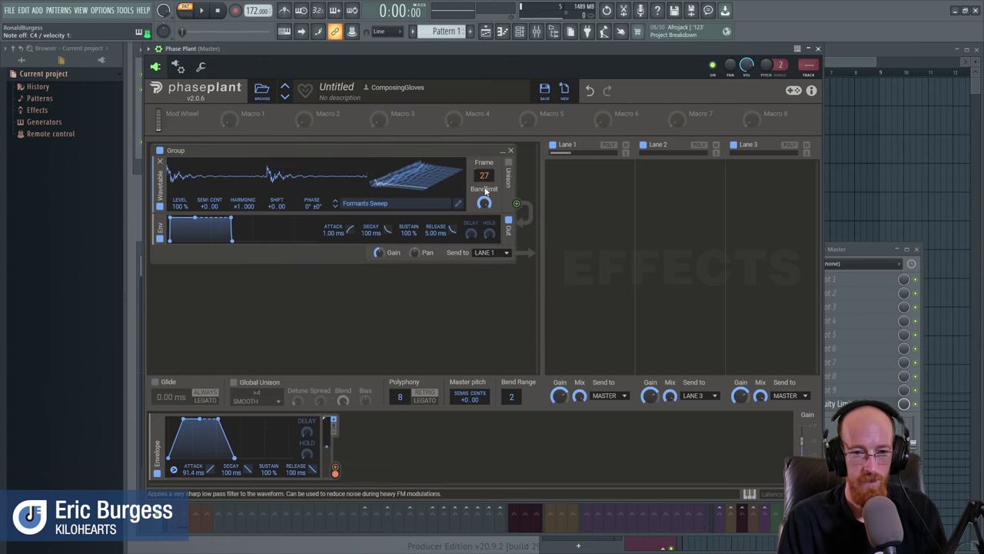
pyautogui.moveTo(485, 181)
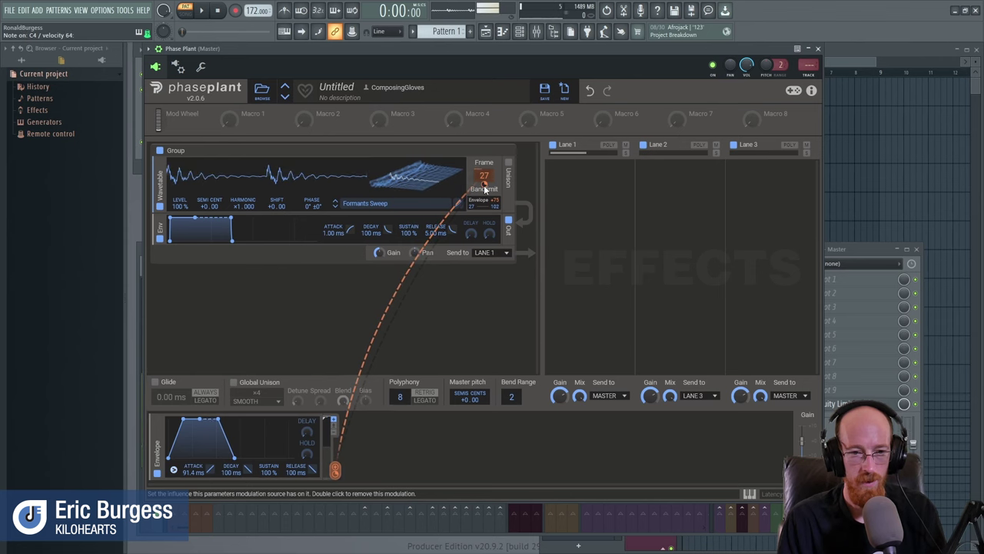
# Add a Distortion effect to Lane 1.
pyautogui.click(616, 187)
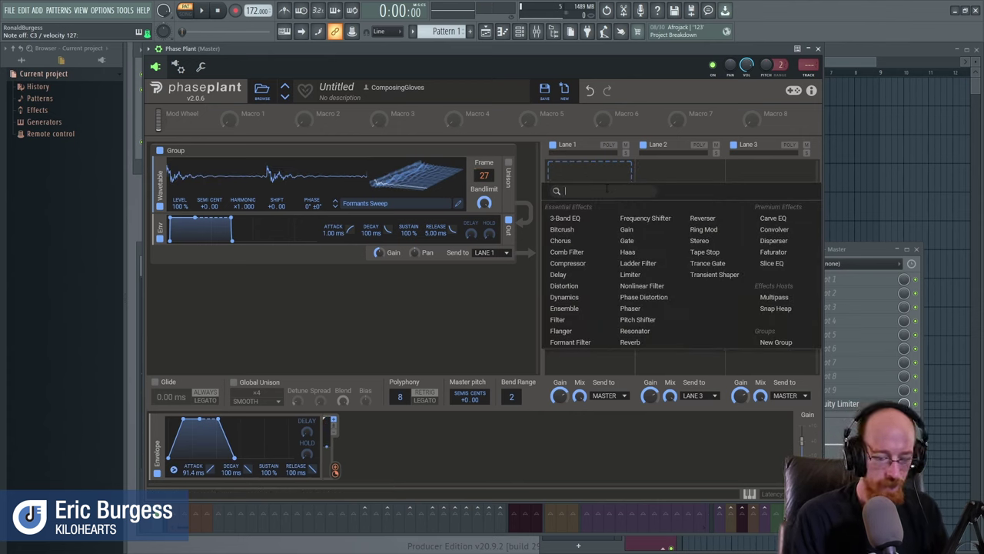
pyautogui.write('dis')
pyautogui.press('Return')
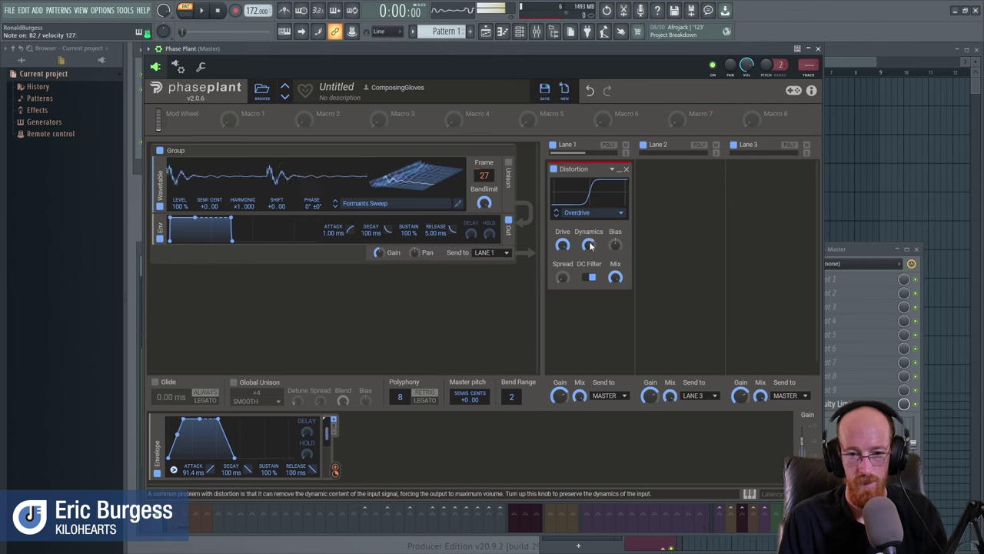
# Add a Faturator effect to Lane 2 and set Lane 1 to send its output to Lane 2.
pyautogui.click(660, 180)
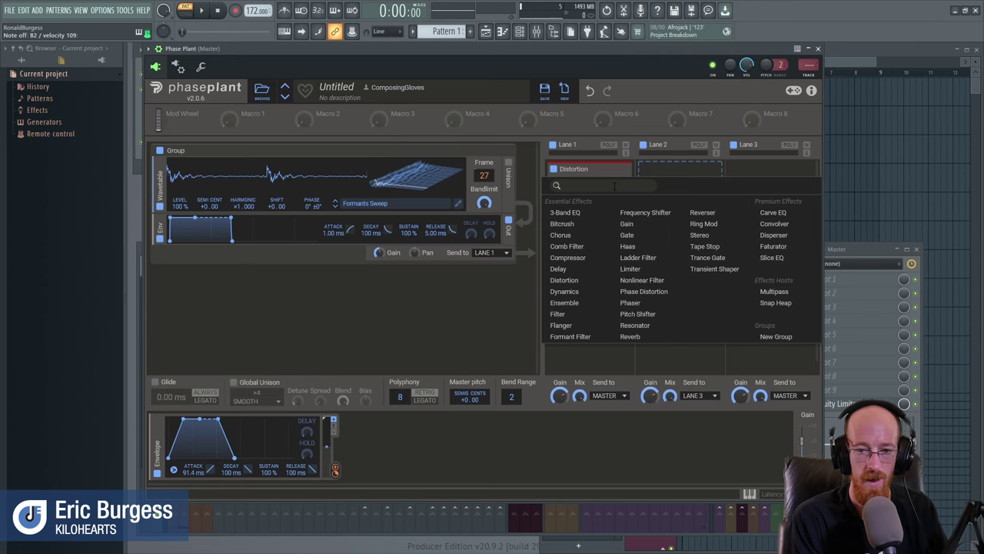
pyautogui.write('fuz')
pyautogui.press('BackSpace')
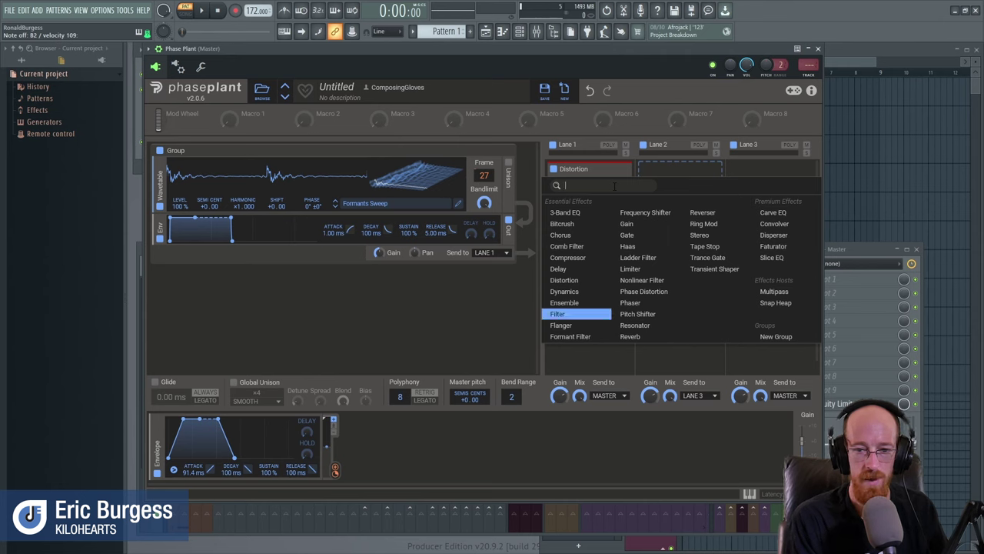
pyautogui.press('BackSpace')
pyautogui.press('BackSpace')
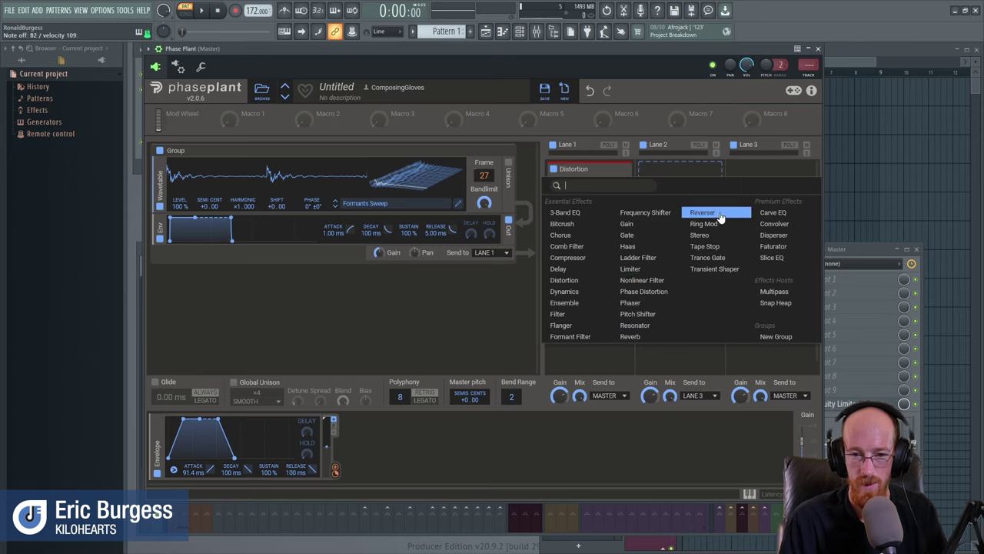
pyautogui.click(774, 247)
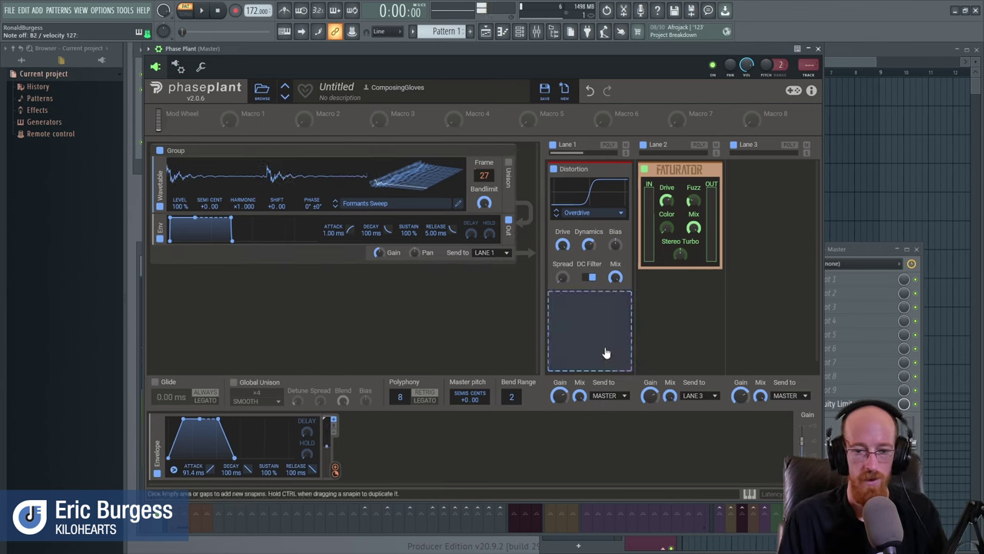
pyautogui.click(615, 396)
pyautogui.click(614, 396)
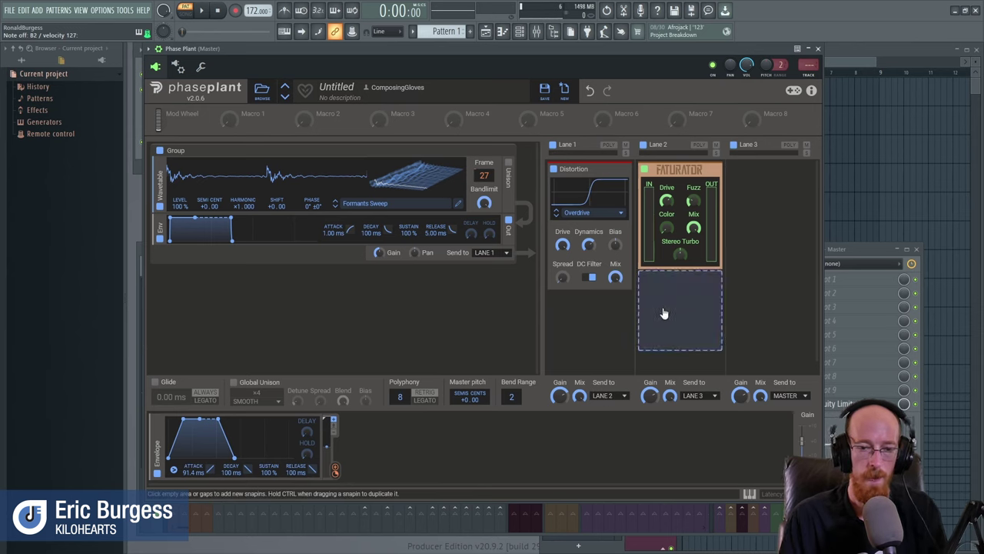
# Duplicate the Faturator into Lane 3 and remove the copy.
pyautogui.moveTo(692, 166); pyautogui.dragTo(805, 162)
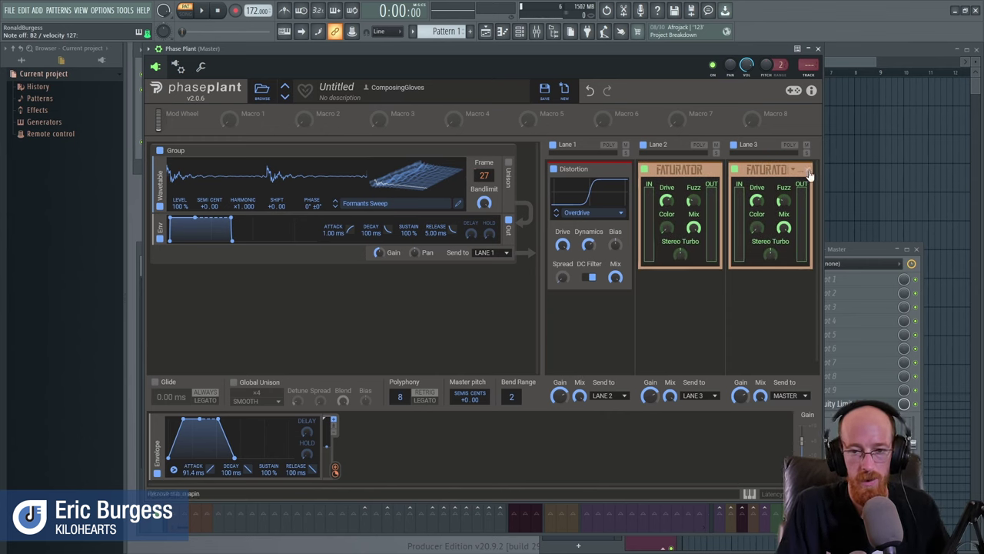
pyautogui.click(808, 168)
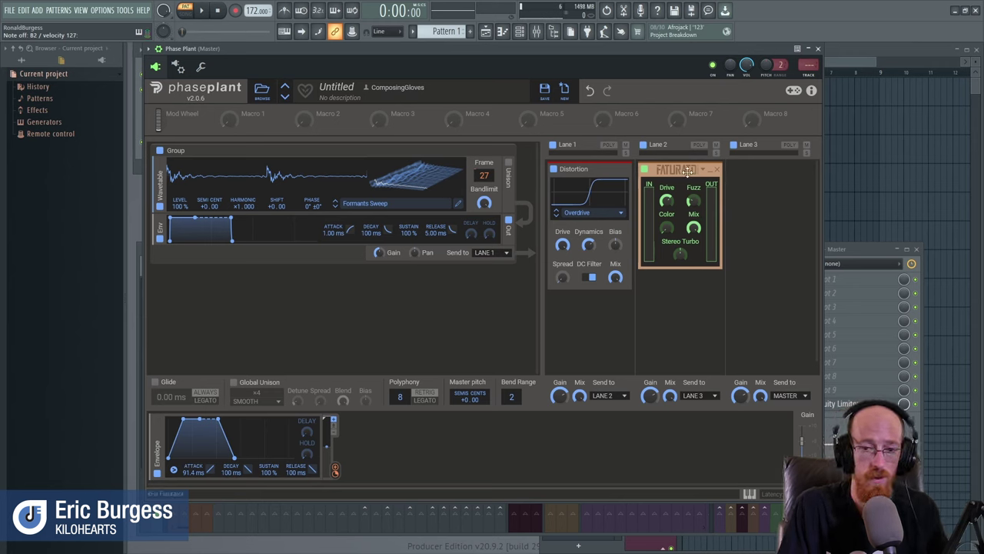
pyautogui.moveTo(646, 185); pyautogui.dragTo(649, 187)
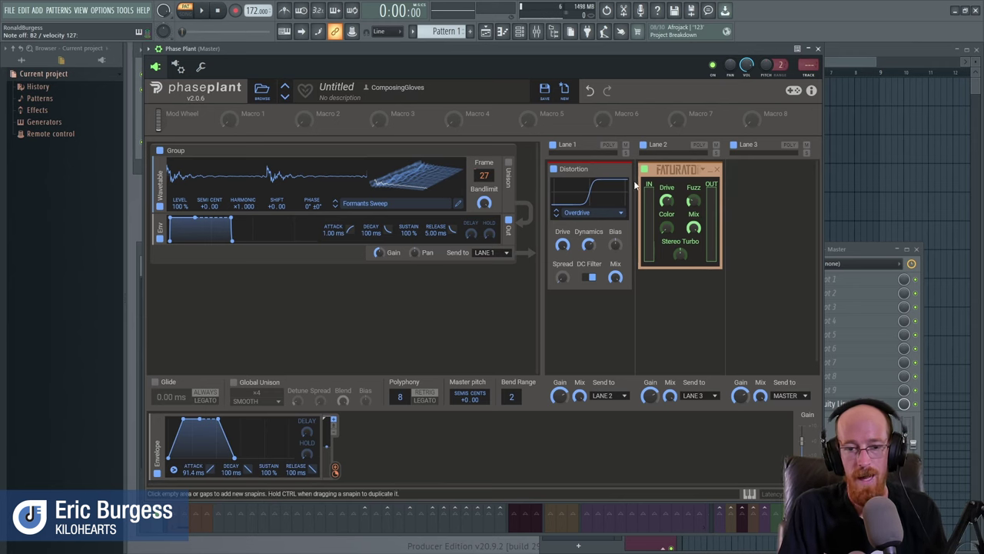
pyautogui.moveTo(633, 166); pyautogui.dragTo(728, 286)
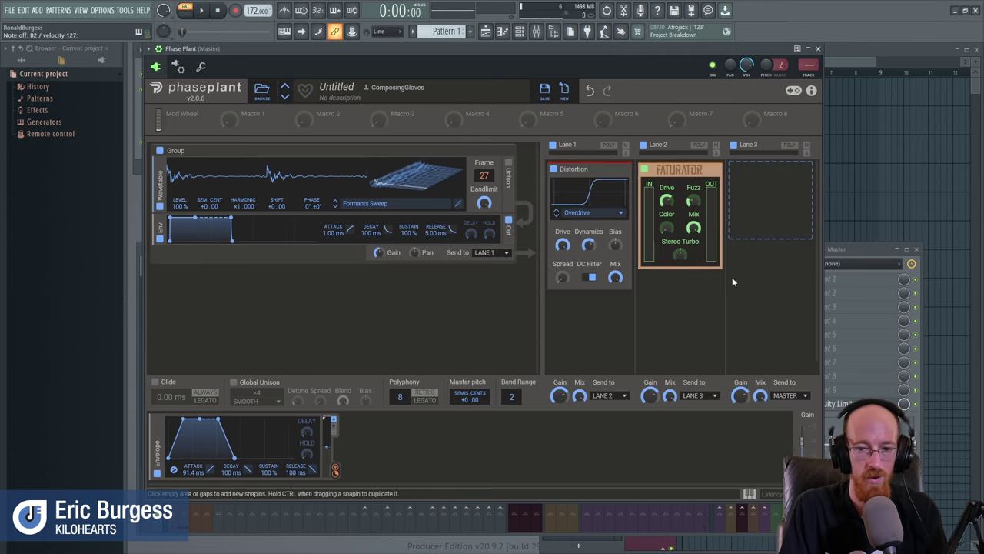
# Collapse the Distortion and Faturator effects in their lanes and expand them again.
pyautogui.click(614, 170)
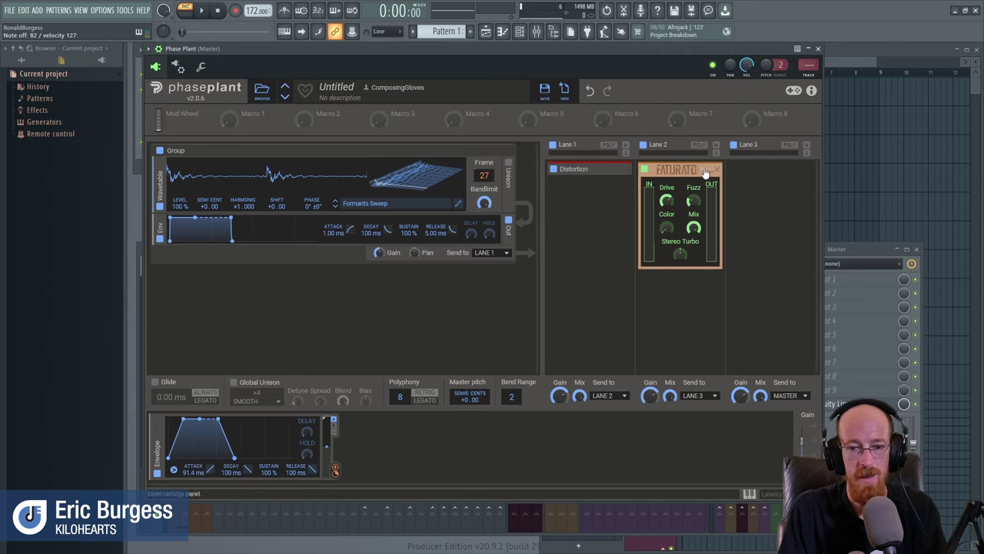
pyautogui.click(713, 171)
pyautogui.click(711, 172)
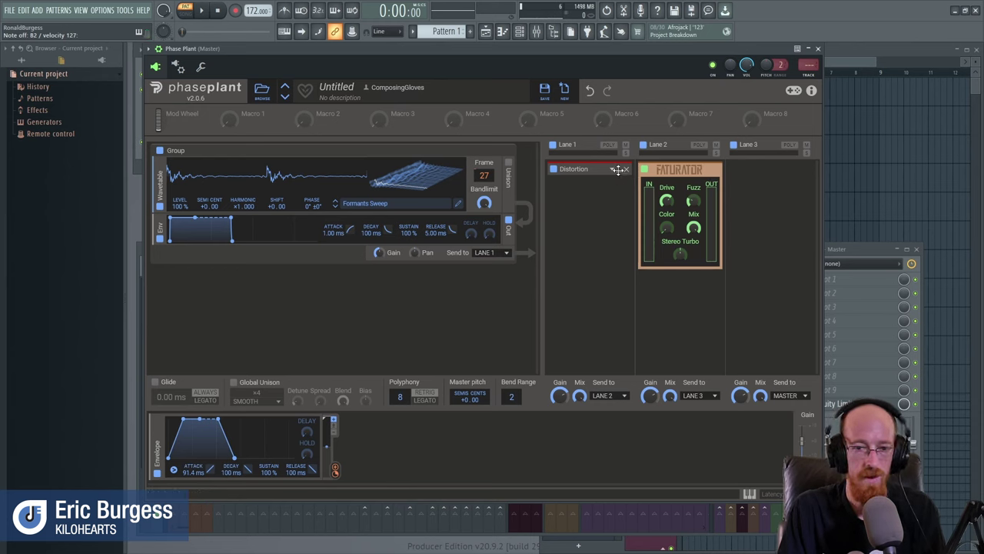
pyautogui.click(620, 173)
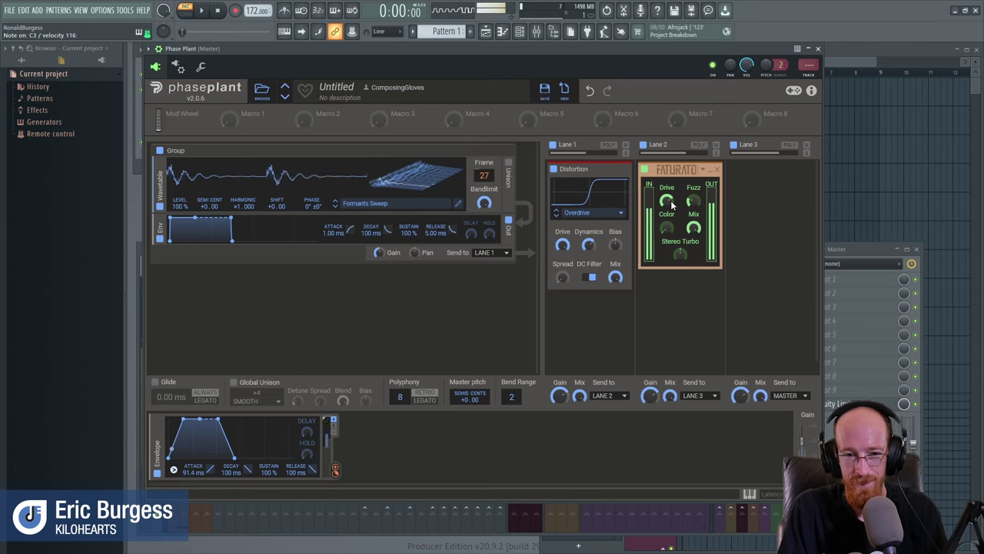
# Enable Unison with 2 voices on the Wavetable generator and add an LFO modulator.
pyautogui.click(508, 162)
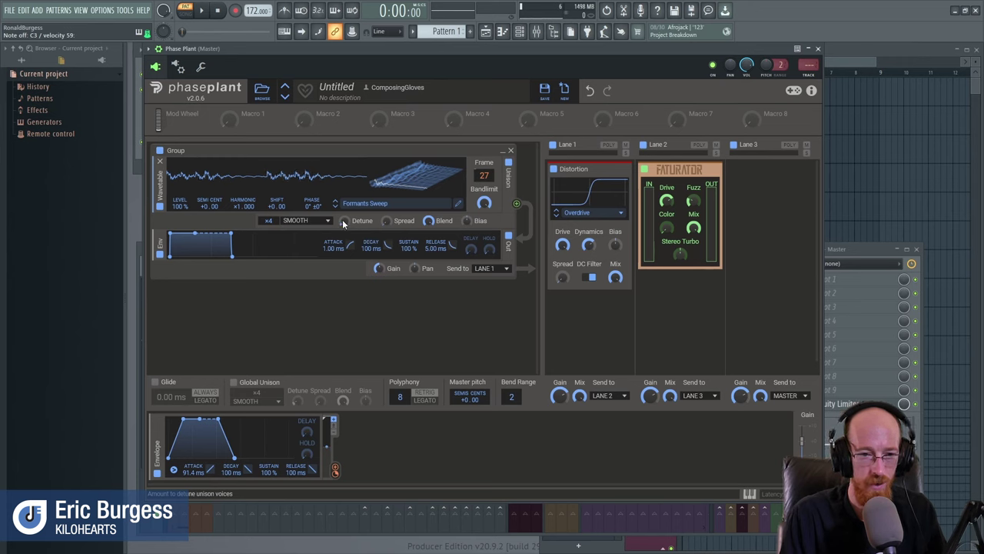
pyautogui.moveTo(269, 220); pyautogui.dragTo(268, 224)
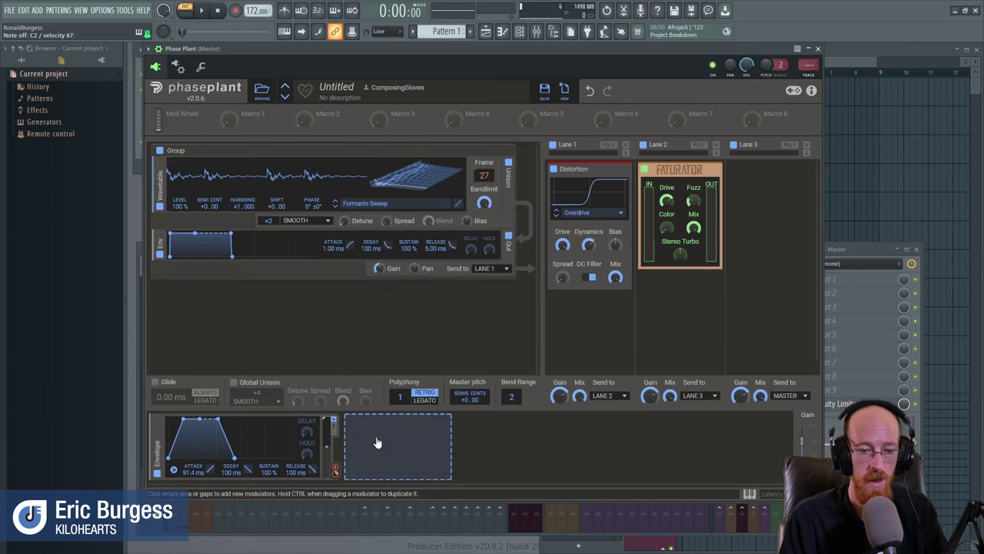
pyautogui.click(377, 439)
pyautogui.click(410, 402)
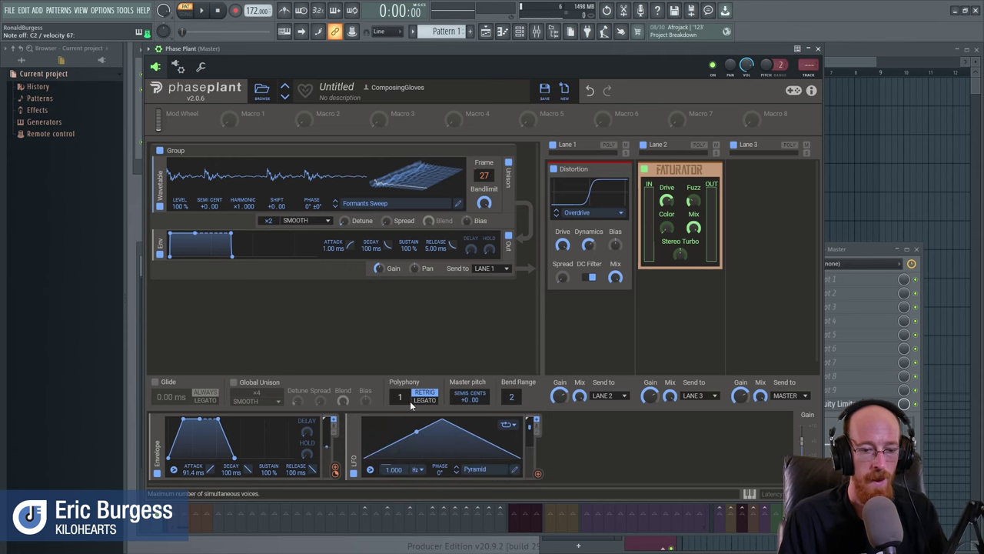
# Add an LFO Table modulator, set its Frame to 146, and remove the modulator.
pyautogui.click(563, 439)
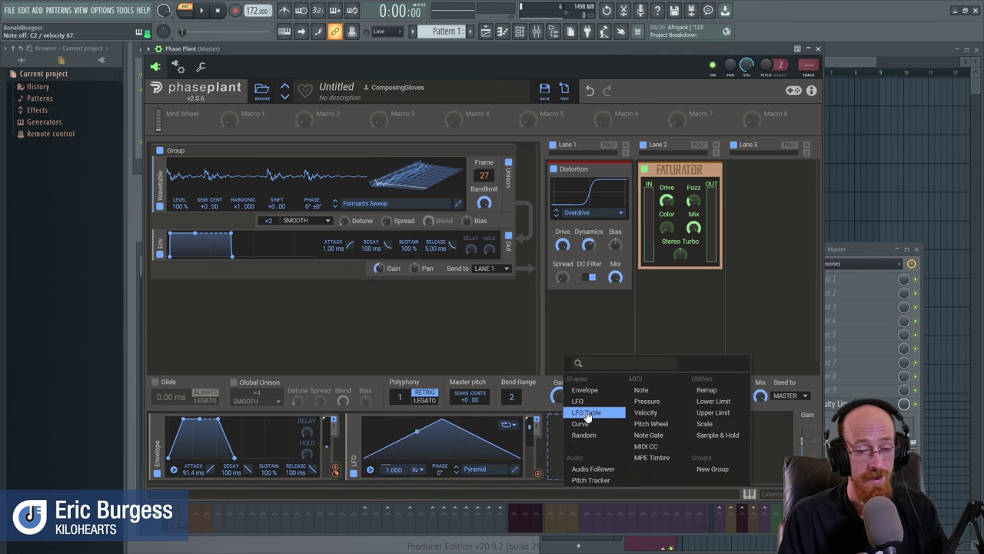
pyautogui.click(587, 413)
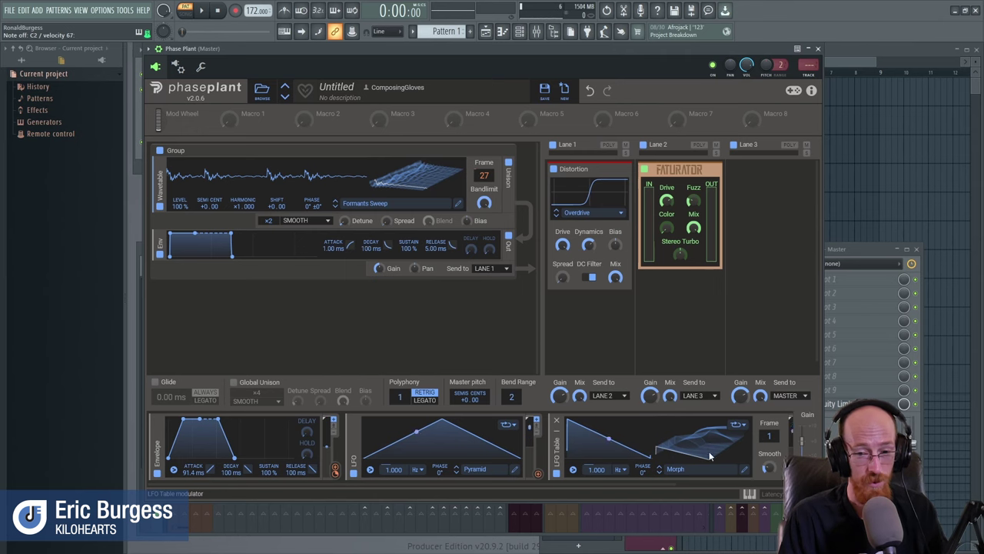
pyautogui.moveTo(769, 435); pyautogui.dragTo(769, 343)
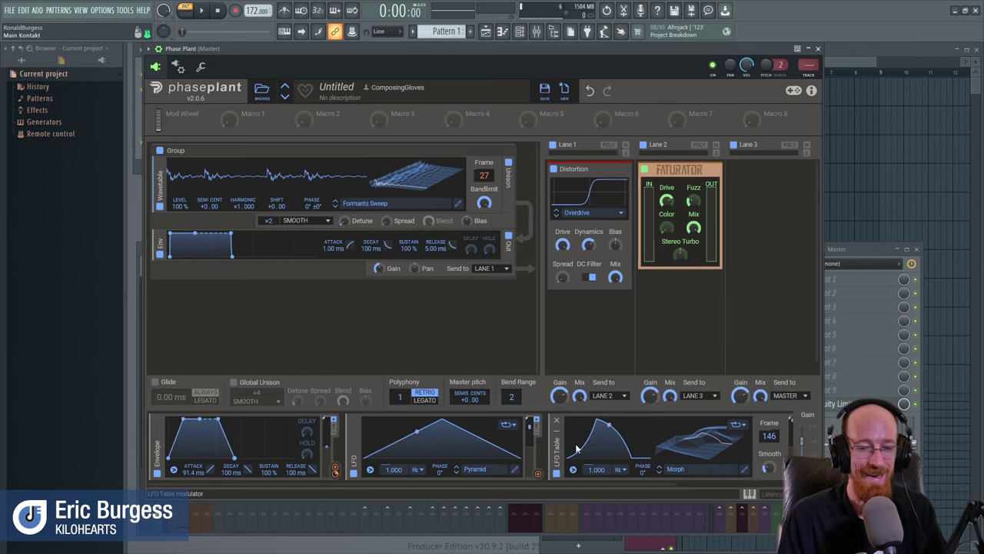
pyautogui.click(557, 423)
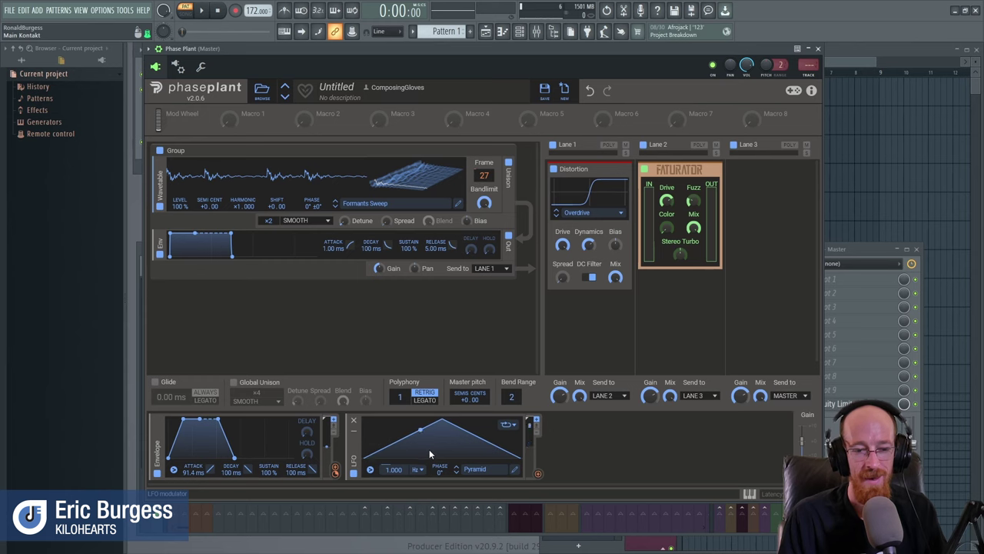
# Inspect the LFO's Pyramid shape in the LFO Editor and route the LFO to the Wavetable generator's Frame.
pyautogui.click(515, 470)
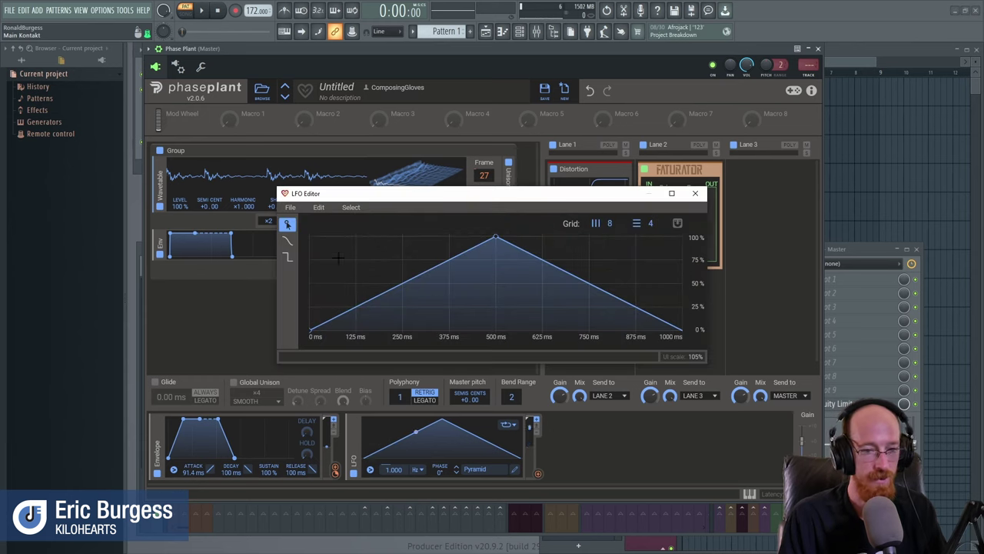
pyautogui.click(695, 193)
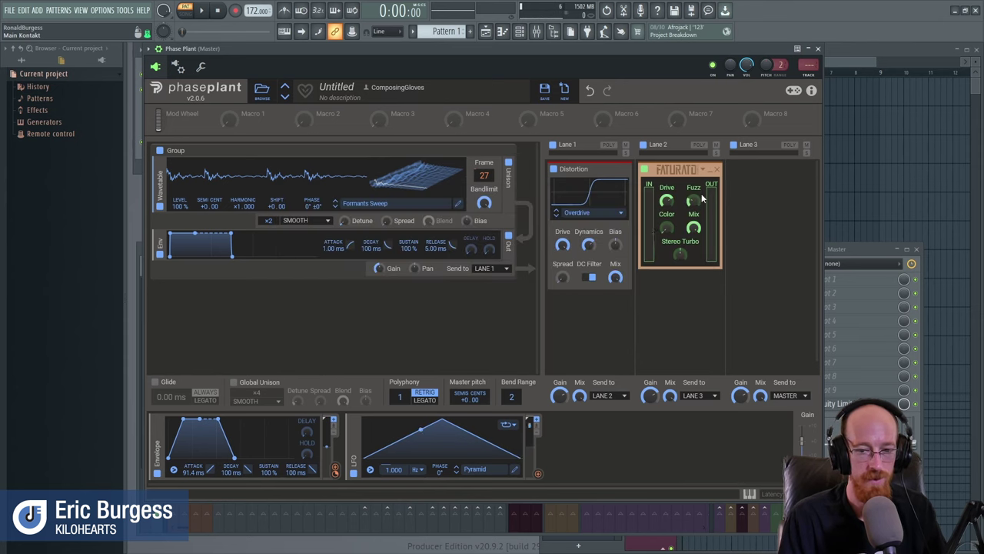
pyautogui.moveTo(538, 472); pyautogui.dragTo(484, 191)
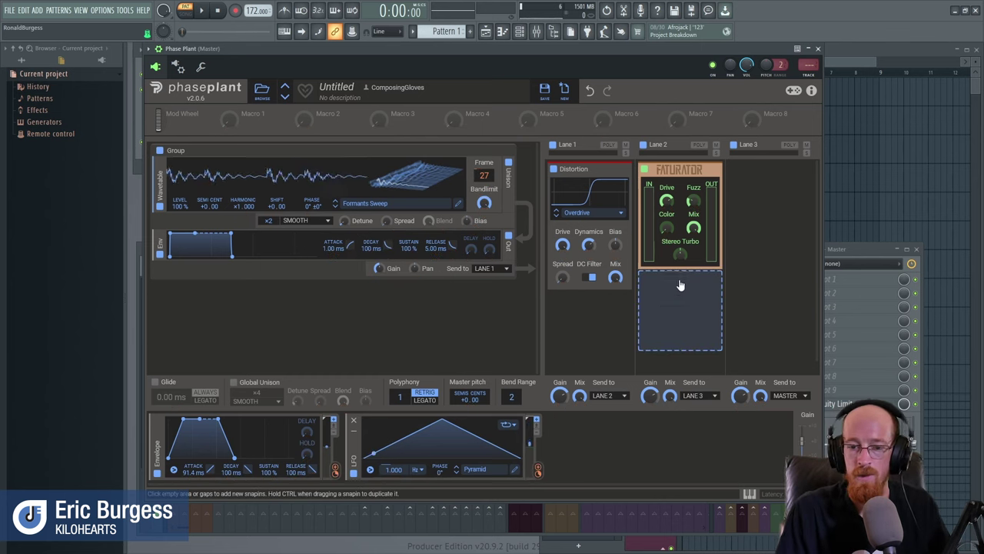
# Add a Haas effect below the Faturator in Lane 2, adjust its delay and set its channel to Left.
pyautogui.click(680, 283)
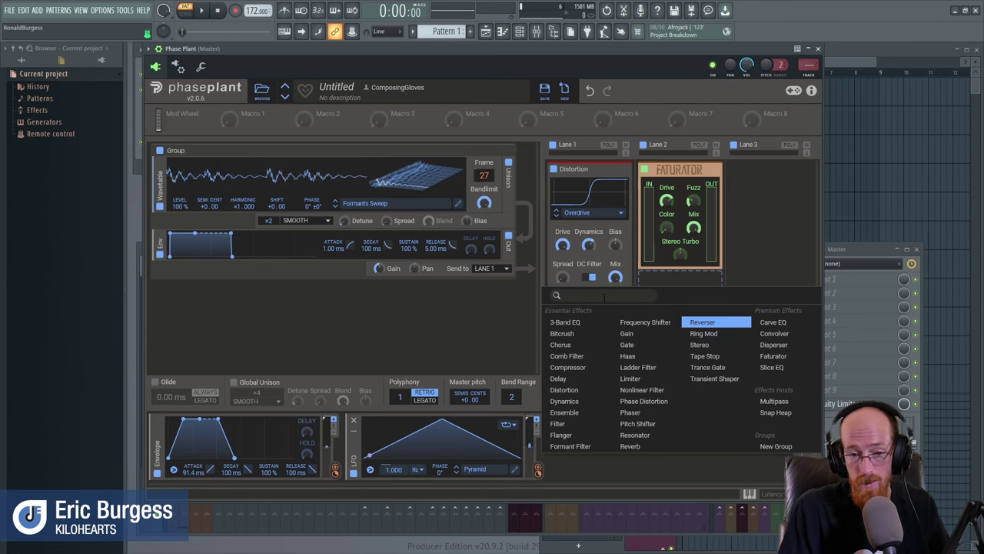
pyautogui.write('haas')
pyautogui.press('Return')
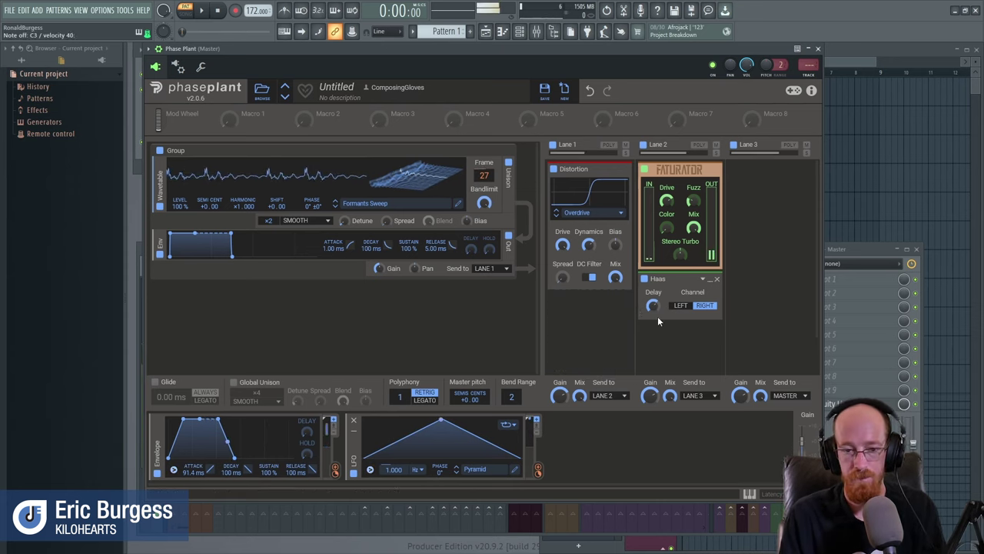
pyautogui.moveTo(654, 310)
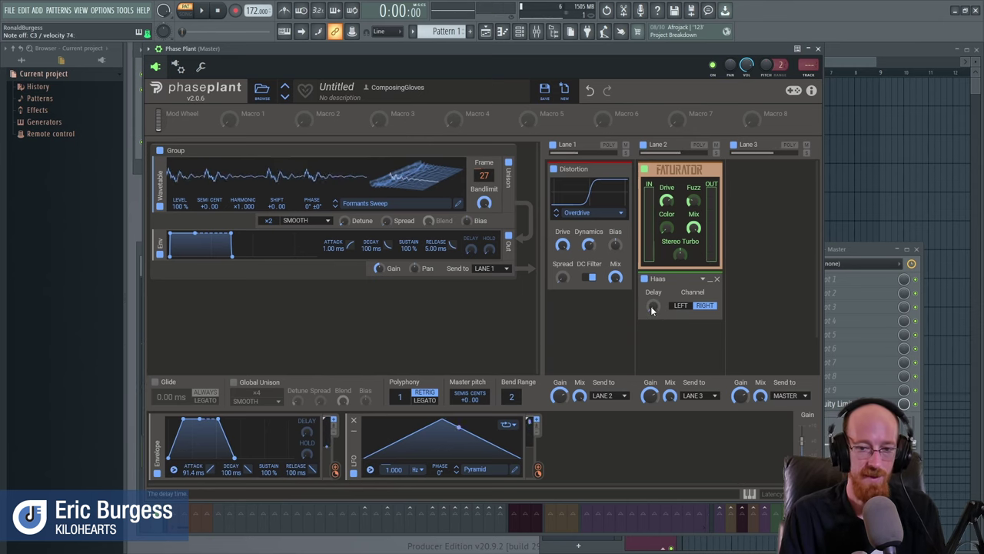
pyautogui.moveTo(655, 311); pyautogui.dragTo(655, 322)
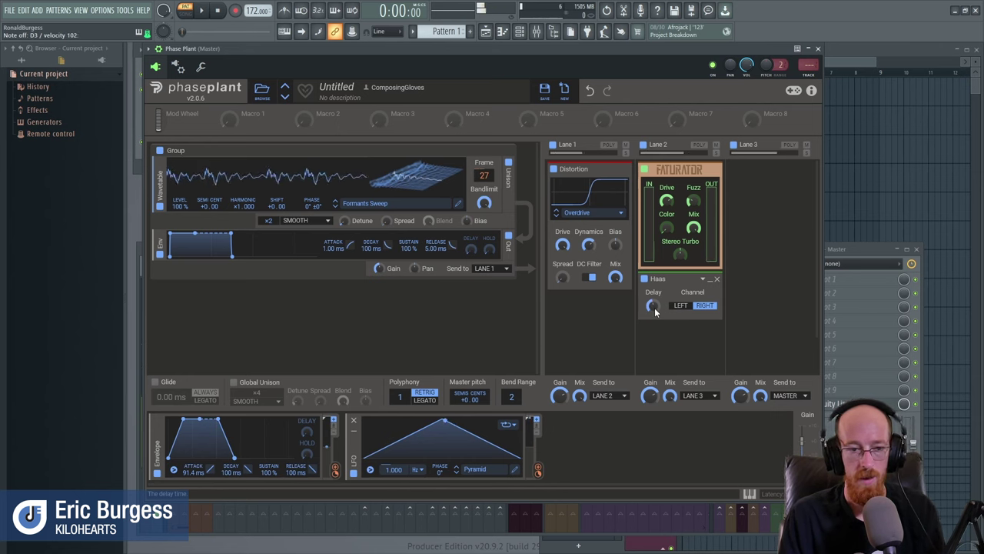
pyautogui.click(680, 306)
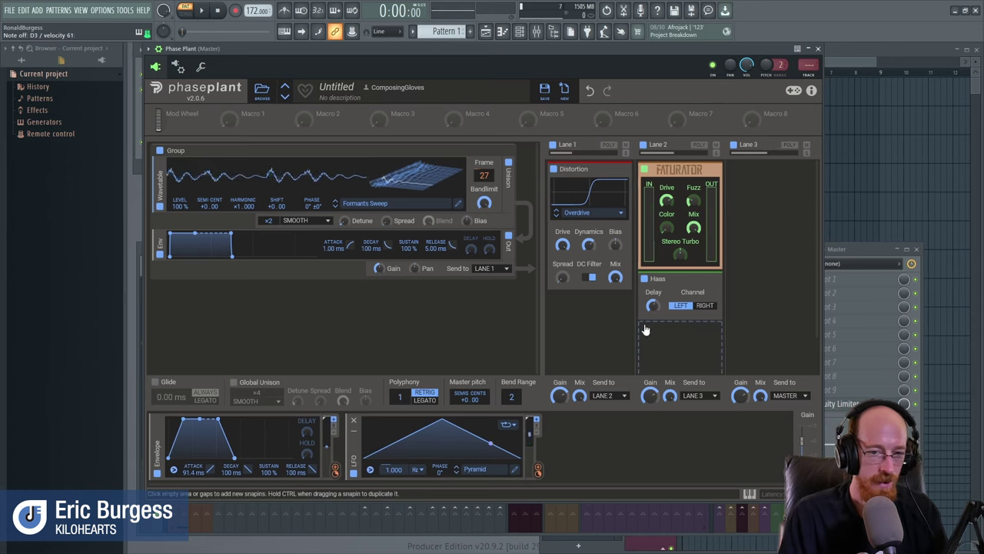
# Collapse the Haas, Distortion and Faturator effects and add a Multipass at the end of Lane 2.
pyautogui.click(696, 280)
pyautogui.click(617, 166)
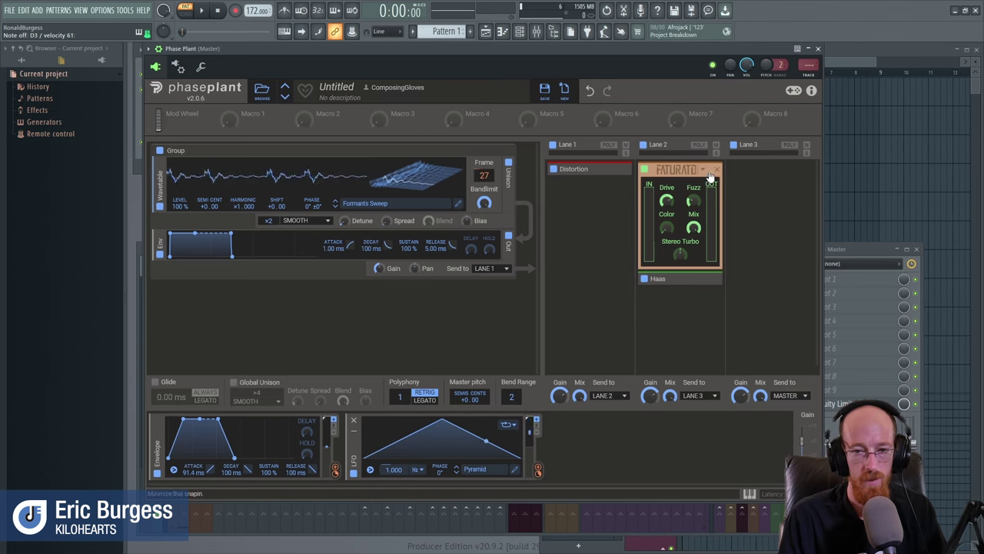
pyautogui.click(663, 169)
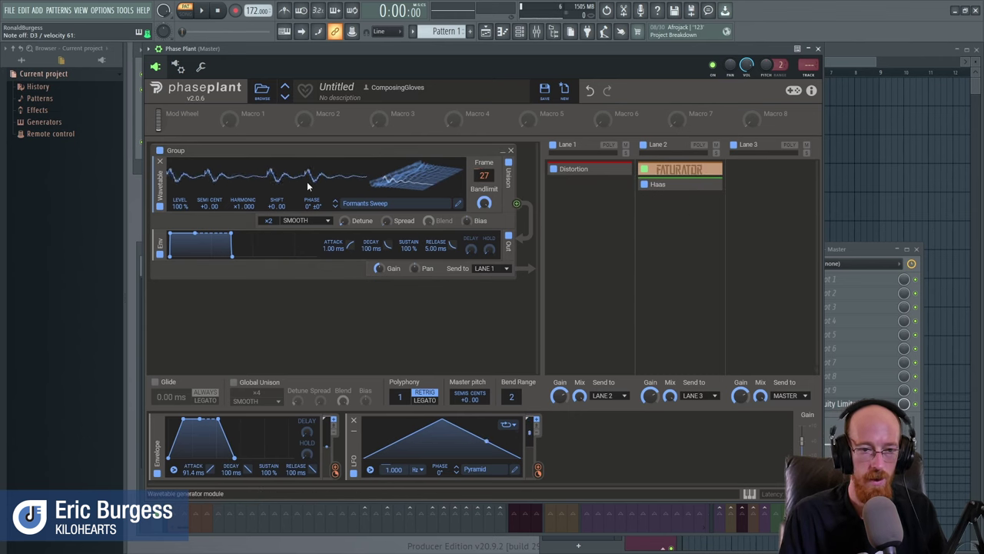
pyautogui.click(666, 222)
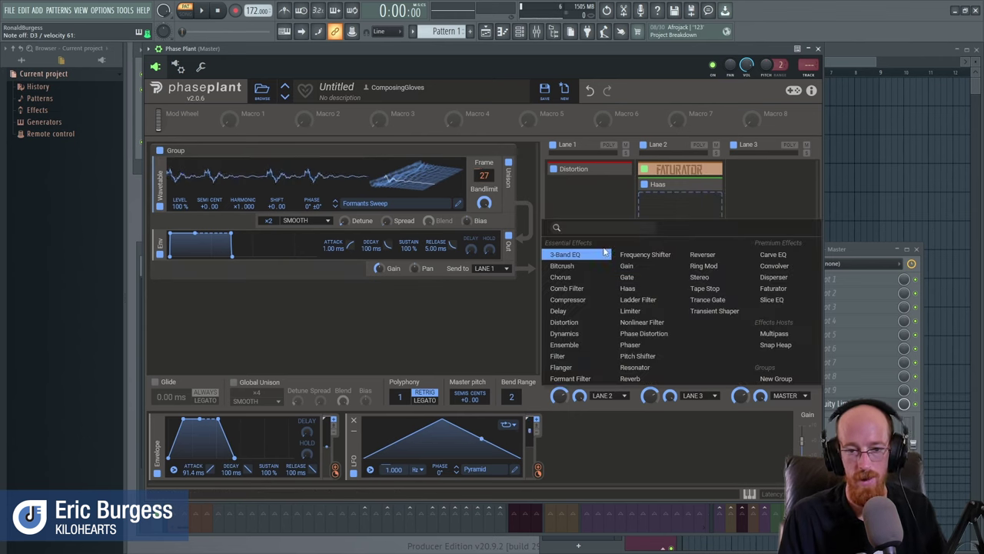
pyautogui.click(777, 333)
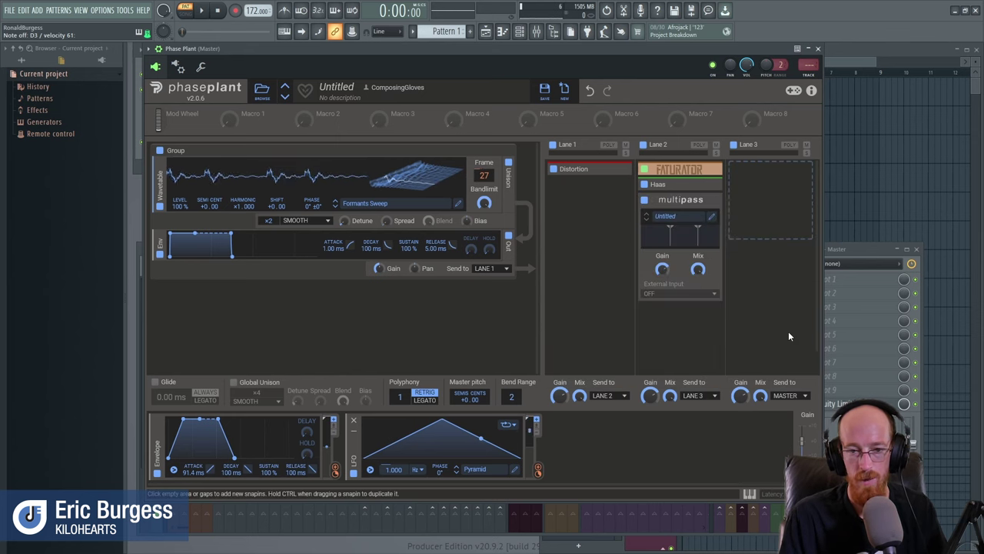
# Open the Multipass editor and add a Disperser effect to the 490 Hz - 3.00 kHz band.
pyautogui.click(714, 219)
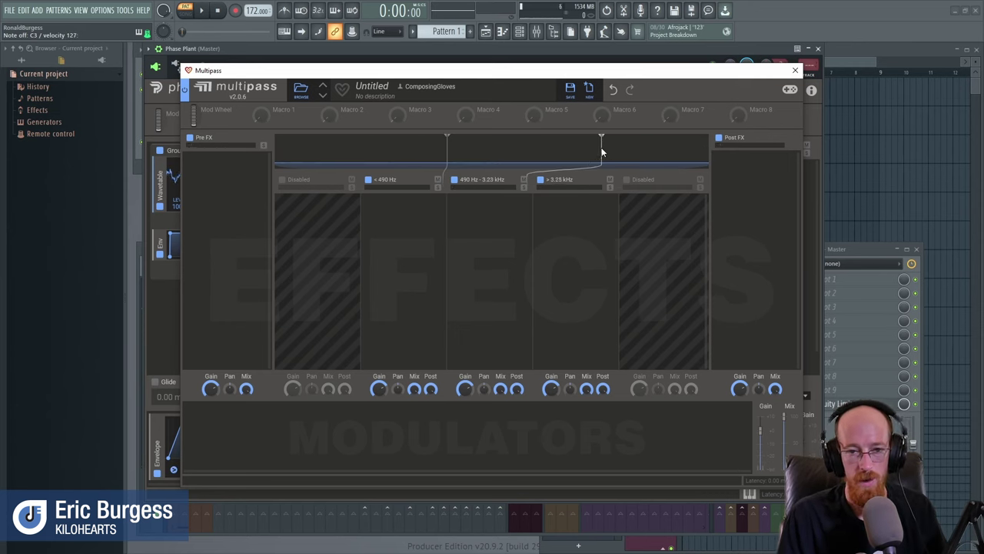
pyautogui.click(518, 223)
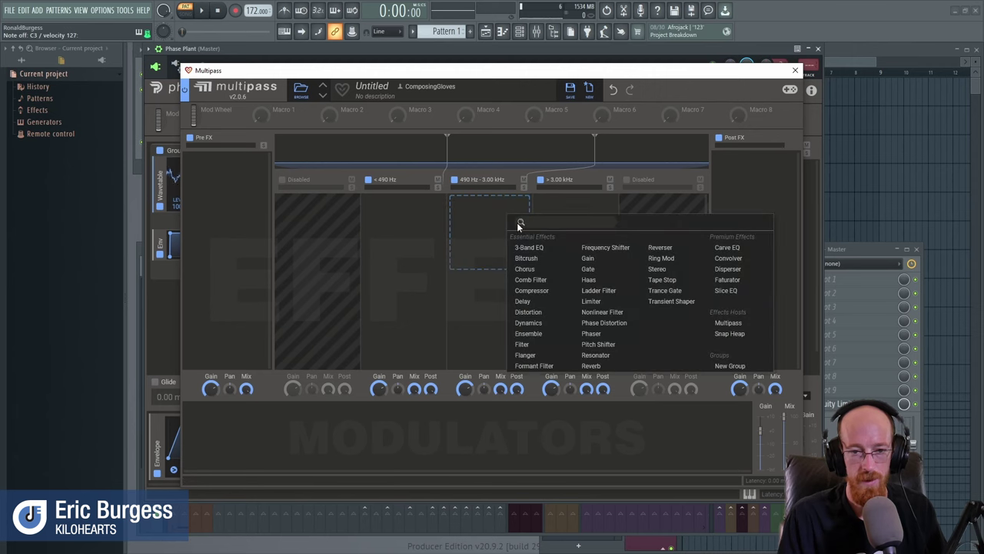
pyautogui.write('dis')
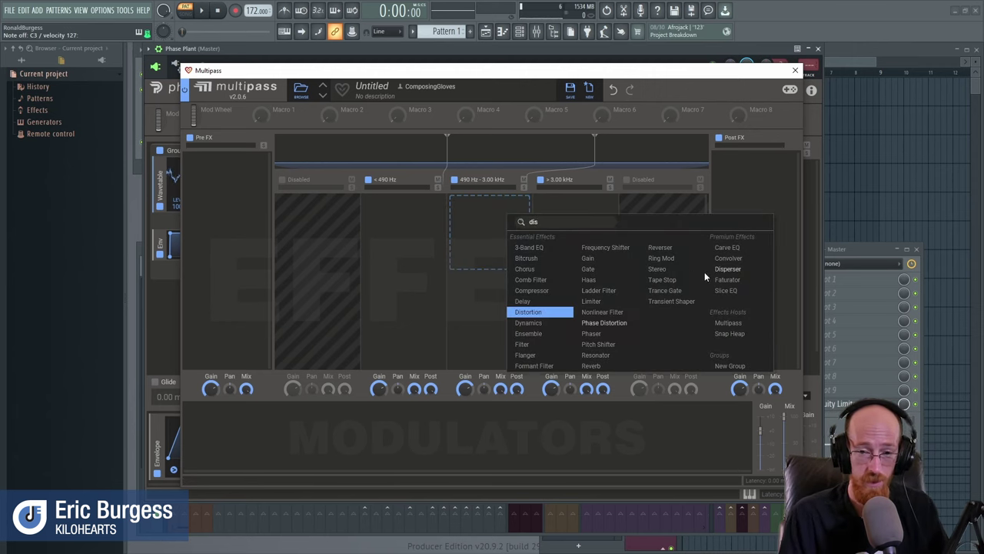
pyautogui.click(727, 269)
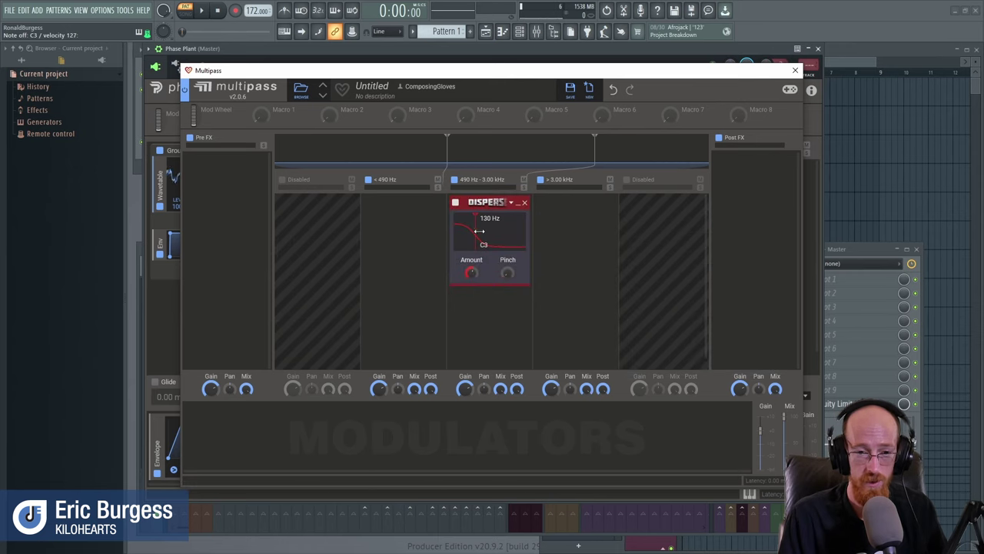
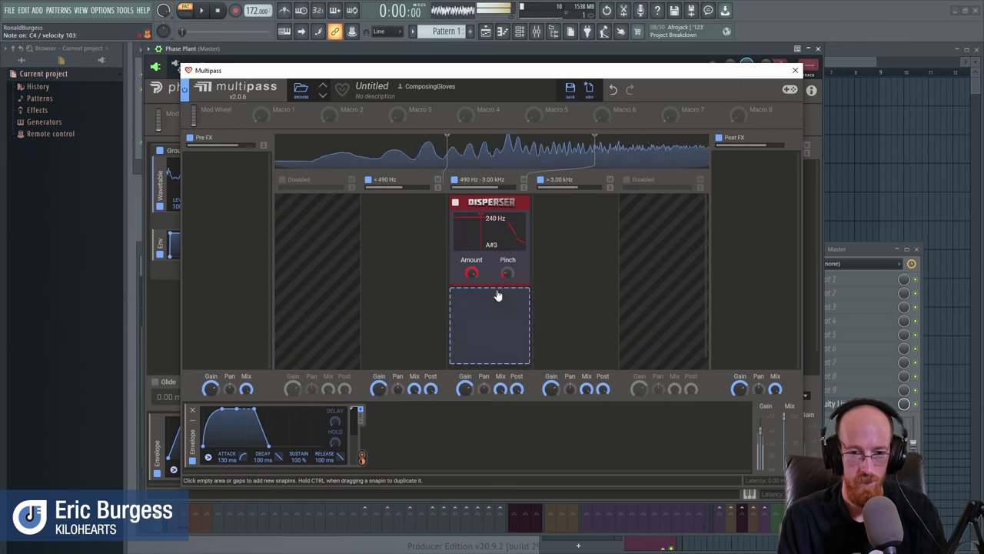
# Copy the Disperser into the > 3.00 kHz band, adjust the copy's Pinch, and close and collapse the Multipass.
pyautogui.moveTo(492, 199); pyautogui.dragTo(590, 235)
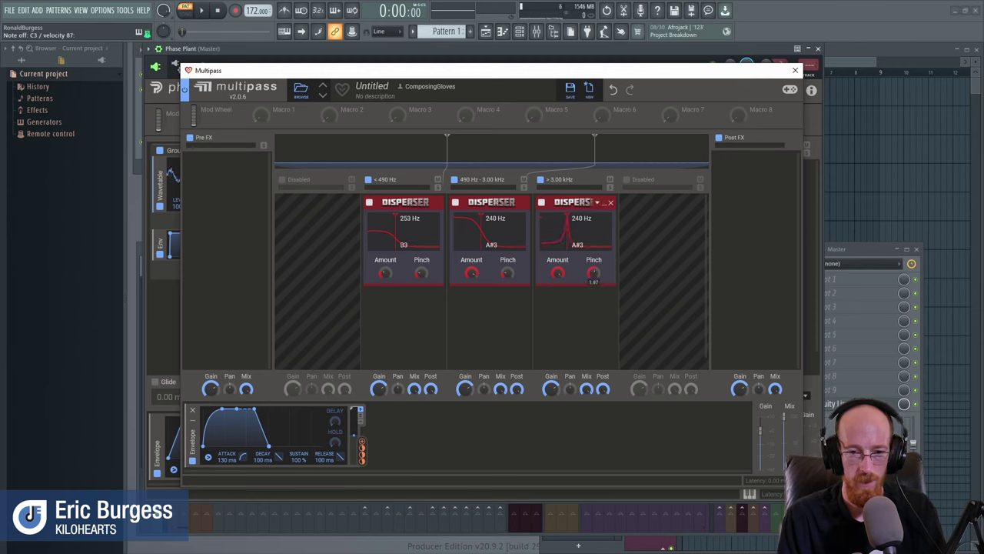
pyautogui.moveTo(594, 274); pyautogui.dragTo(594, 276)
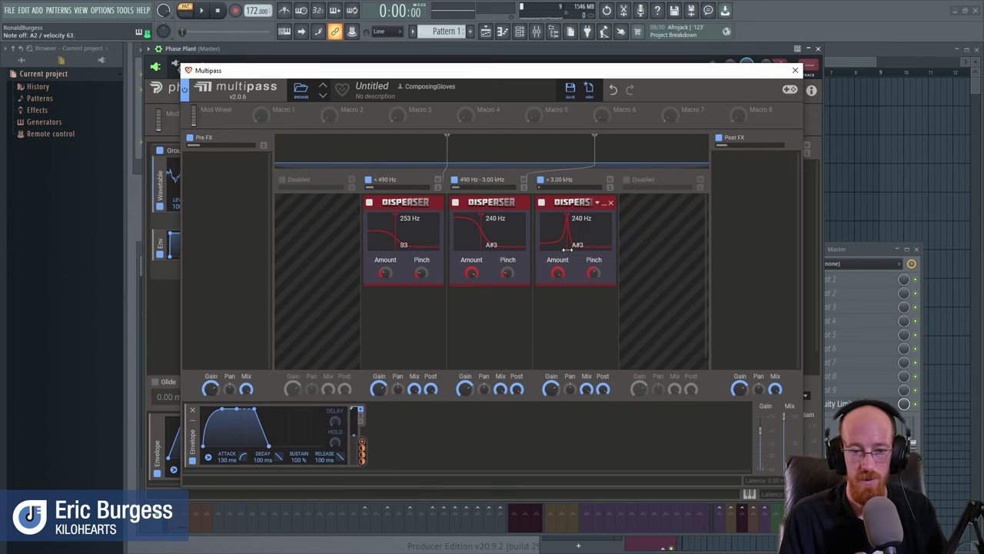
pyautogui.click(795, 72)
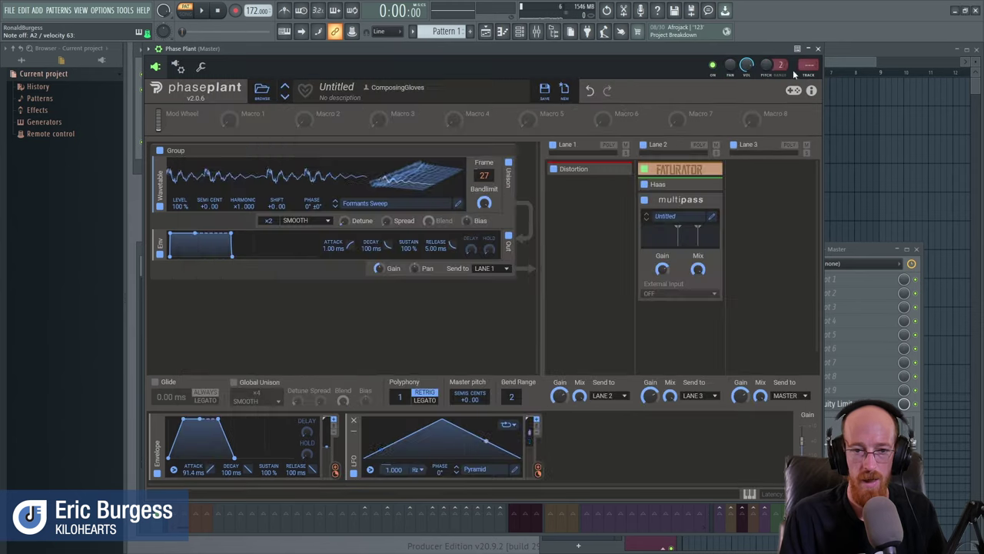
pyautogui.click(712, 203)
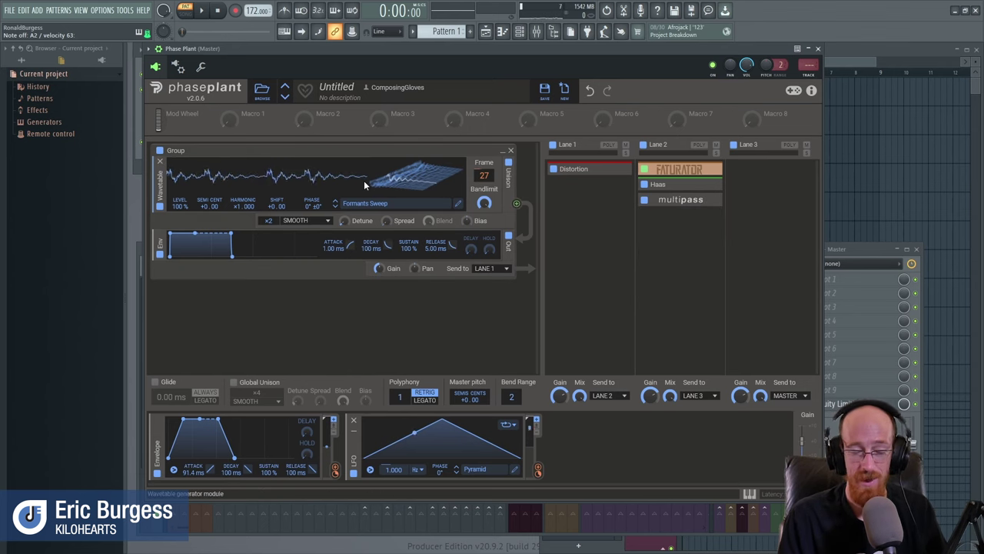
# Add an Analog generator below the Wavetable group, try its waveforms and set it to triangle.
pyautogui.click(324, 284)
pyautogui.click(340, 323)
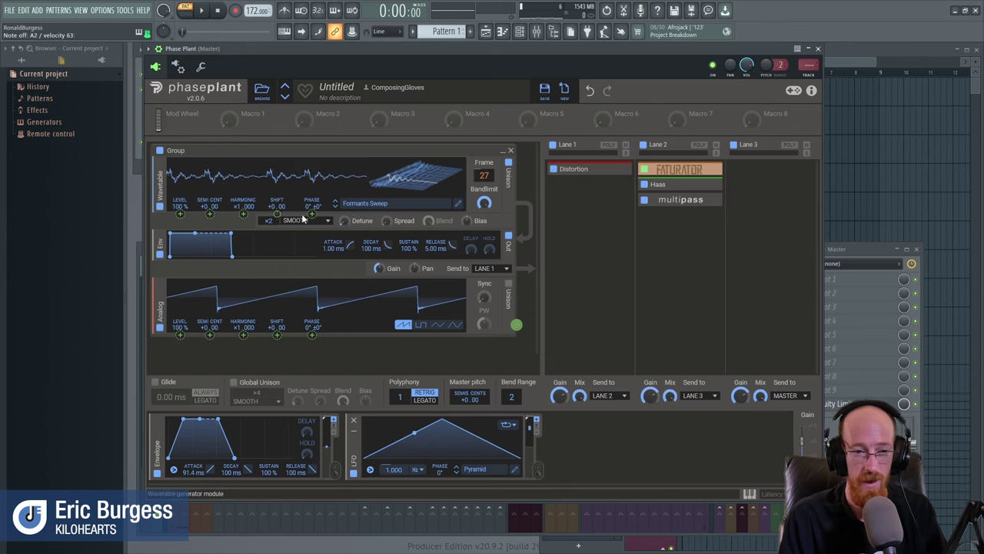
pyautogui.click(455, 325)
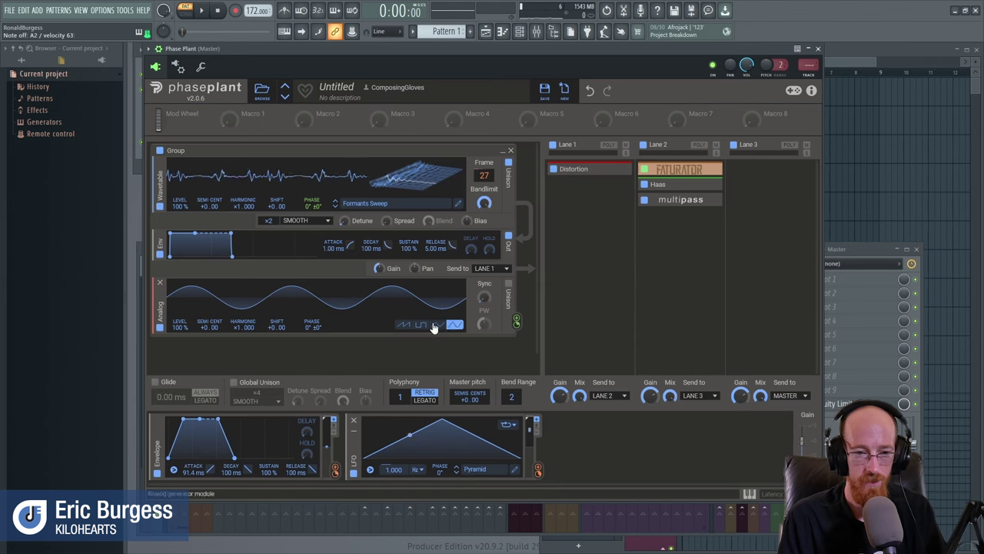
pyautogui.click(403, 327)
pyautogui.click(438, 325)
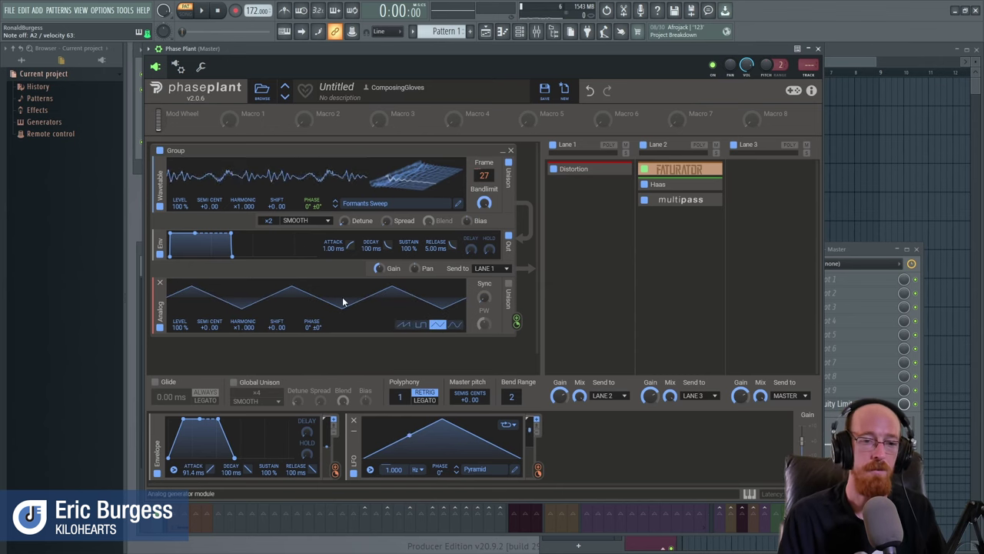
# Route the Analog generator's output to the Wavetable generator's Phase and adjust the modulation amount.
pyautogui.moveTo(516, 322); pyautogui.dragTo(312, 213)
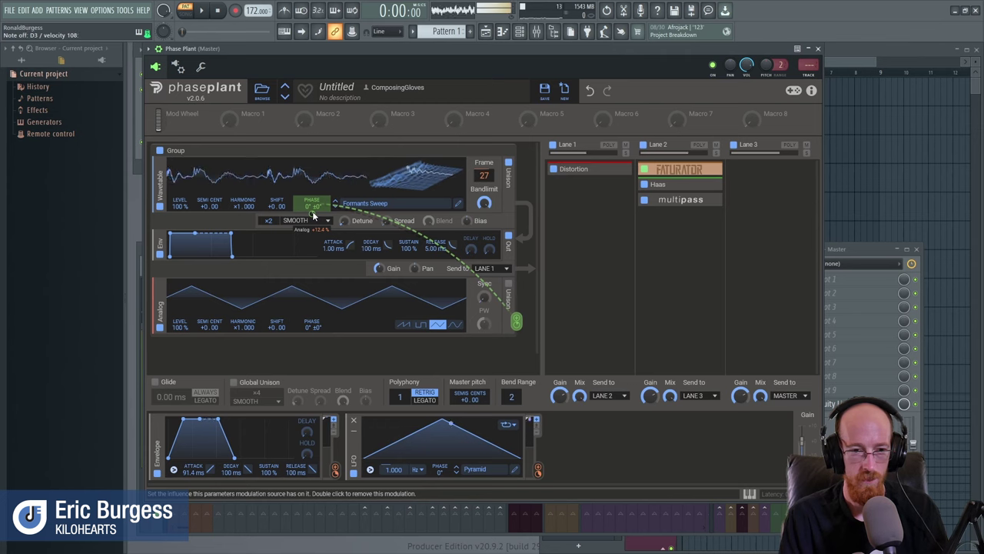
pyautogui.moveTo(312, 211); pyautogui.dragTo(314, 213)
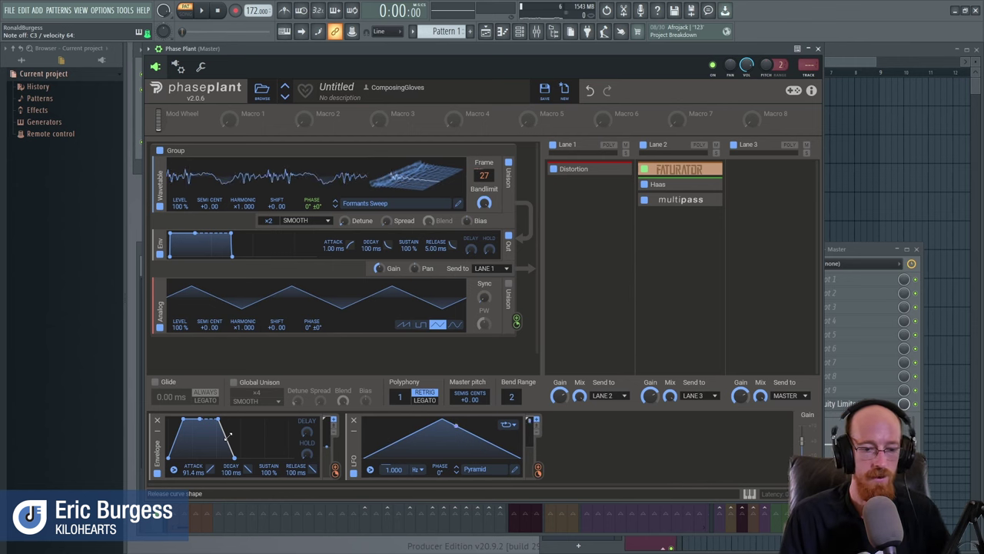
# Route the Envelope modulator to the Analog generator's Level.
pyautogui.moveTo(335, 474); pyautogui.dragTo(337, 472)
pyautogui.moveTo(513, 256); pyautogui.dragTo(236, 456)
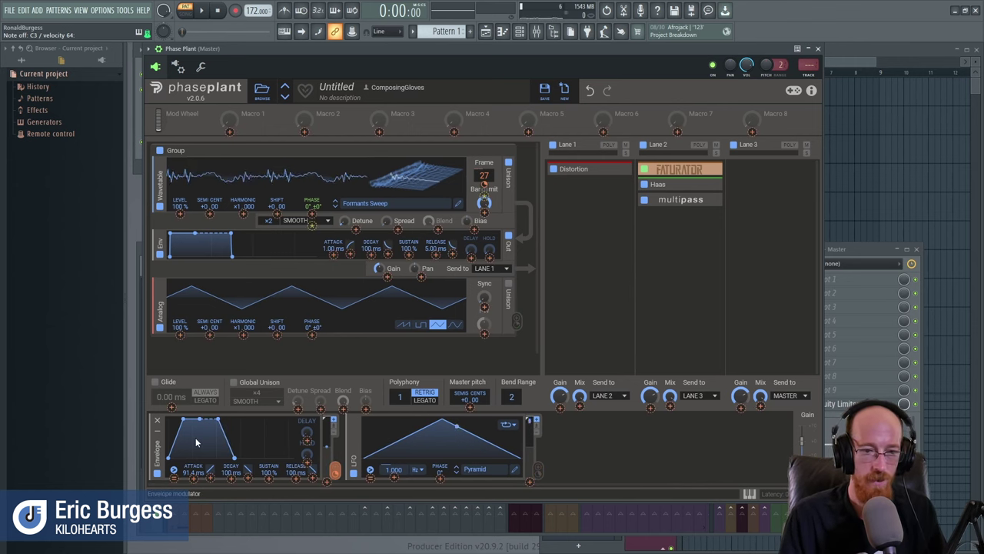
pyautogui.moveTo(334, 432); pyautogui.dragTo(283, 460)
pyautogui.moveTo(213, 455); pyautogui.dragTo(265, 455)
pyautogui.moveTo(440, 203); pyautogui.dragTo(312, 219)
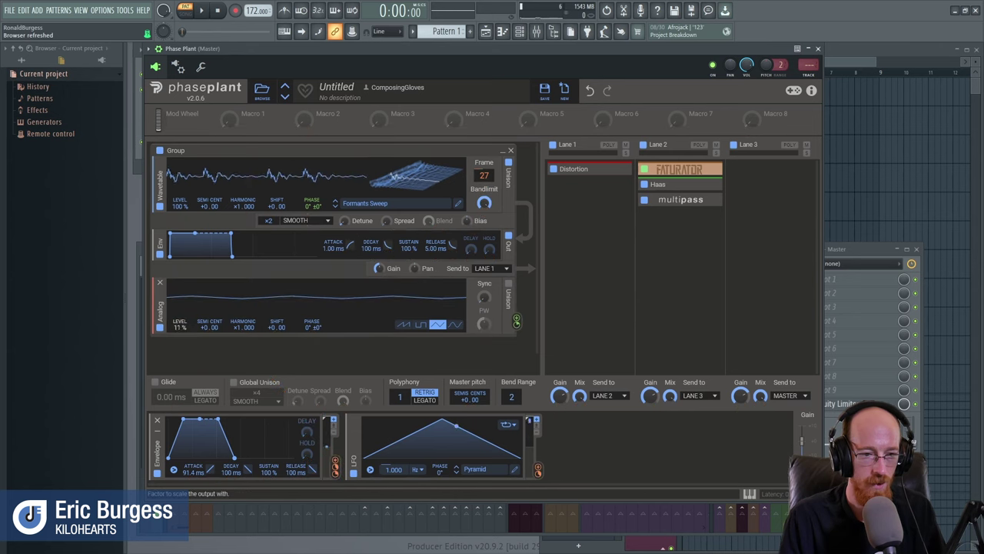
# Set the Analog generator's Level to 0 % and adjust the amount of Envelope modulation on it.
pyautogui.rightClick(178, 328)
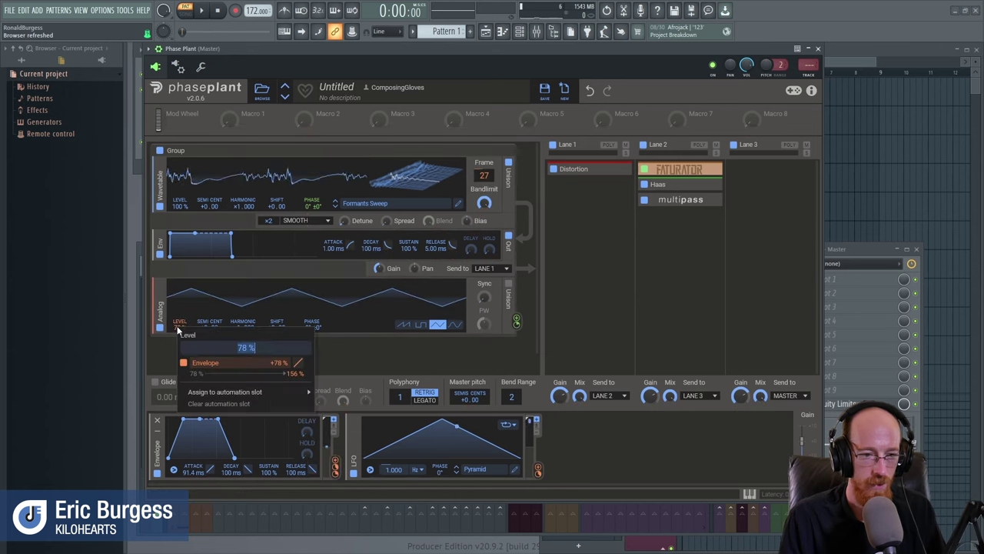
pyautogui.press('Return')
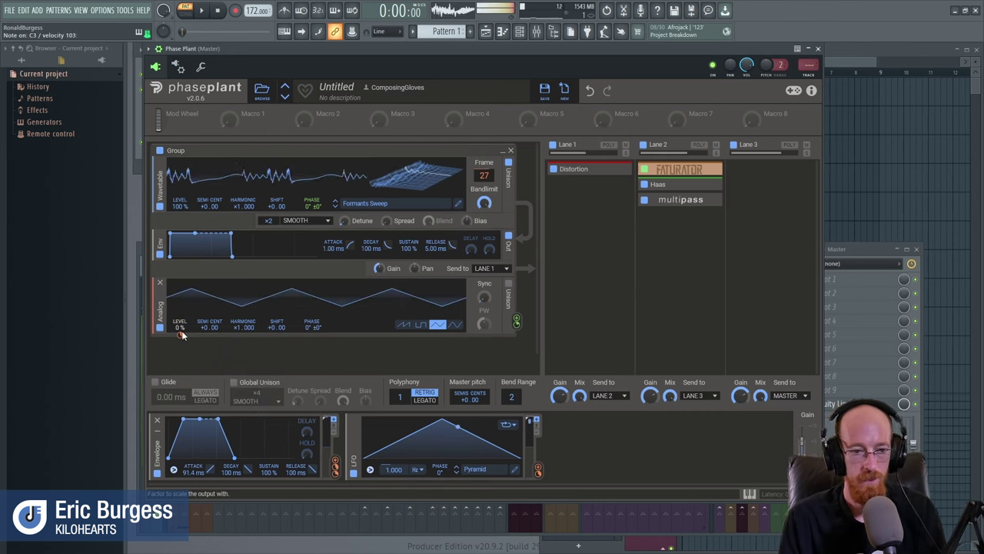
pyautogui.moveTo(180, 334)
pyautogui.moveTo(180, 334); pyautogui.dragTo(183, 339)
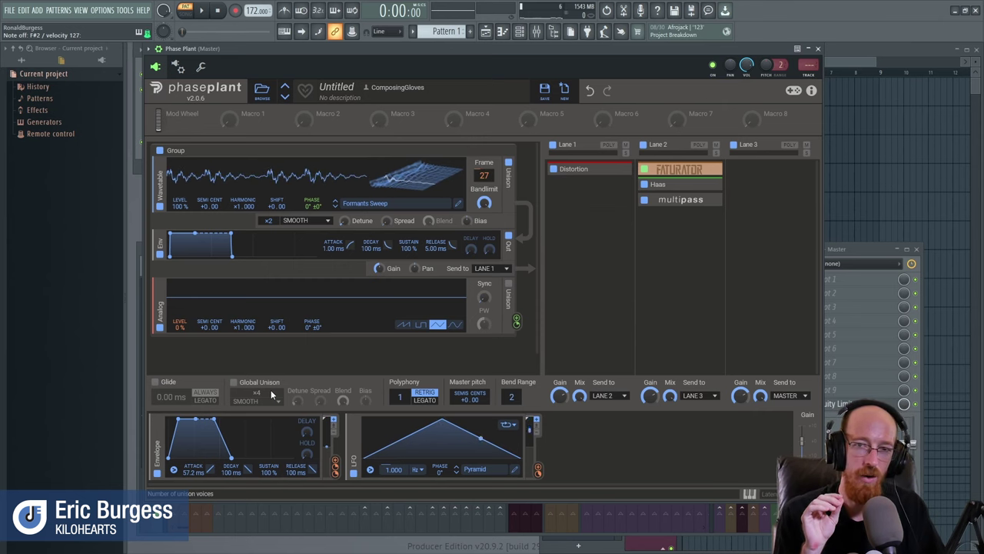
# Add a second LFO to the modulators and route it to the Analog generator's Level.
pyautogui.click(563, 456)
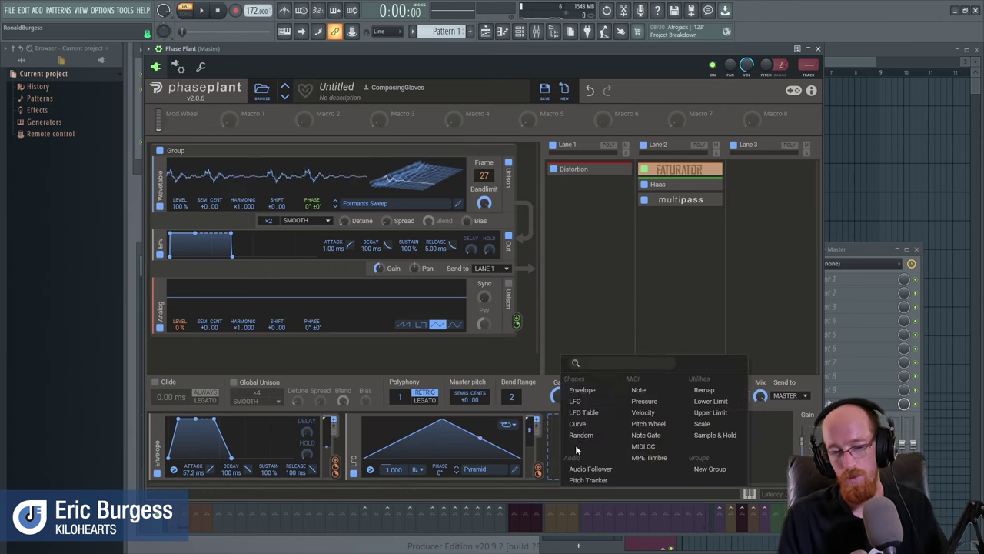
pyautogui.click(579, 402)
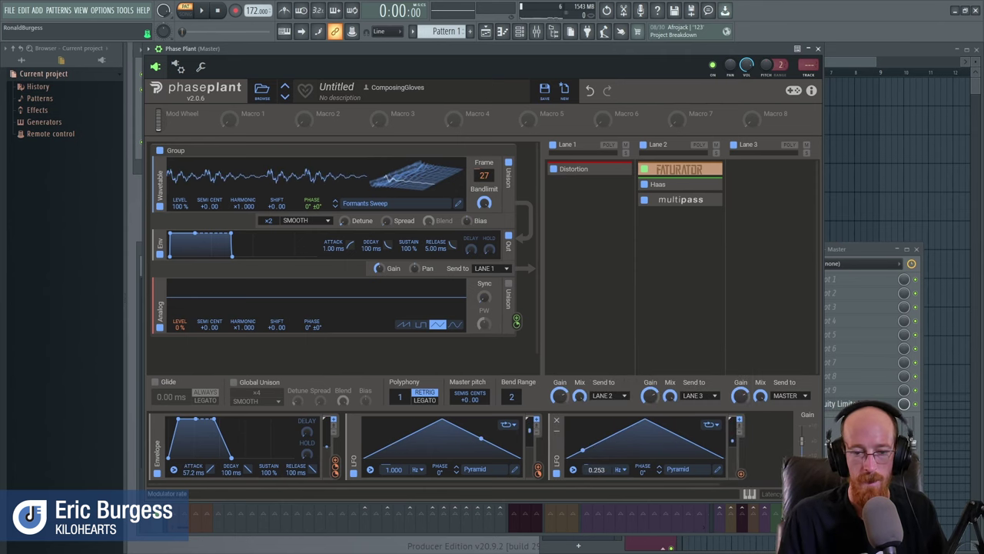
pyautogui.click(742, 474)
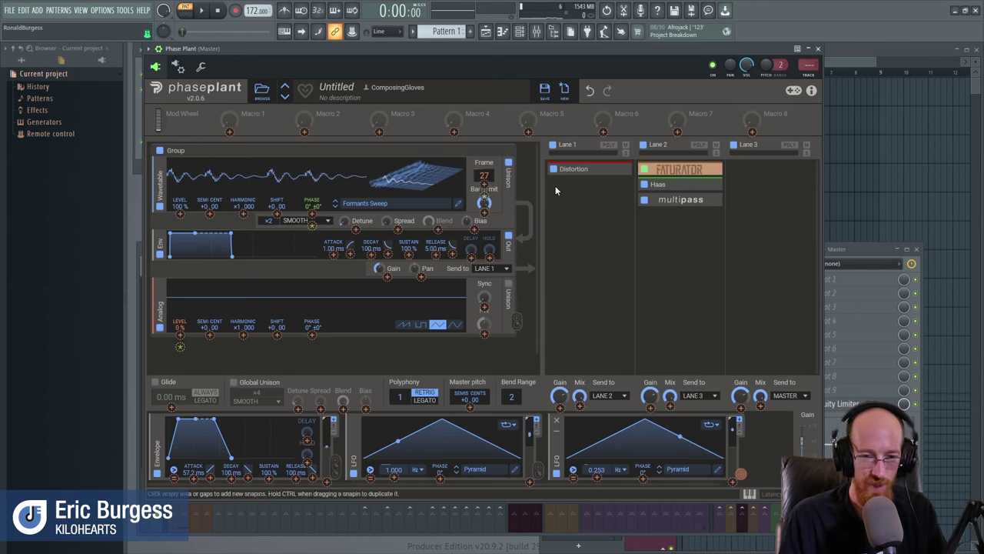
pyautogui.click(179, 336)
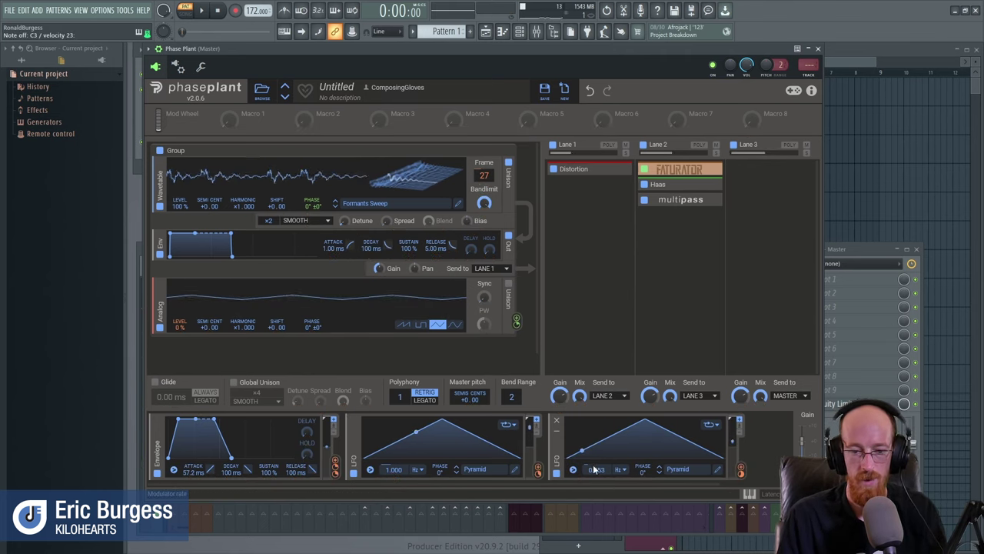
# Add a Filter effect to Lane 3 and another Filter below the Distortion in Lane 1.
pyautogui.click(767, 203)
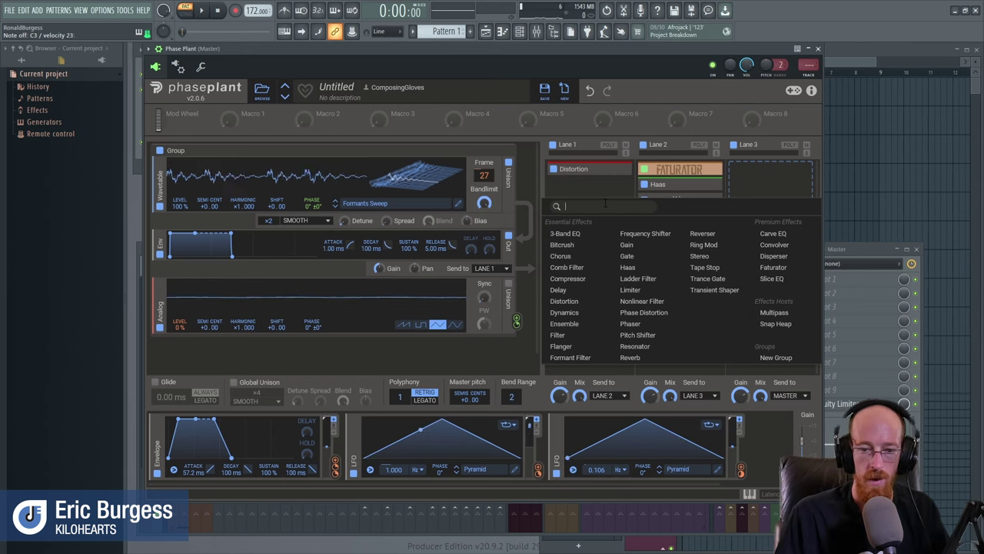
pyautogui.click(573, 335)
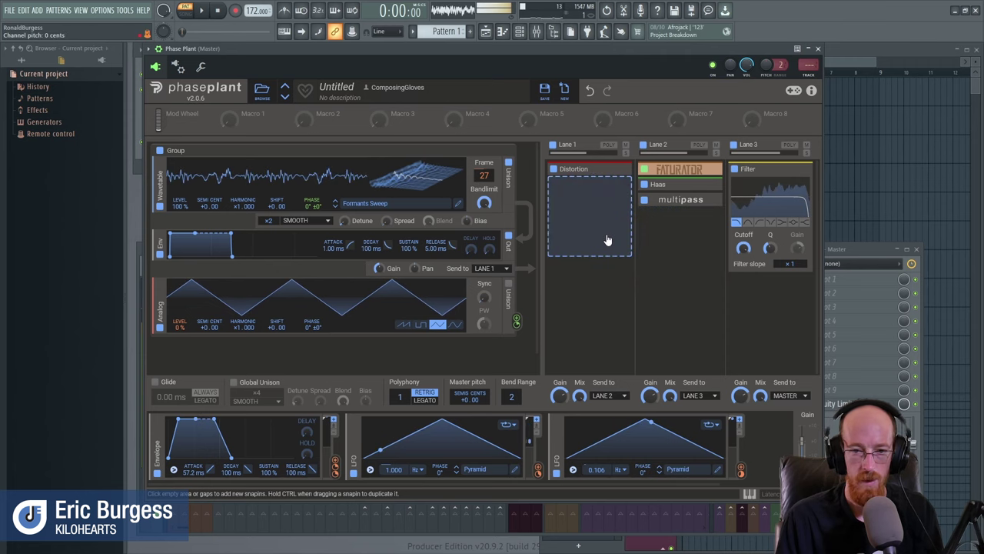
pyautogui.click(595, 215)
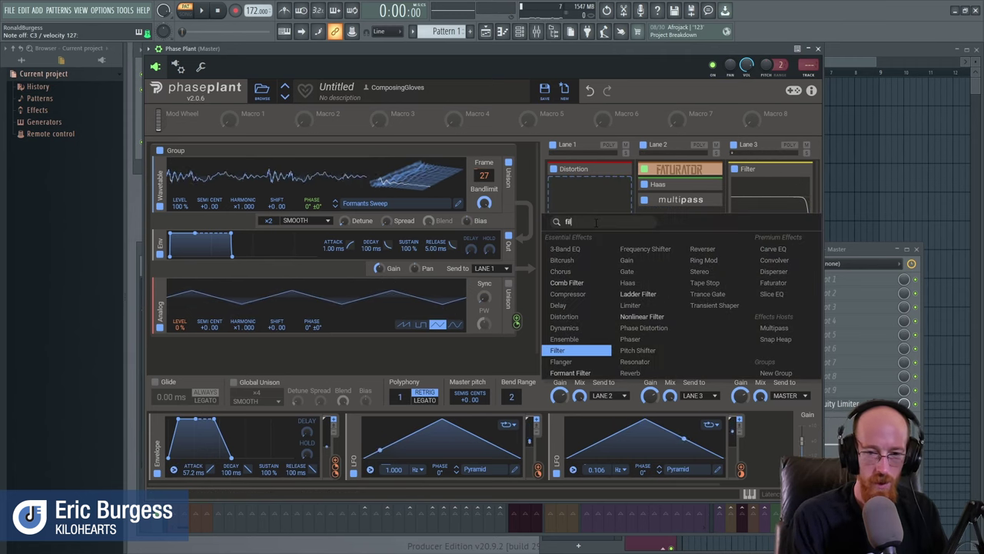
pyautogui.click(557, 350)
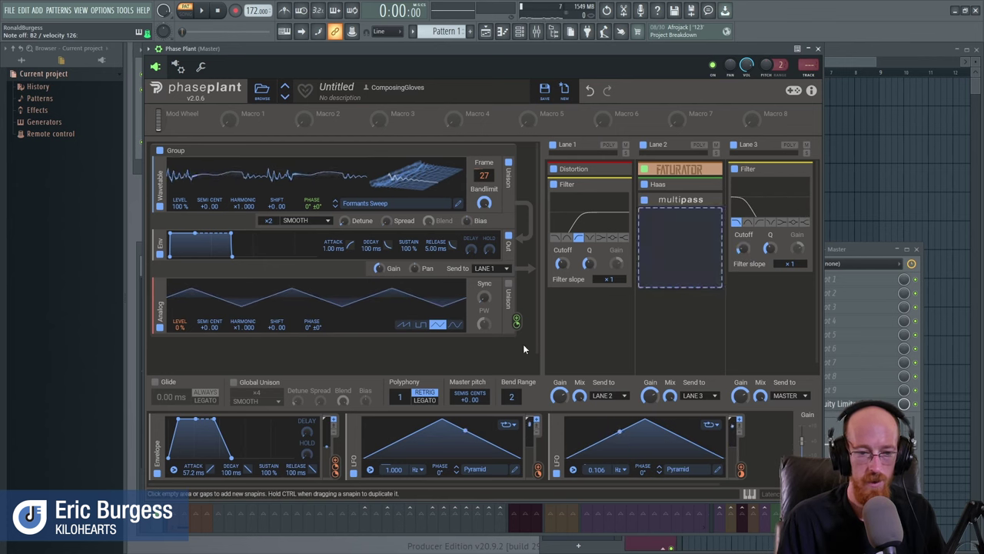
# Route the Envelope to the Lane 3 Filter's Cutoff and adjust the modulation amount and cutoff frequency.
pyautogui.moveTo(335, 466); pyautogui.dragTo(743, 259)
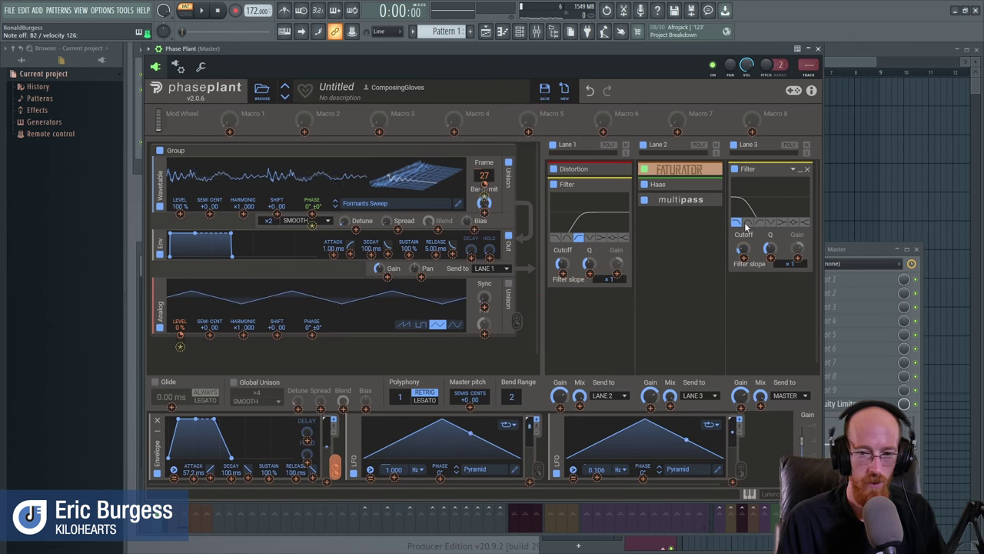
pyautogui.moveTo(745, 260); pyautogui.dragTo(744, 254)
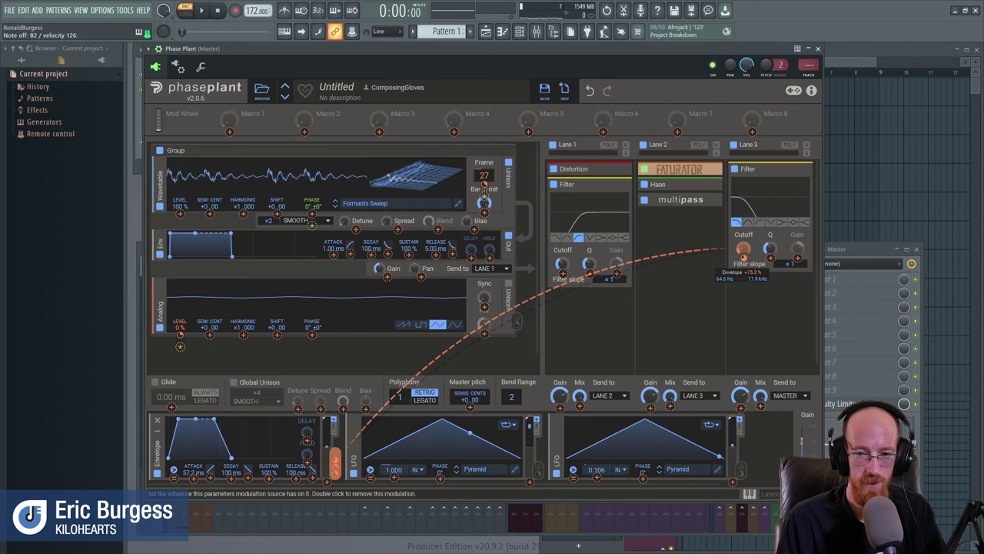
pyautogui.moveTo(743, 249)
pyautogui.mouseDown()
pyautogui.moveTo(745, 275)
pyautogui.moveTo(743, 240)
pyautogui.mouseUp()
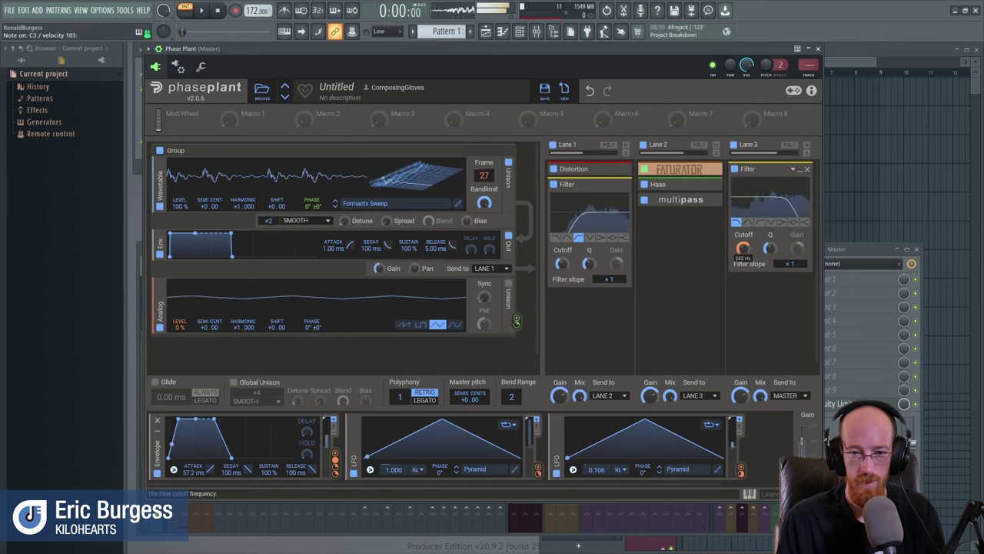
# Replace the Lane 3 Filter with a Nonlinear Filter and set its mode to Fuzzy.
pyautogui.click(807, 171)
pyautogui.click(791, 187)
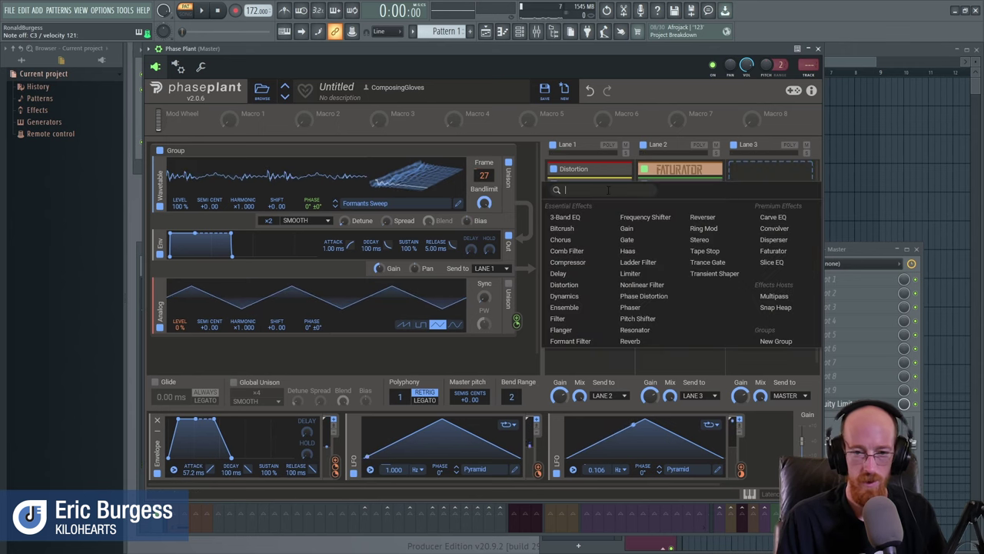
pyautogui.write('non')
pyautogui.press('Return')
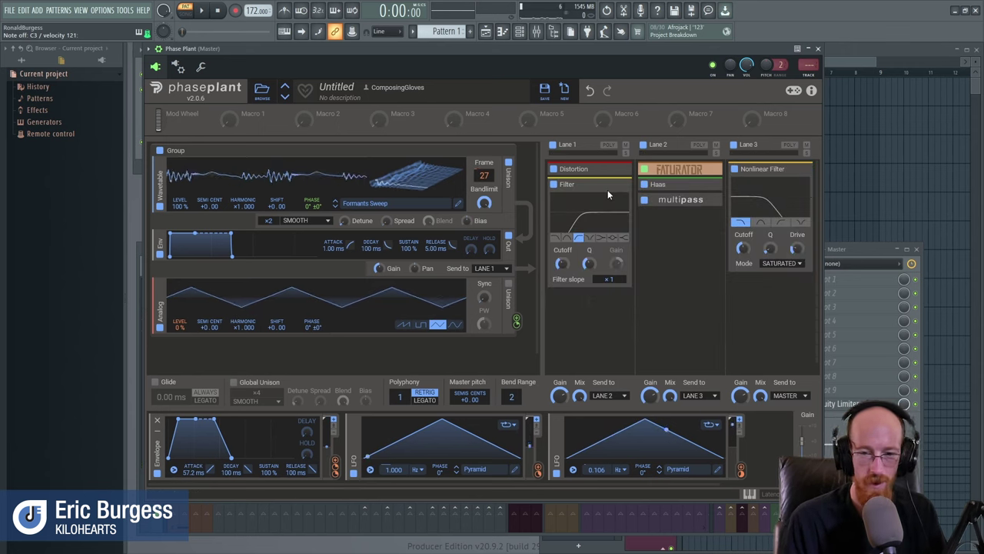
pyautogui.click(780, 263)
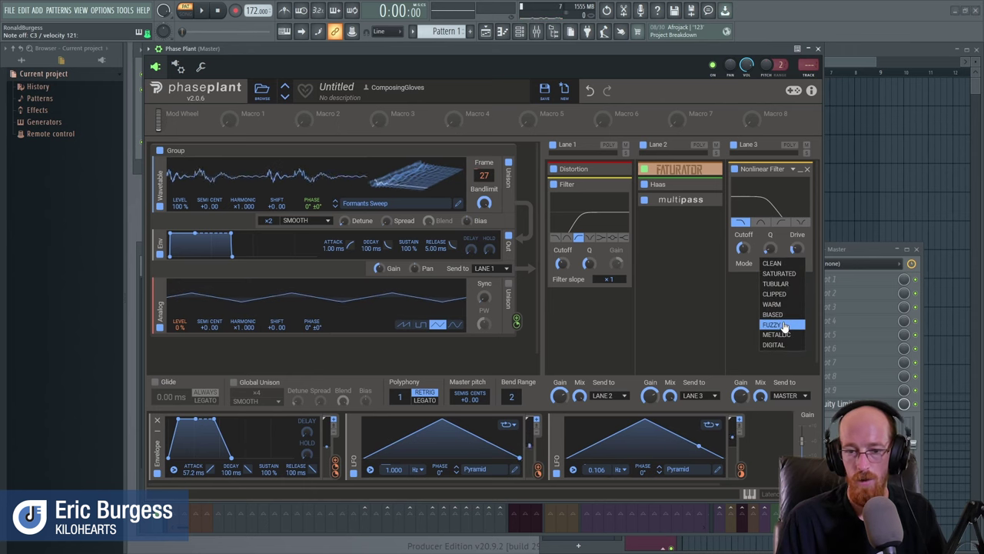
pyautogui.click(783, 326)
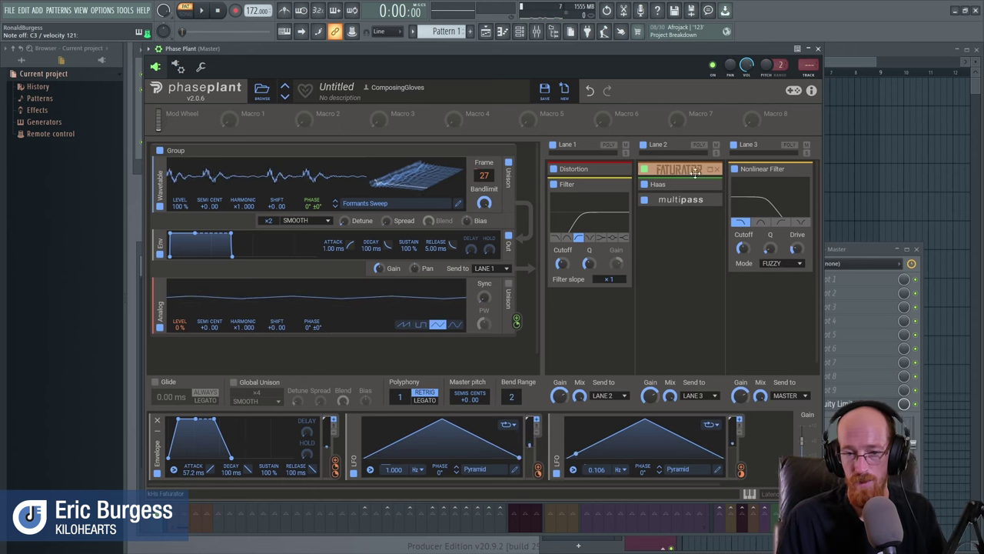
# Route the Envelope to the Nonlinear Filter's Cutoff and adjust the filter's Cutoff, Q and Drive.
pyautogui.moveTo(336, 462); pyautogui.dragTo(744, 252)
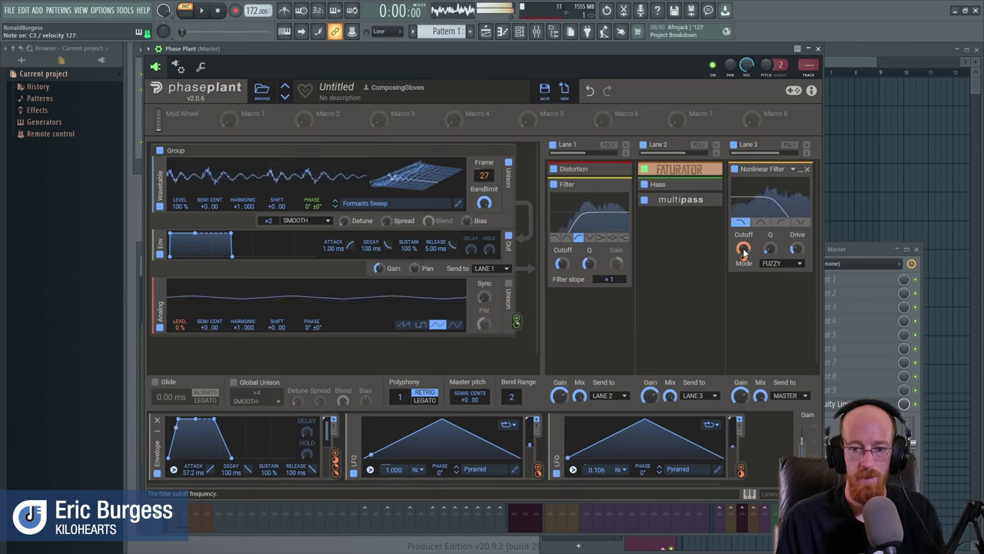
pyautogui.moveTo(770, 248); pyautogui.dragTo(755, 205)
pyautogui.moveTo(797, 247); pyautogui.dragTo(797, 238)
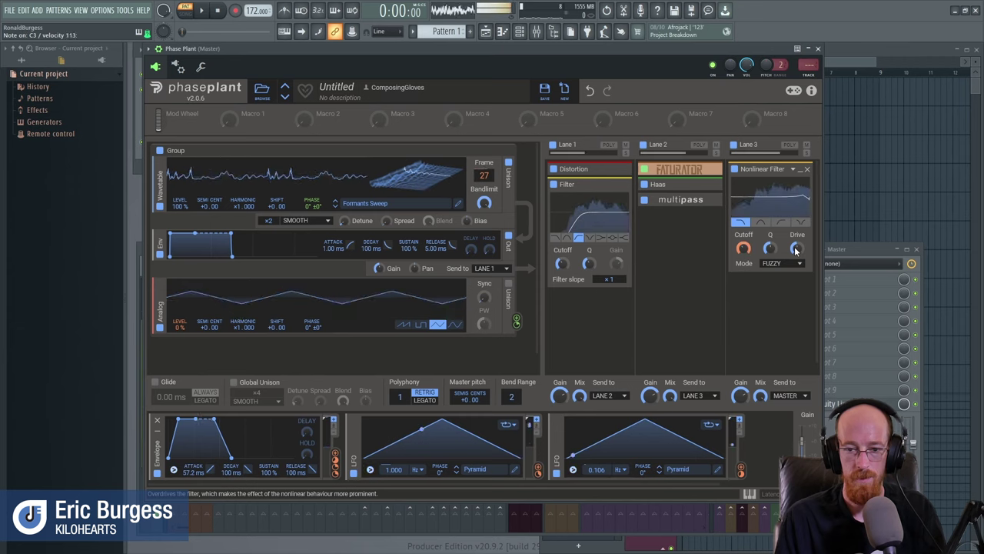
pyautogui.moveTo(741, 248); pyautogui.dragTo(741, 207)
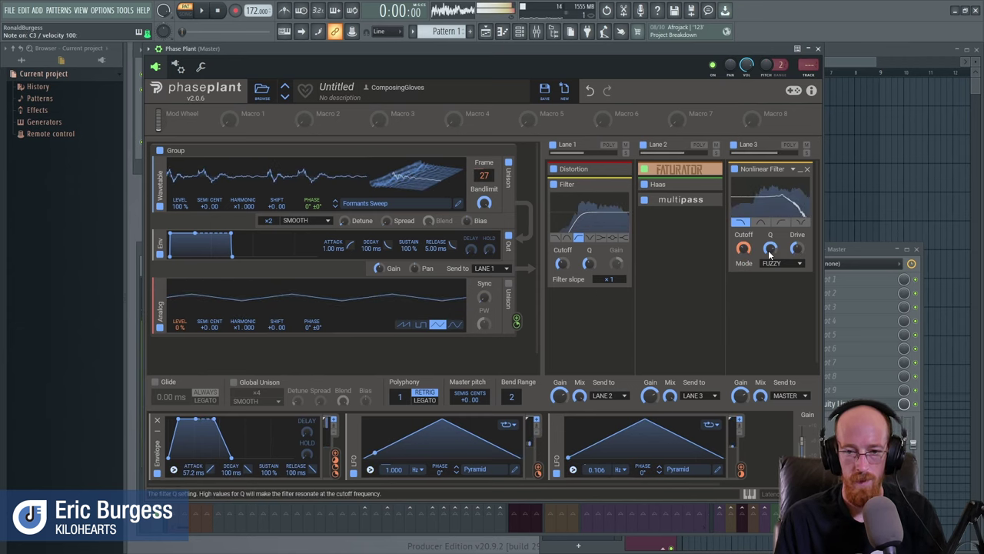
# Switch the Nonlinear Filter in Lane 3 to Saturated mode.
pyautogui.click(771, 264)
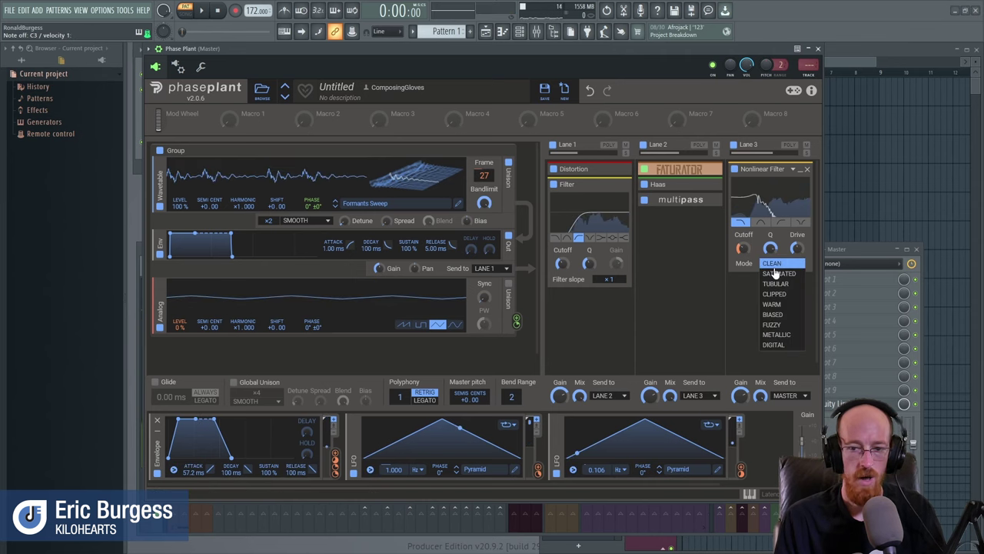
pyautogui.click(769, 274)
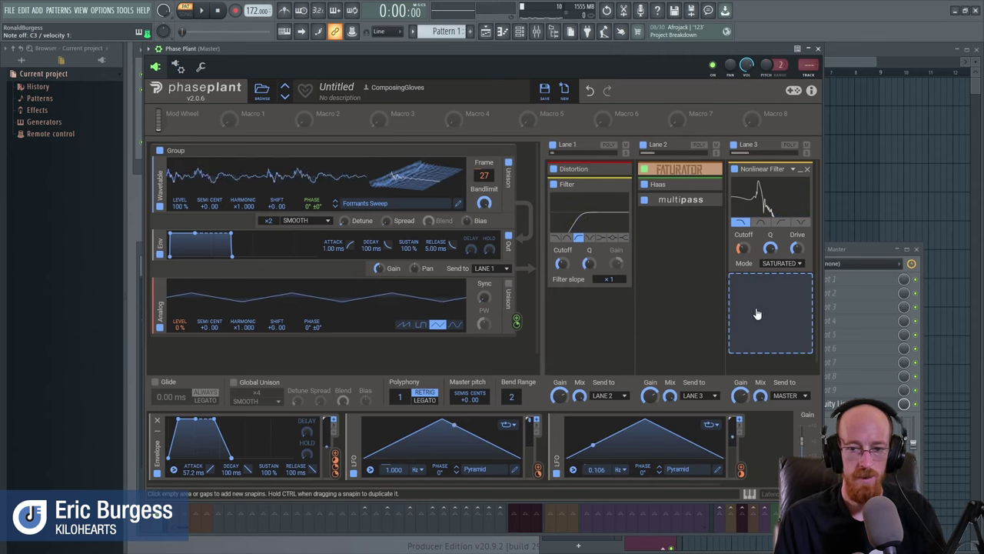
# Try the Nonlinear Filter's Tubular mode, switch it to Warm instead, and adjust the filter's Cutoff.
pyautogui.click(786, 264)
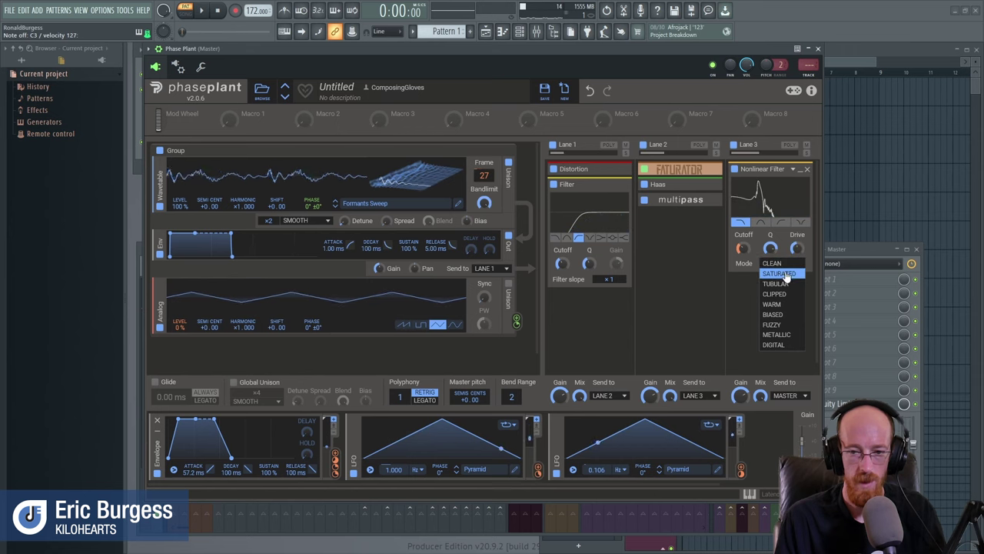
pyautogui.click(786, 283)
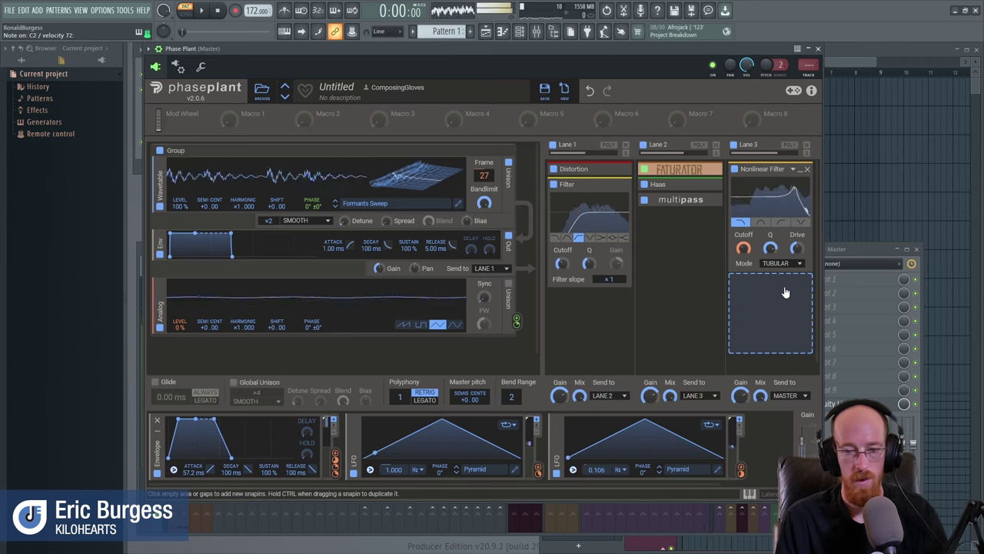
pyautogui.click(781, 263)
pyautogui.click(780, 302)
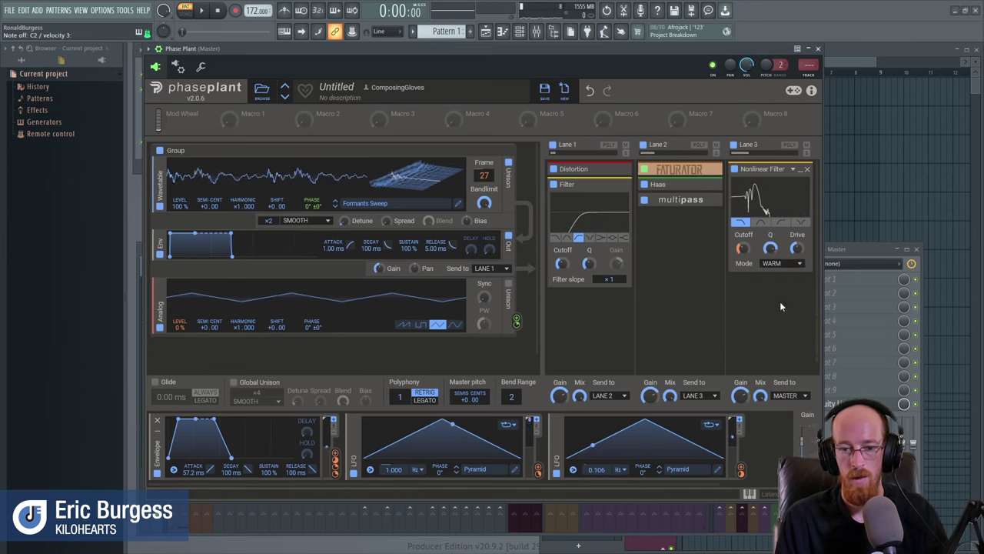
pyautogui.moveTo(743, 247); pyautogui.dragTo(752, 265)
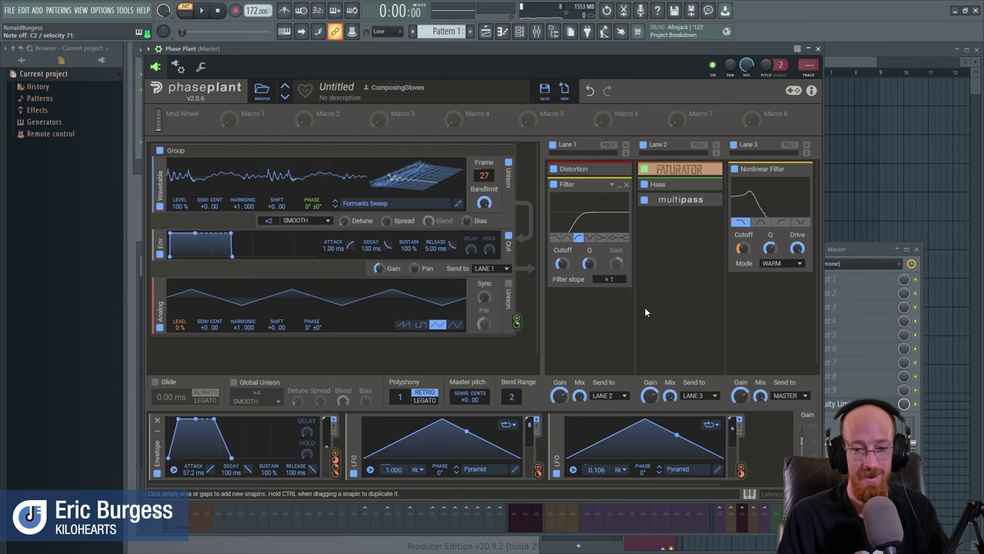
# Collapse both LFO modulators and save the patch to the User folder as Cool Imsta.
pyautogui.click(355, 433)
pyautogui.click(375, 425)
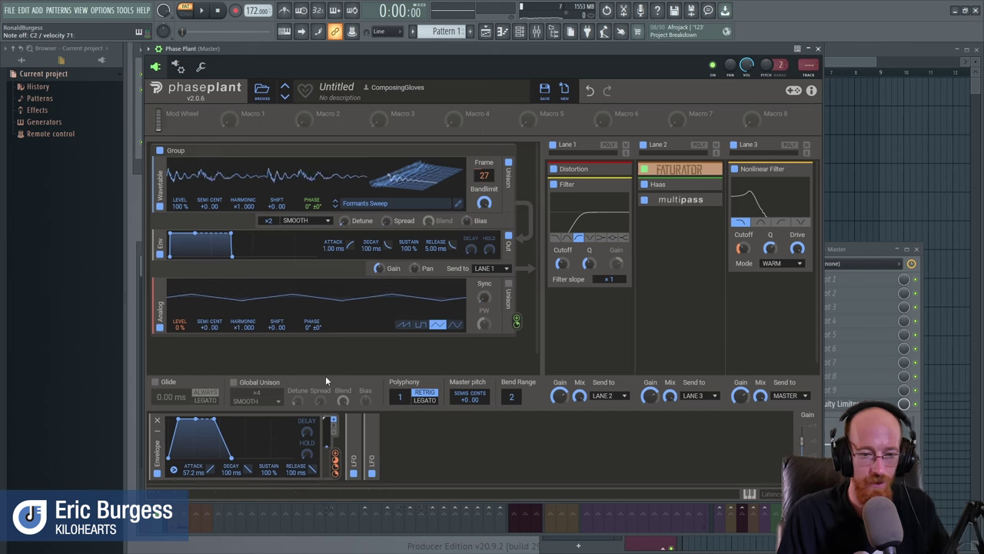
pyautogui.click(544, 90)
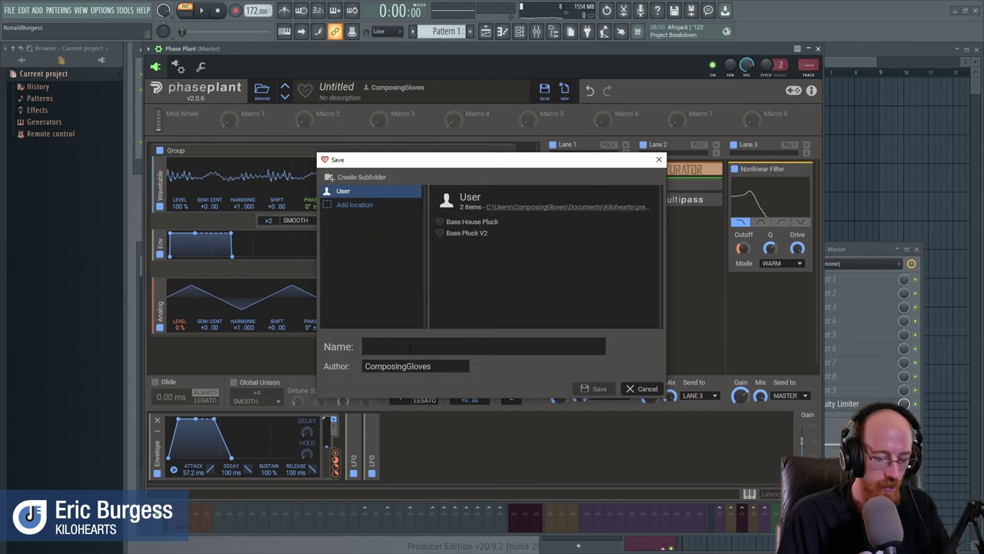
pyautogui.write('Cool Imsta')
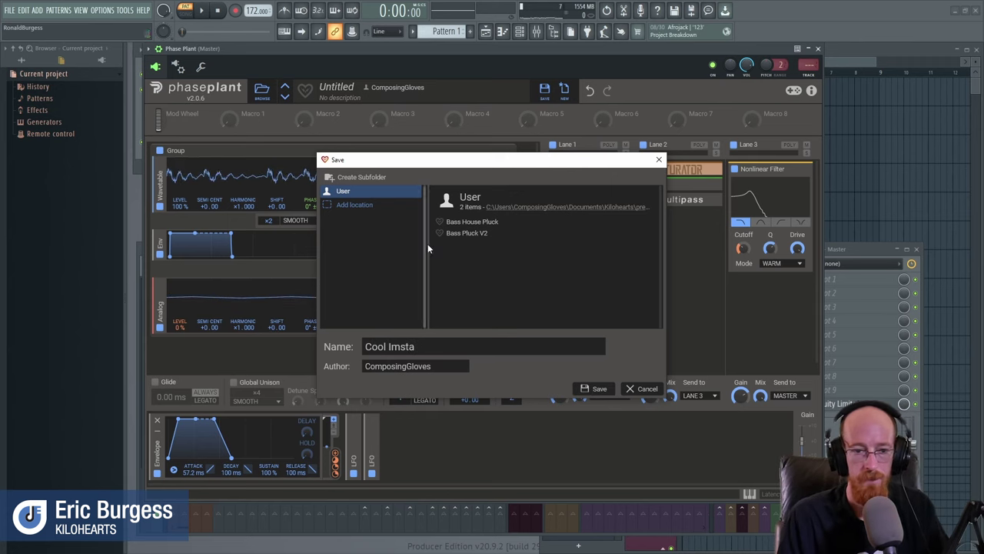
pyautogui.click(594, 388)
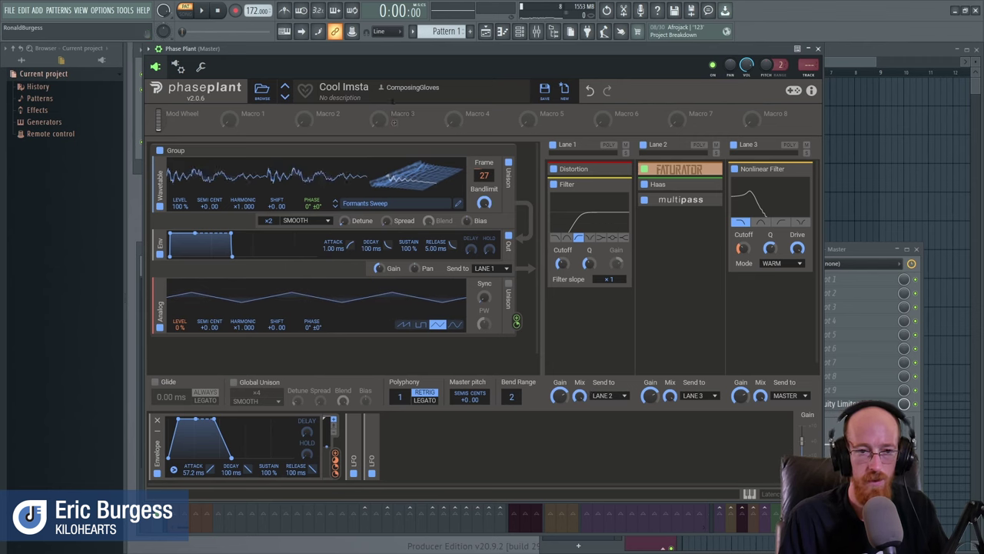
# Close the current synth window and add a second Phase Plant instance, found by searching for "phase".
pyautogui.click(808, 49)
pyautogui.click(208, 141)
pyautogui.click(208, 141)
pyautogui.click(209, 166)
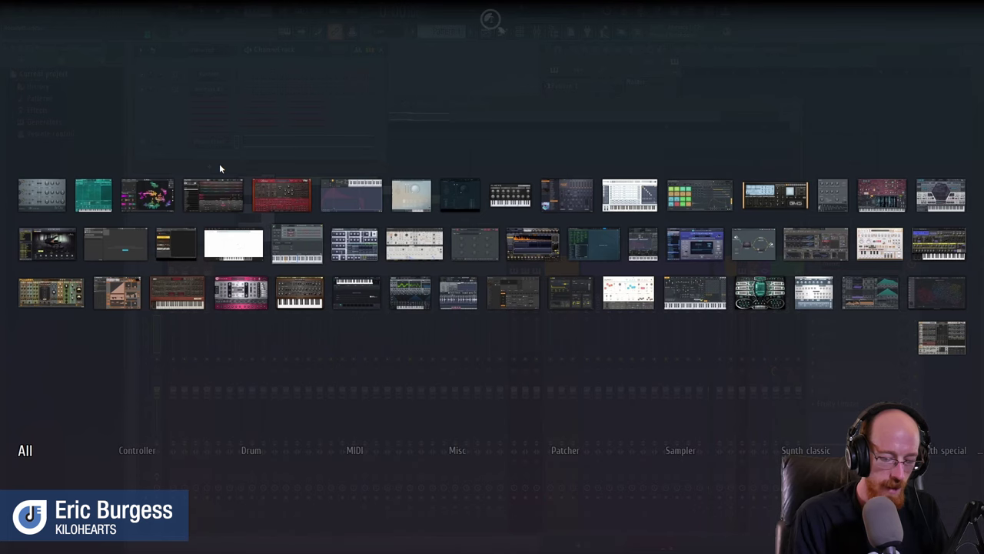
pyautogui.write('phase')
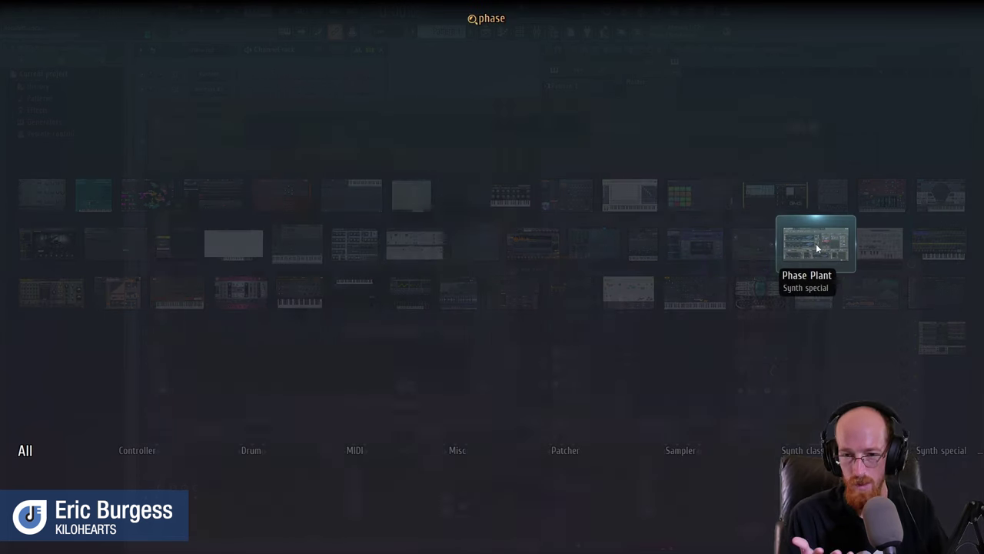
pyautogui.click(816, 243)
pyautogui.moveTo(627, 113); pyautogui.dragTo(627, 94)
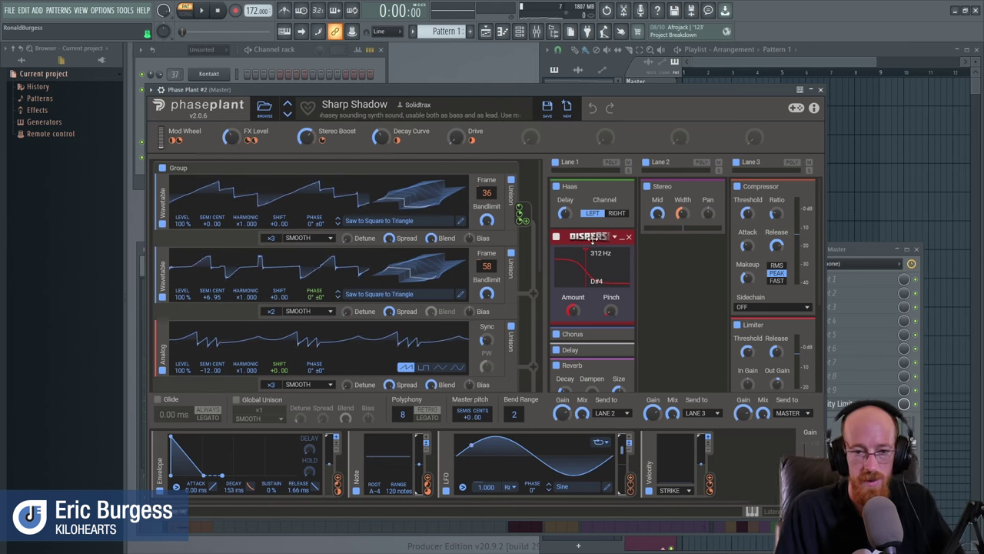
# Reset the second Phase Plant instance to a blank preset and add an Analog generator.
pyautogui.moveTo(539, 239)
pyautogui.mouseDown()
pyautogui.moveTo(530, 383)
pyautogui.moveTo(540, 231)
pyautogui.mouseUp()
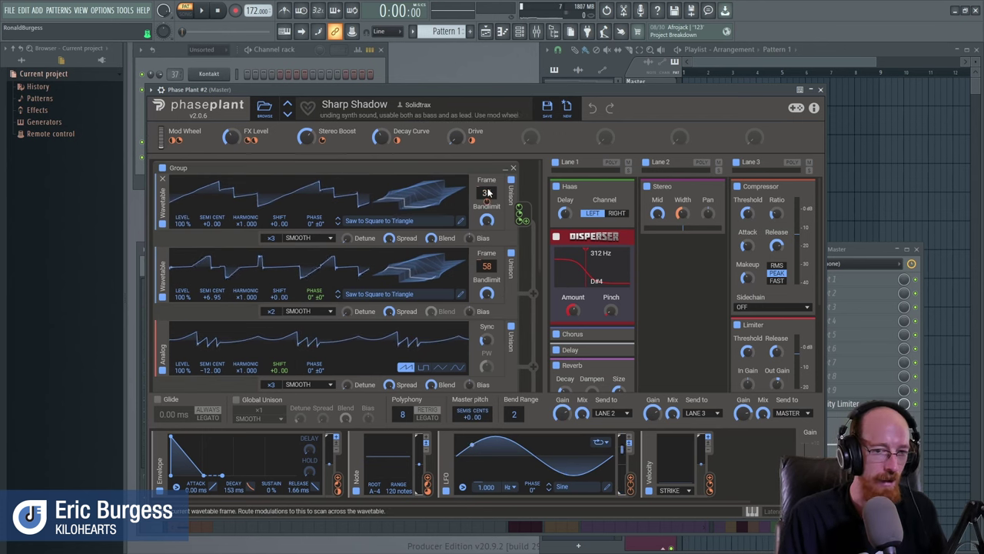
pyautogui.click(567, 106)
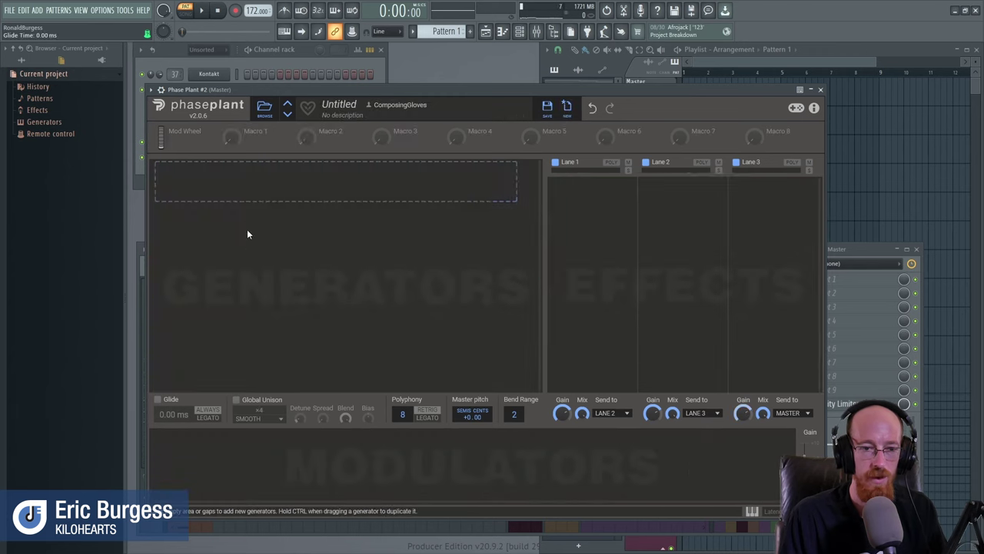
pyautogui.click(284, 192)
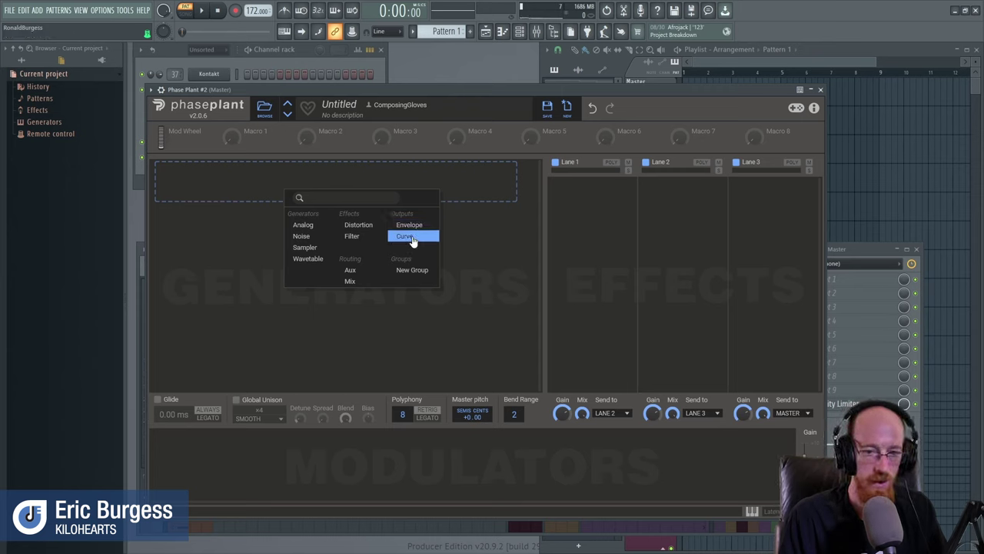
pyautogui.click(303, 225)
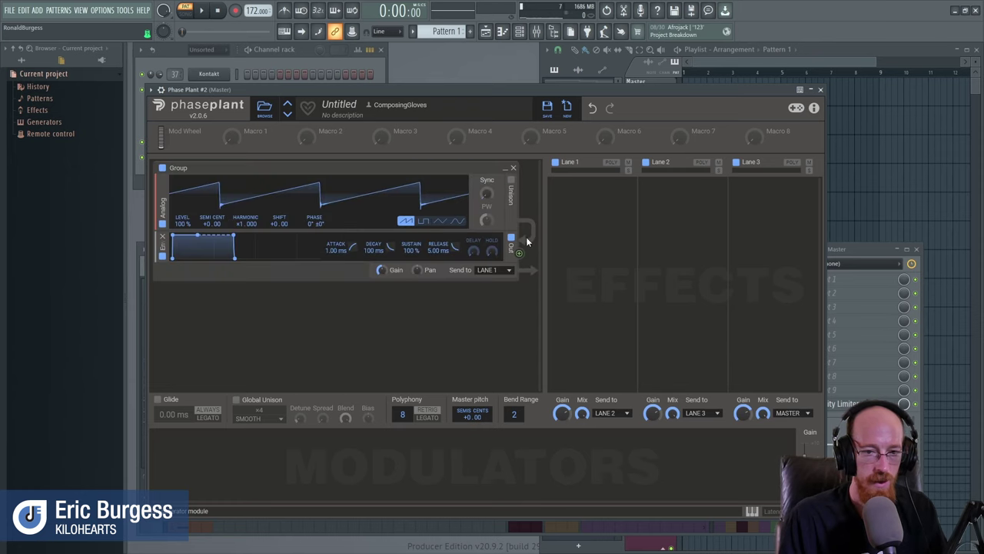
# Add a Noise generator in its own group and send that group's output to Lane 3.
pyautogui.click(217, 320)
pyautogui.click(233, 360)
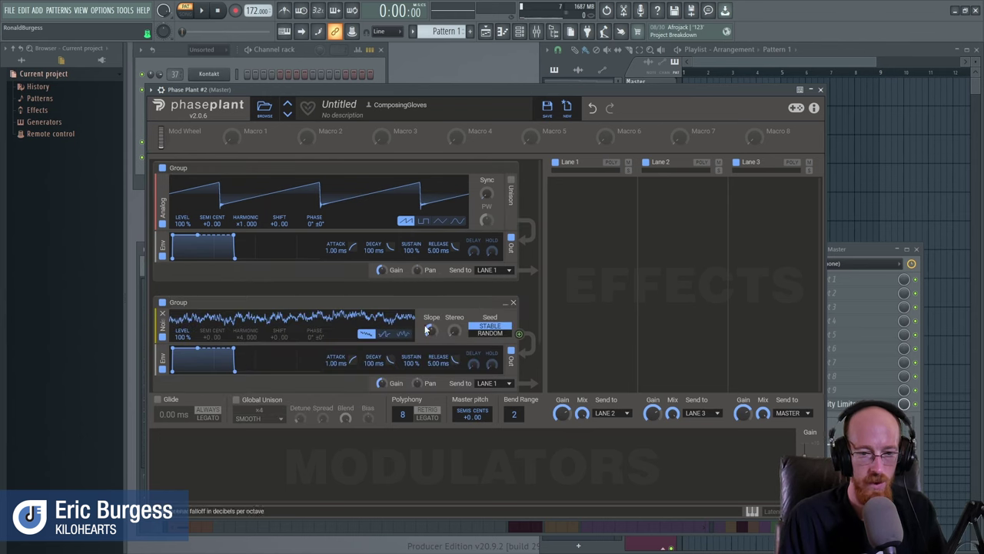
pyautogui.moveTo(542, 259)
pyautogui.mouseDown()
pyautogui.moveTo(540, 290)
pyautogui.moveTo(543, 266)
pyautogui.mouseUp()
pyautogui.click(496, 373)
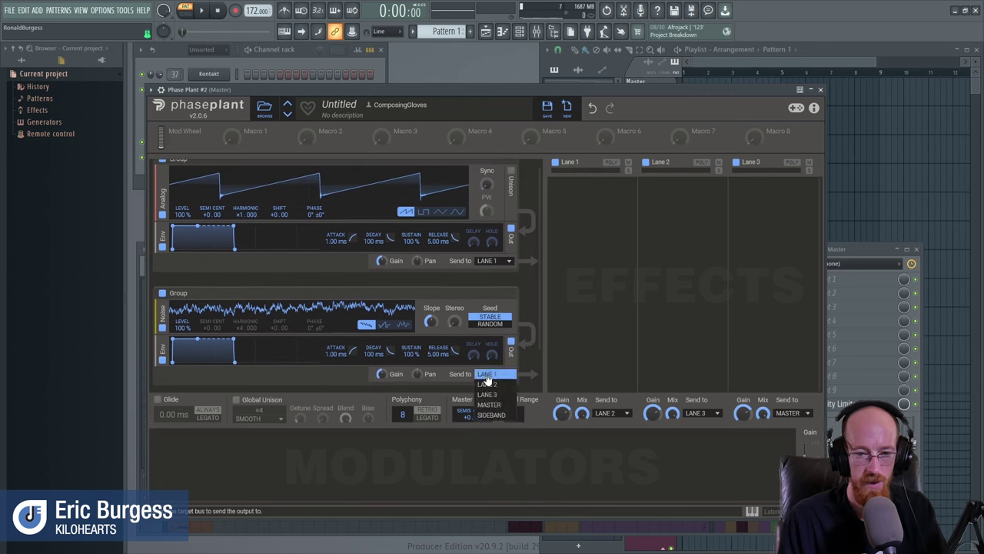
pyautogui.click(512, 399)
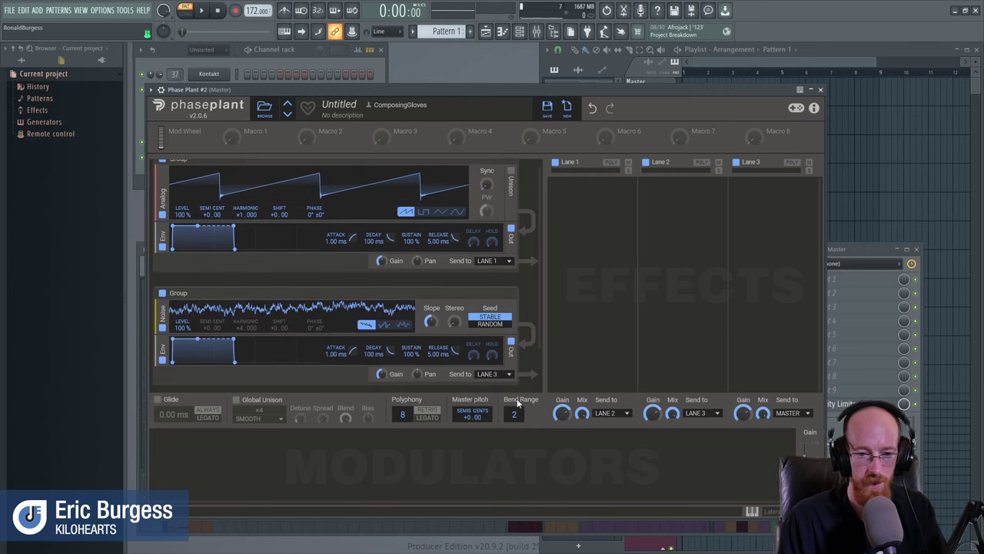
# Add a Reverb effect to Lane 3.
pyautogui.click(761, 209)
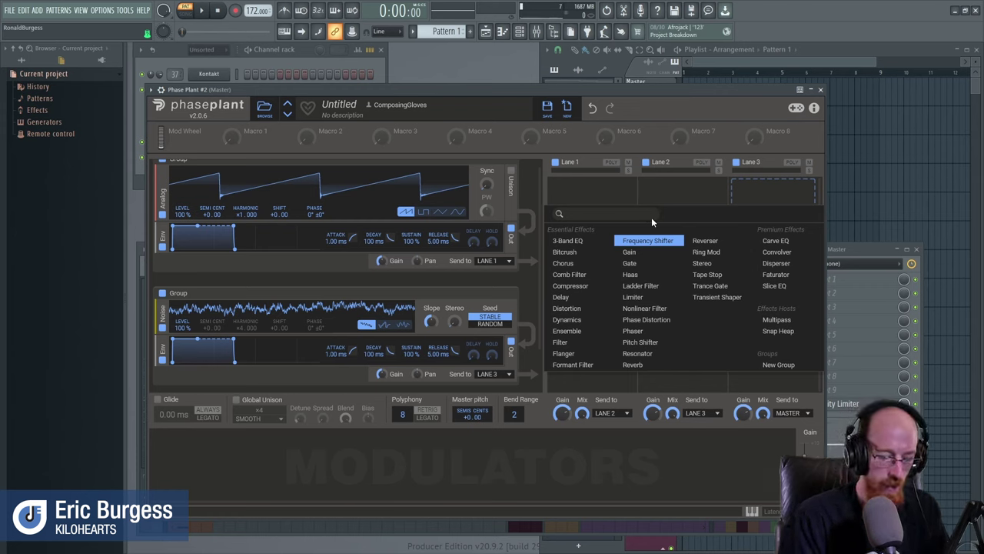
pyautogui.write('re')
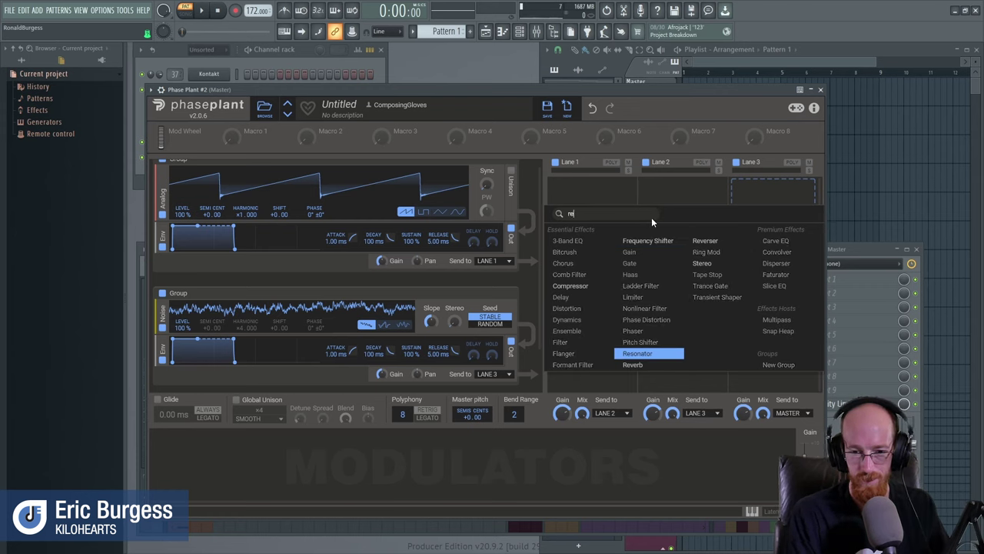
pyautogui.press('Down')
pyautogui.press('Return')
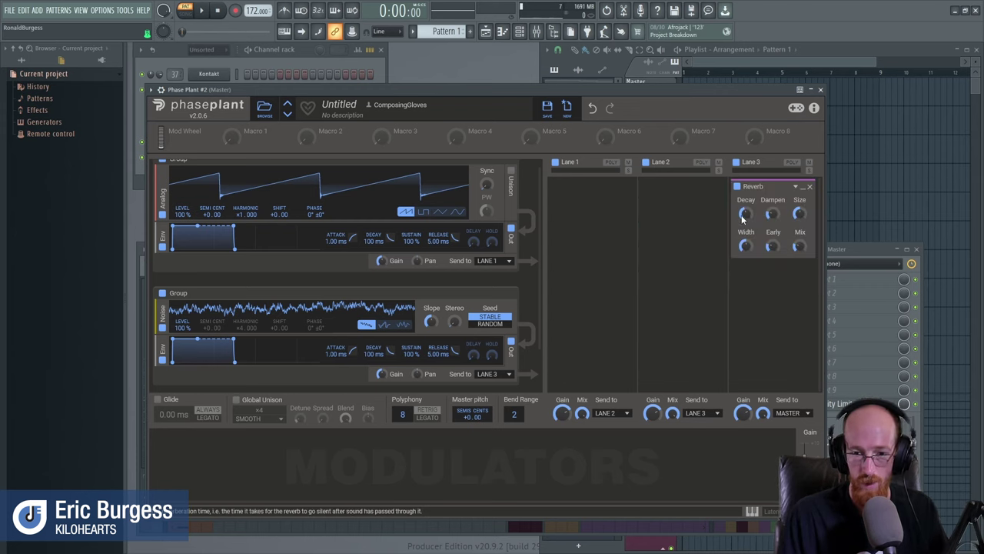
pyautogui.moveTo(745, 213)
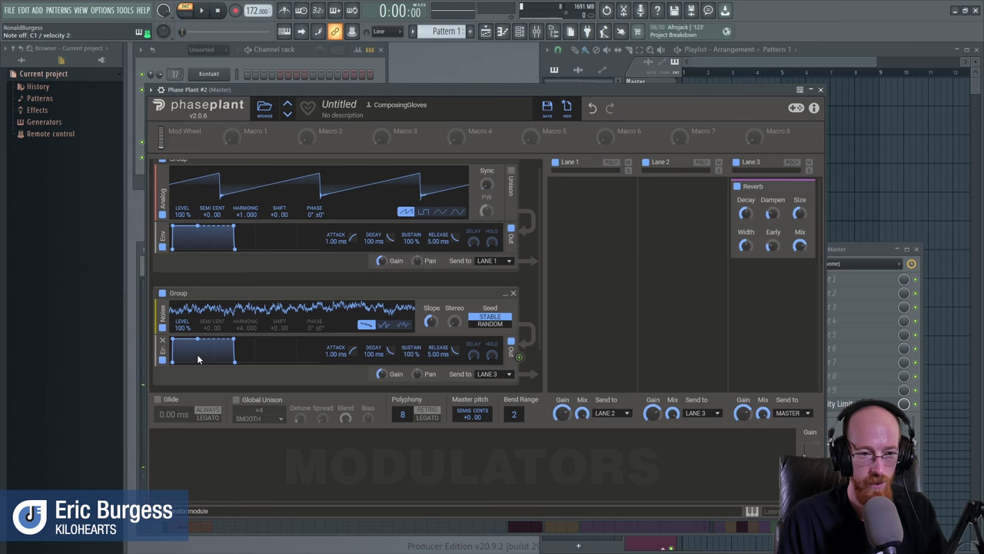
# Add a Filter to the Noise group and move it between the Noise generator and its output envelope.
pyautogui.scroll(-1, 320, 315)
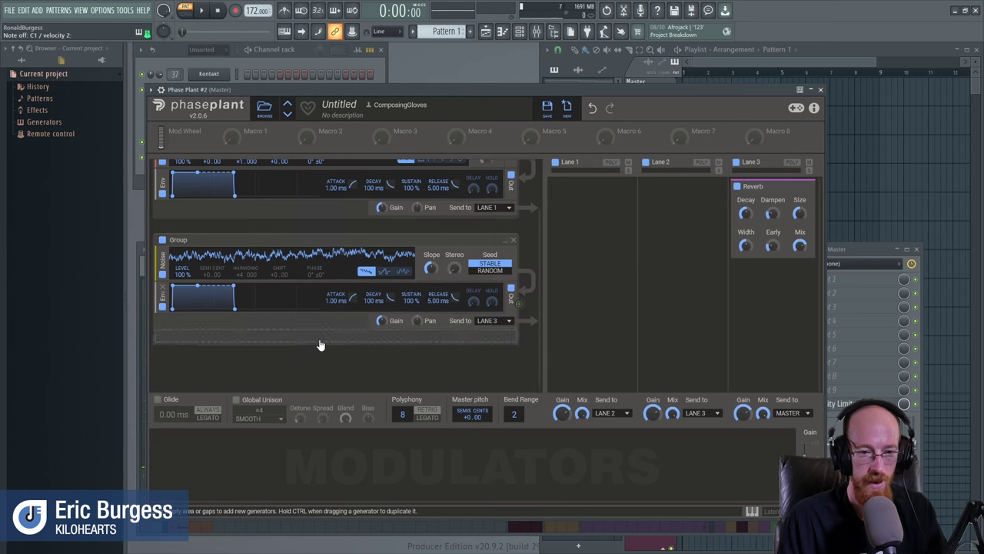
pyautogui.click(322, 338)
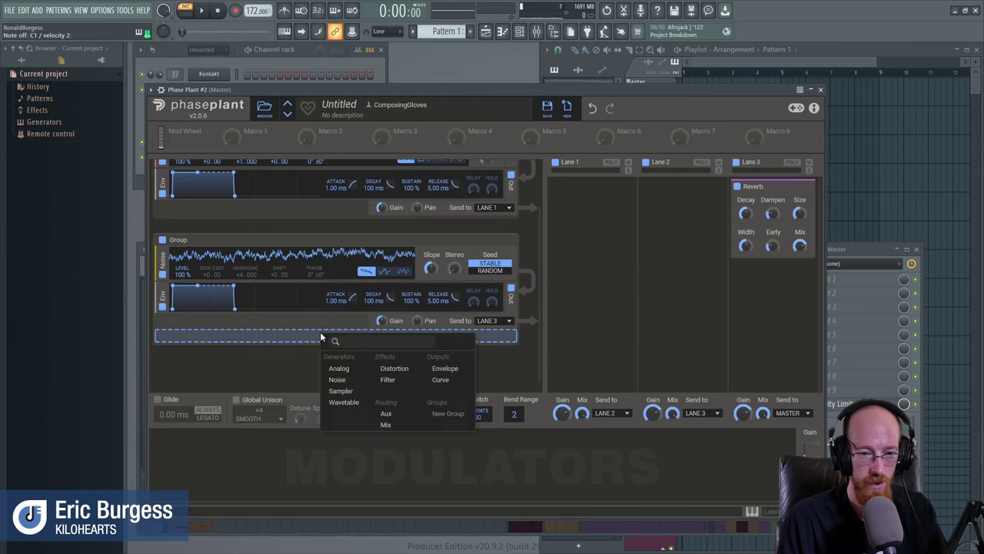
pyautogui.click(387, 379)
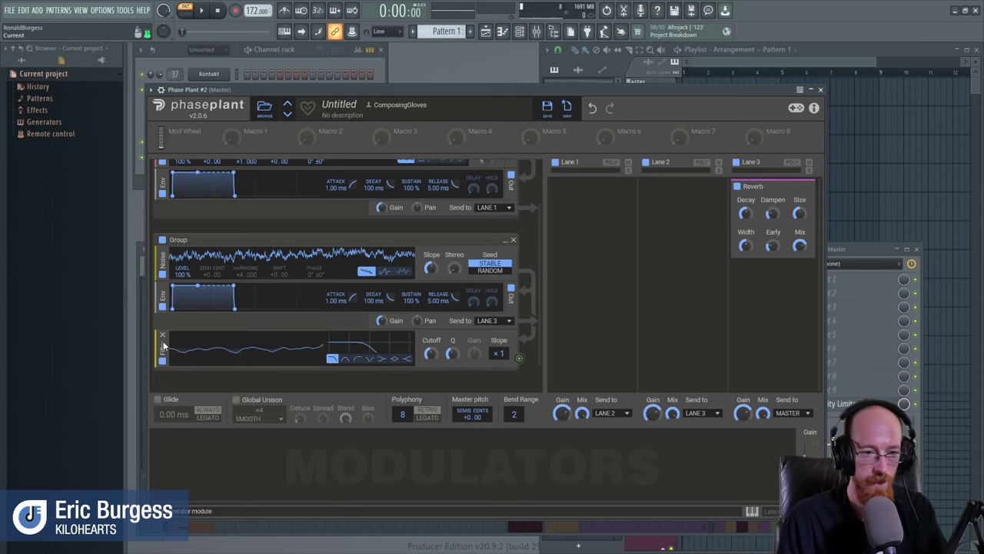
pyautogui.moveTo(160, 347); pyautogui.dragTo(160, 300)
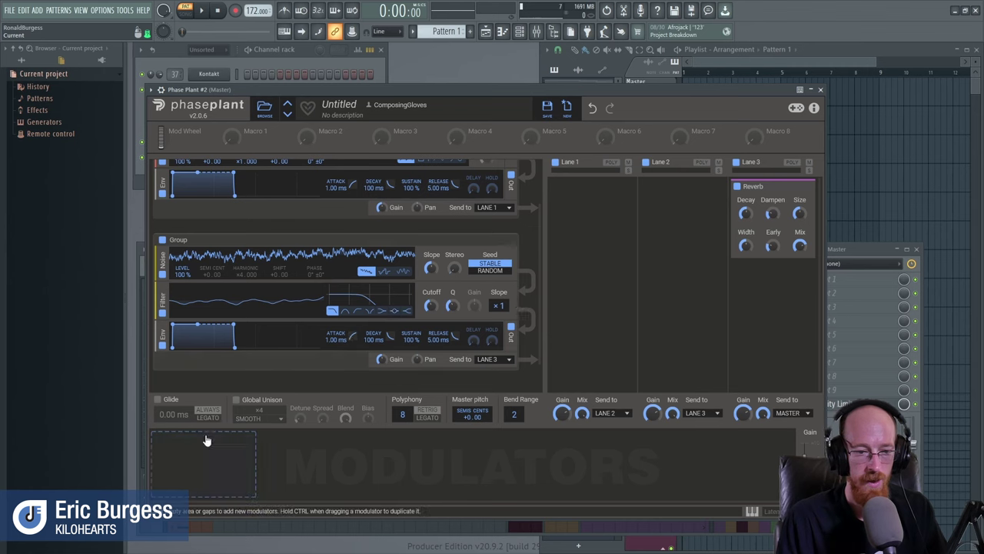
# Add an Envelope modulator, route it to the Noise group Filter's Cutoff and lengthen its attack to 482 ms.
pyautogui.click(160, 468)
pyautogui.click(179, 406)
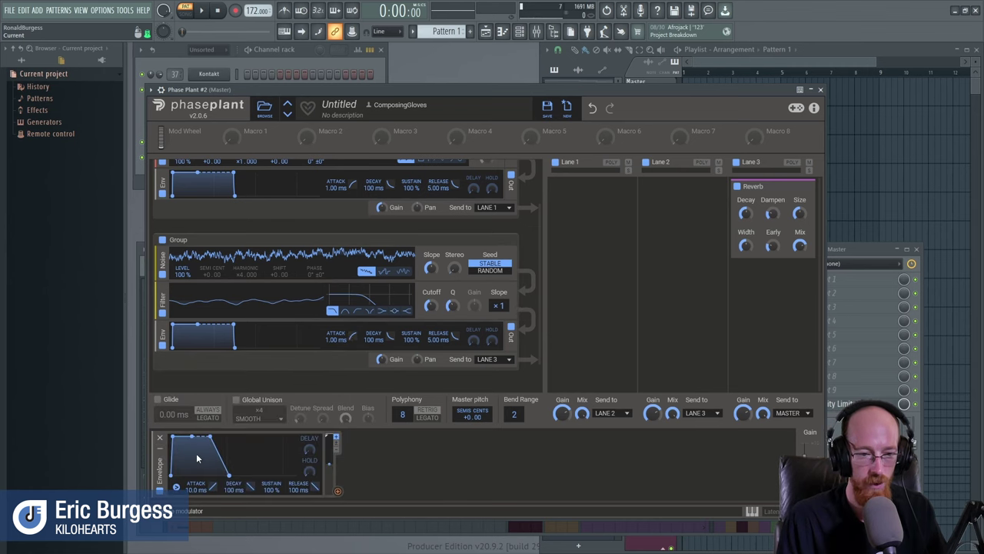
pyautogui.moveTo(201, 487); pyautogui.dragTo(202, 475)
pyautogui.moveTo(338, 491); pyautogui.dragTo(338, 494)
pyautogui.moveTo(429, 277); pyautogui.dragTo(433, 307)
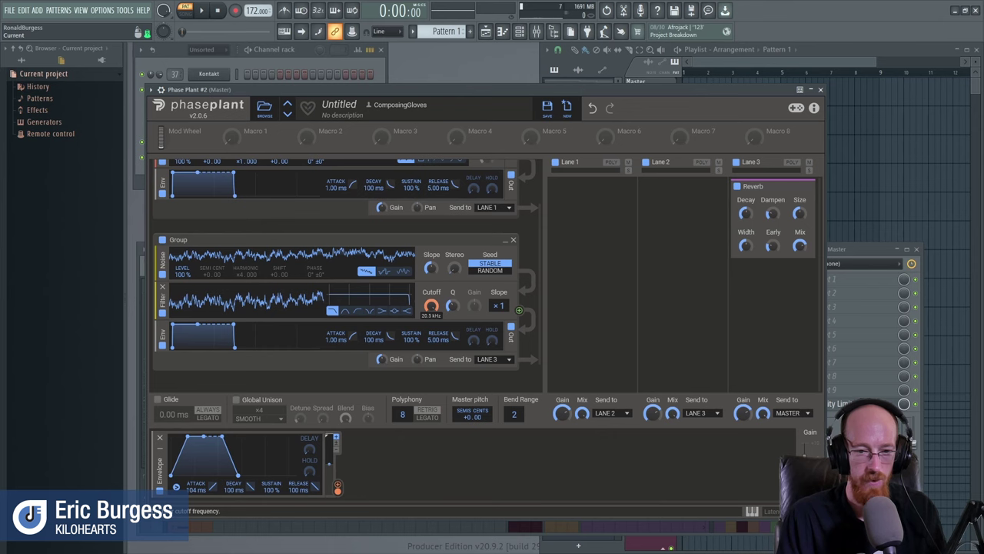
pyautogui.moveTo(431, 313)
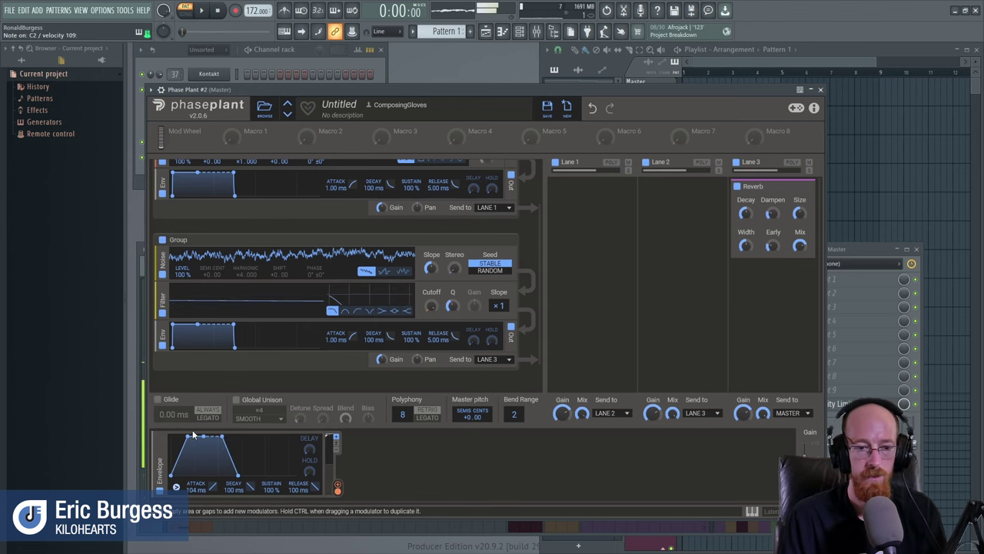
pyautogui.moveTo(199, 436); pyautogui.dragTo(215, 436)
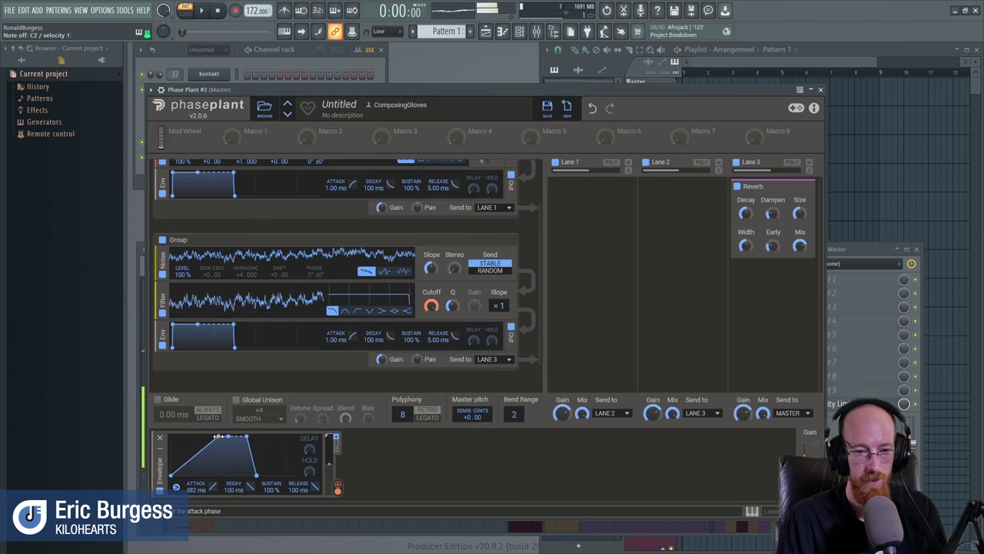
# Change the Analog generator's waveform to a sine.
pyautogui.moveTo(542, 265); pyautogui.dragTo(541, 240)
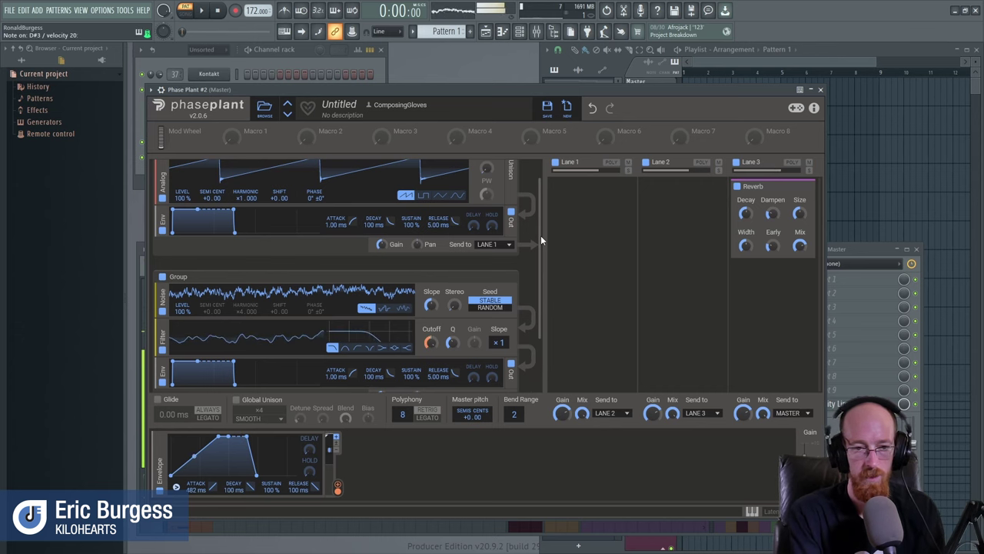
pyautogui.moveTo(545, 227); pyautogui.dragTo(466, 182)
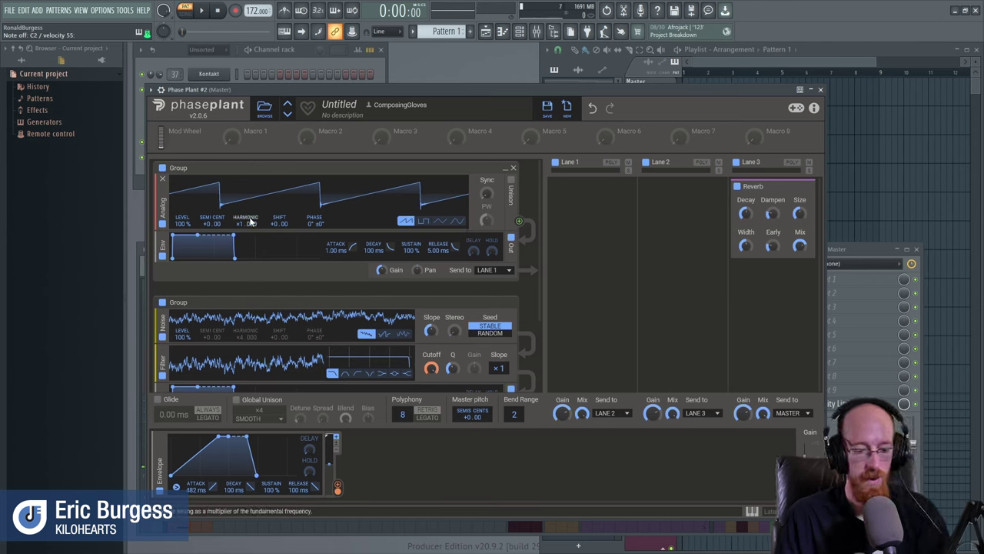
pyautogui.click(457, 222)
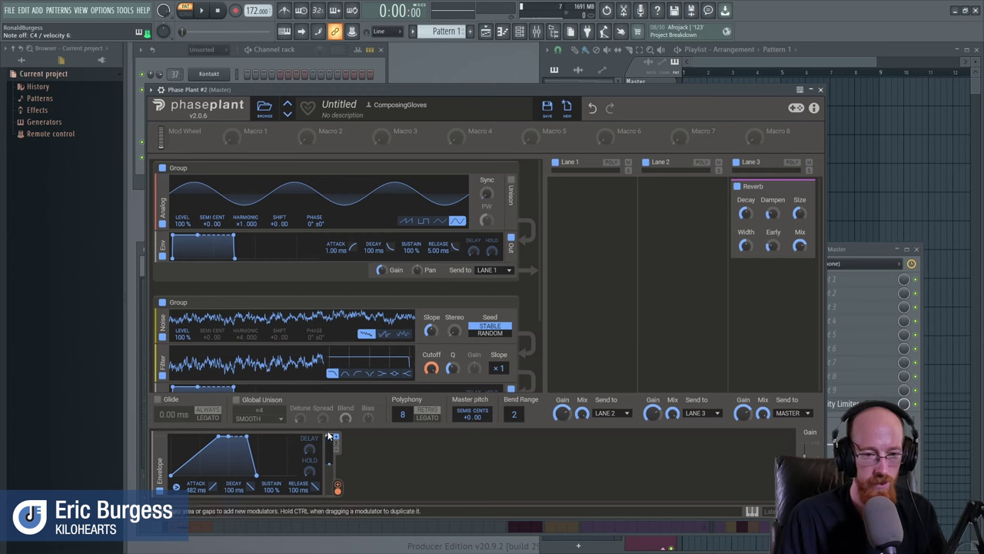
# Add a second Envelope modulator and set its attack to 54.5 ms.
pyautogui.click(368, 459)
pyautogui.click(391, 408)
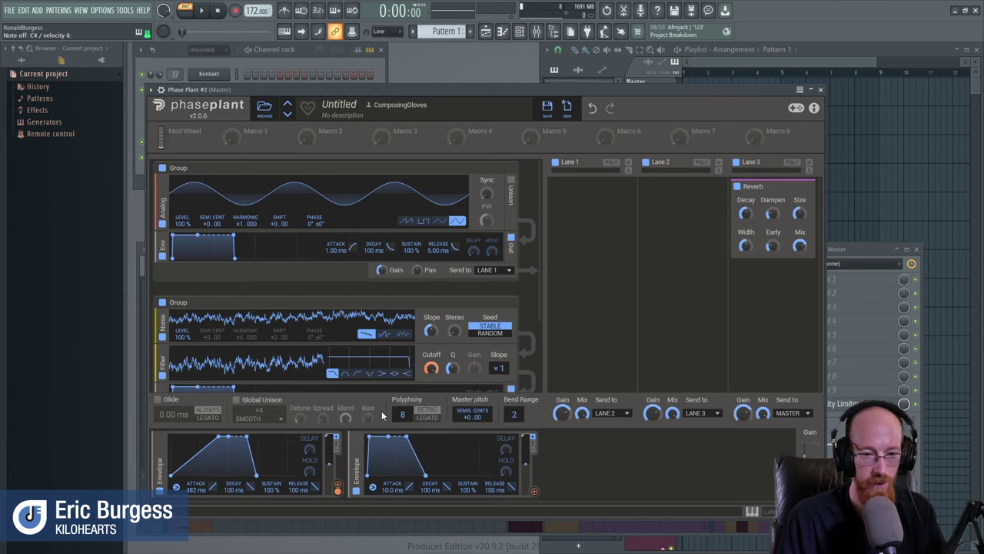
pyautogui.moveTo(407, 486); pyautogui.dragTo(407, 476)
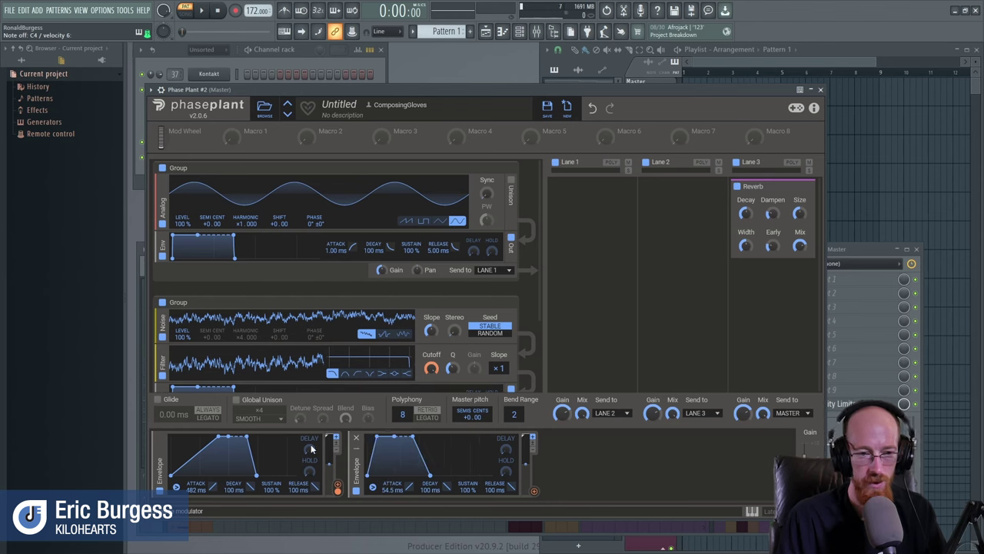
# Set the Noise generator's Level to 0 % and route the second Envelope modulator to that Level.
pyautogui.rightClick(182, 342)
pyautogui.write('0')
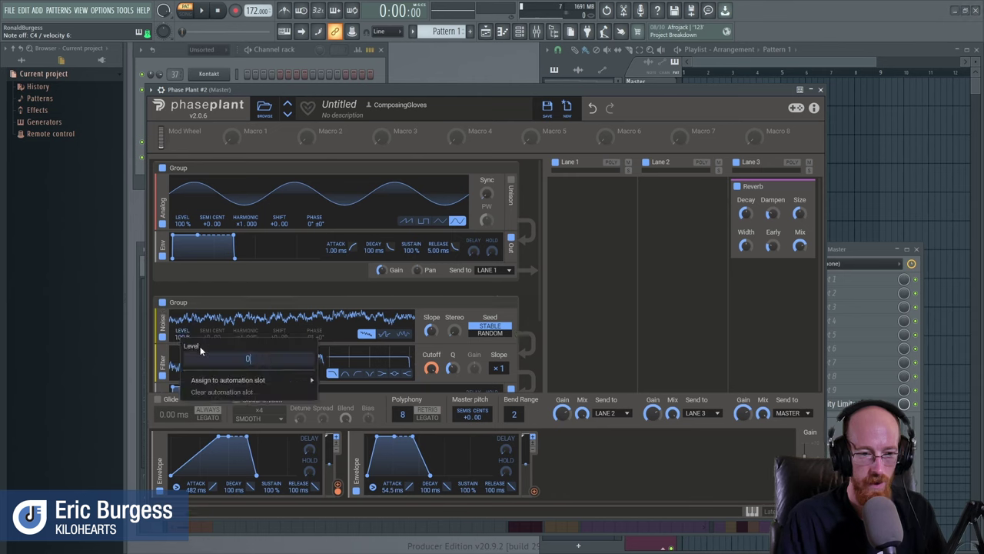
pyautogui.press('Return')
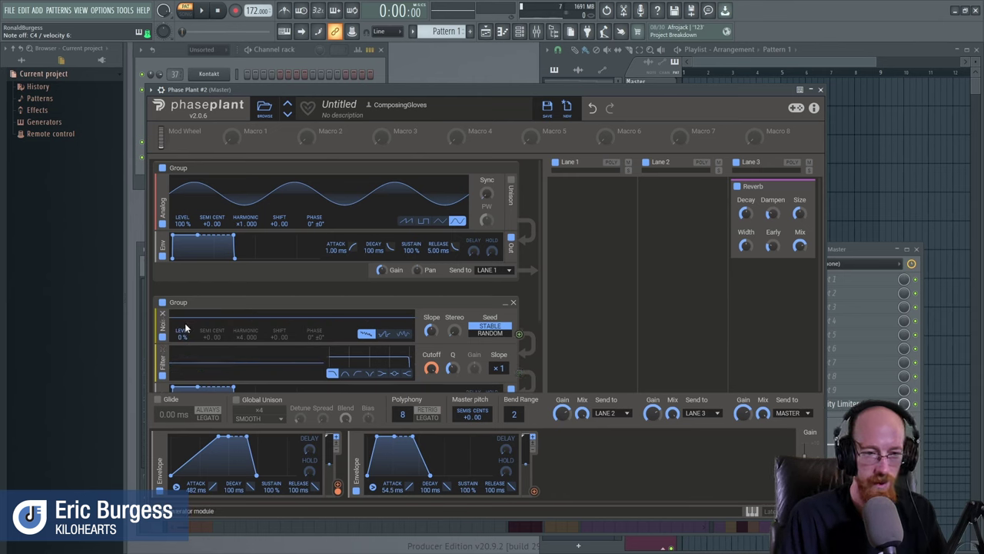
pyautogui.scroll(-1, 265, 304)
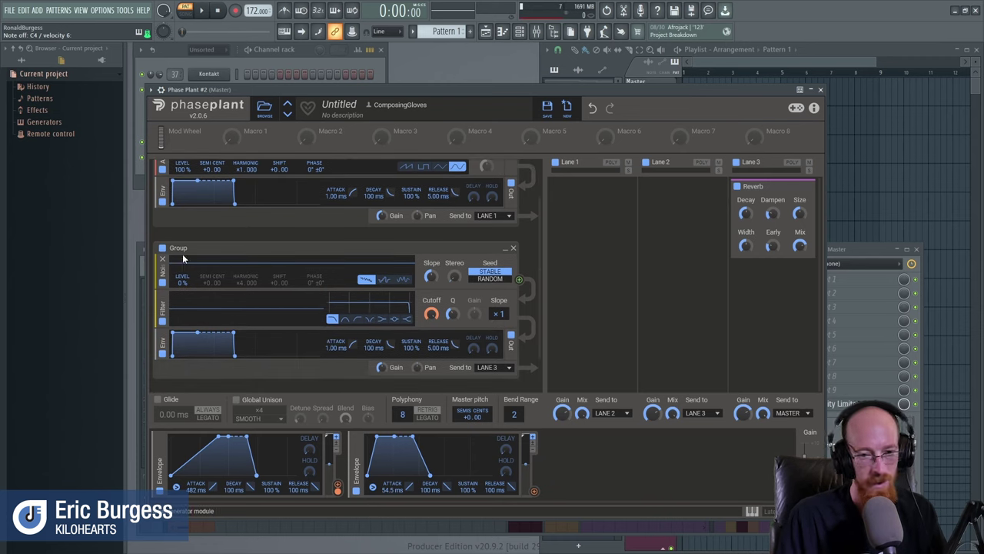
pyautogui.moveTo(535, 491)
pyautogui.mouseDown()
pyautogui.moveTo(551, 504)
pyautogui.moveTo(561, 491)
pyautogui.moveTo(533, 498)
pyautogui.mouseUp()
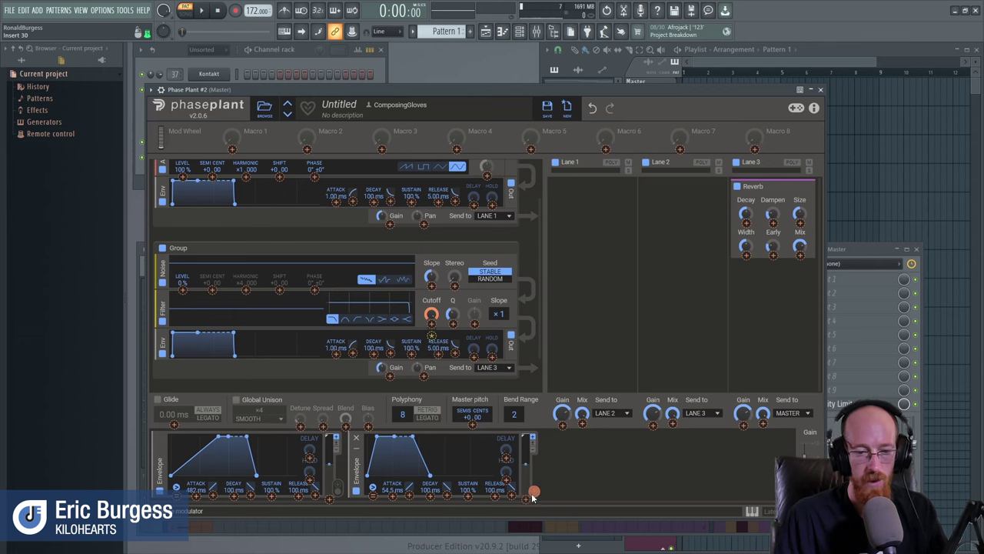
pyautogui.moveTo(98, 273)
pyautogui.mouseDown()
pyautogui.moveTo(177, 277)
pyautogui.moveTo(182, 289)
pyautogui.mouseUp()
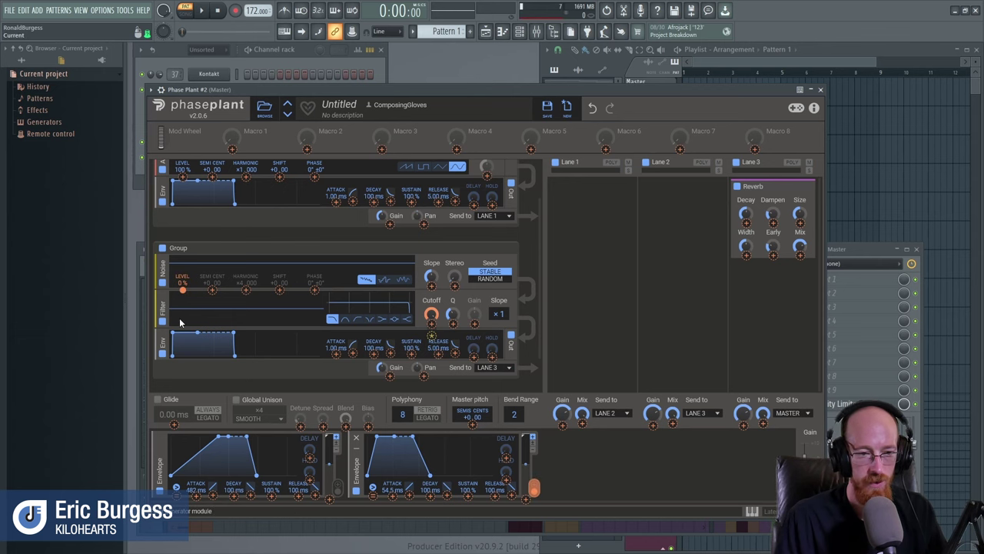
# Shape the second Envelope with 0 % sustain, 176 ms decay and 9.50 ms attack, and adjust its modulation depth on the Noise Level.
pyautogui.moveTo(460, 492); pyautogui.dragTo(462, 516)
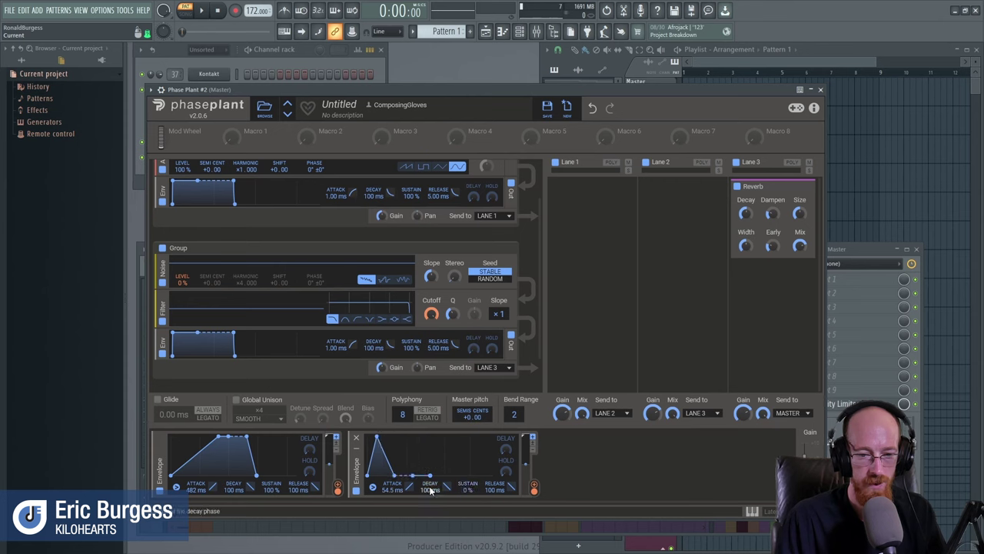
pyautogui.moveTo(429, 487); pyautogui.dragTo(429, 480)
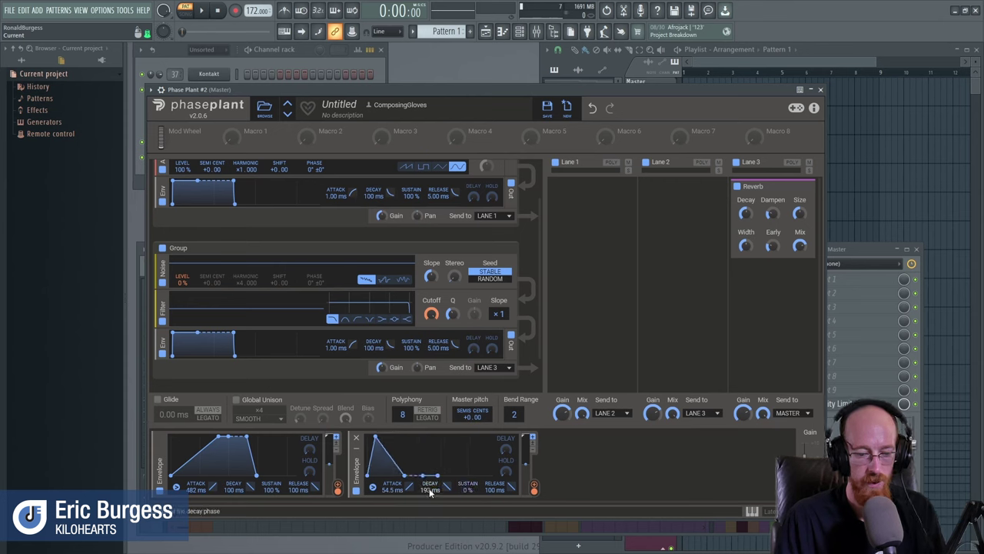
pyautogui.moveTo(533, 487); pyautogui.dragTo(185, 292)
pyautogui.moveTo(407, 486); pyautogui.dragTo(407, 501)
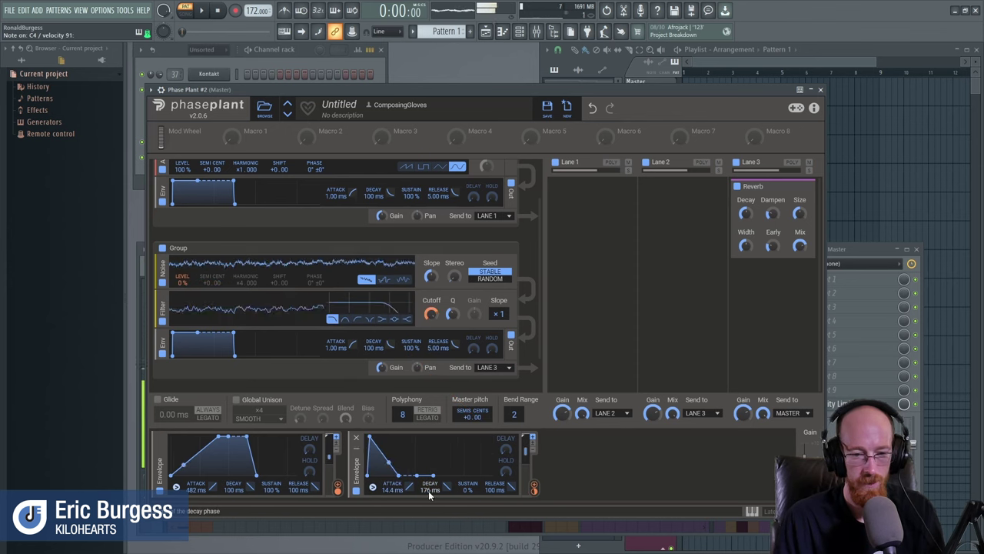
pyautogui.moveTo(533, 488); pyautogui.dragTo(181, 290)
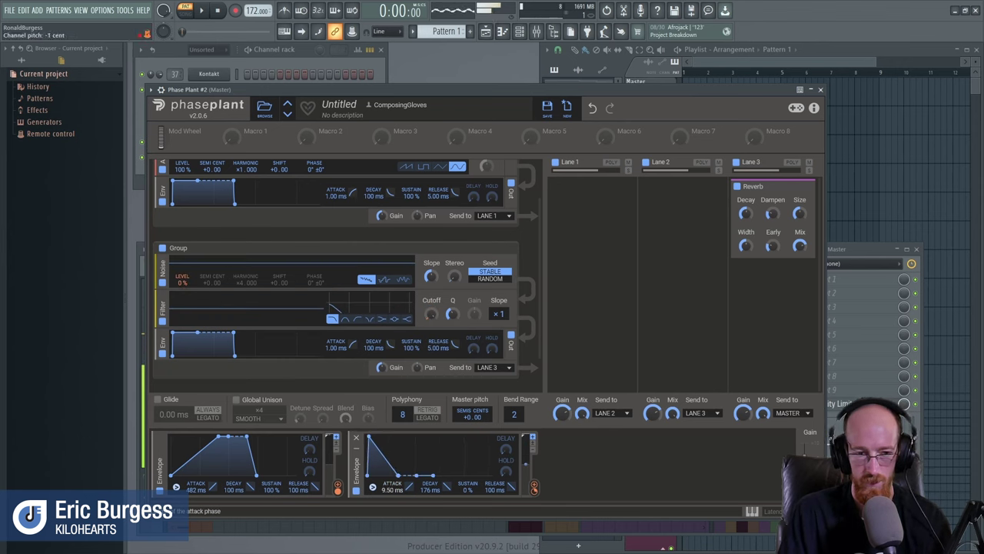
# Set the second Envelope's decay to 143 ms and raise its sustain to 27 %.
pyautogui.moveTo(428, 490); pyautogui.dragTo(428, 507)
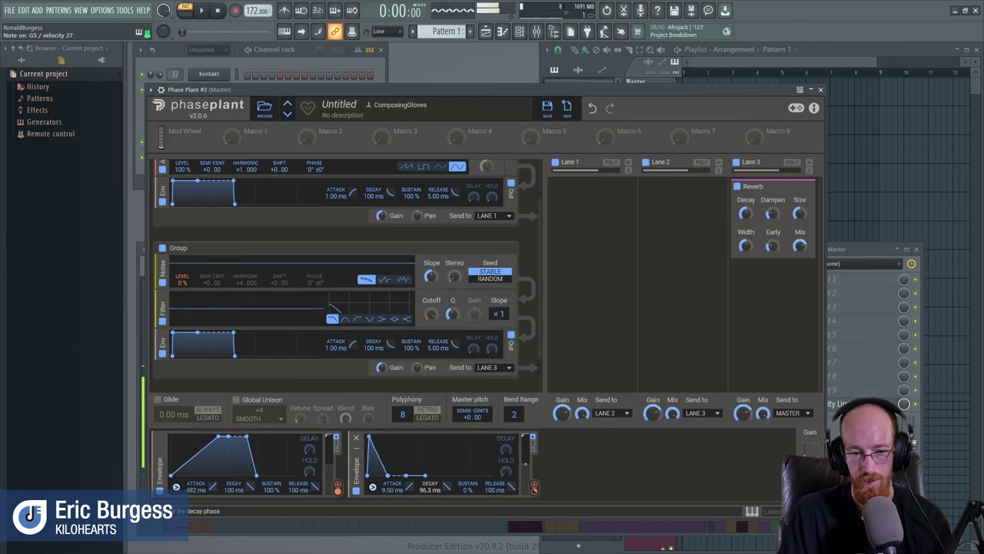
pyautogui.scroll(5, 427, 490)
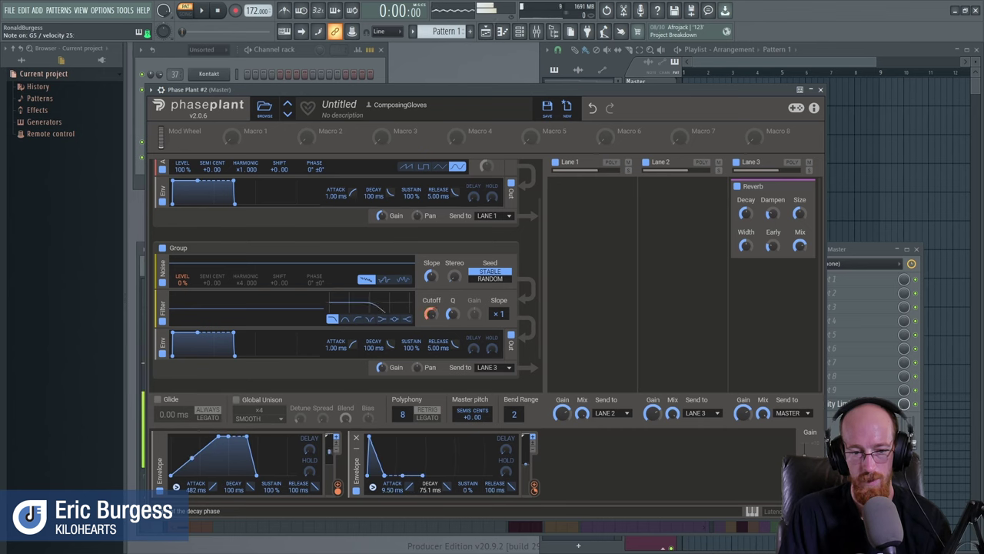
pyautogui.scroll(-1, 427, 491)
pyautogui.scroll(1, 453, 486)
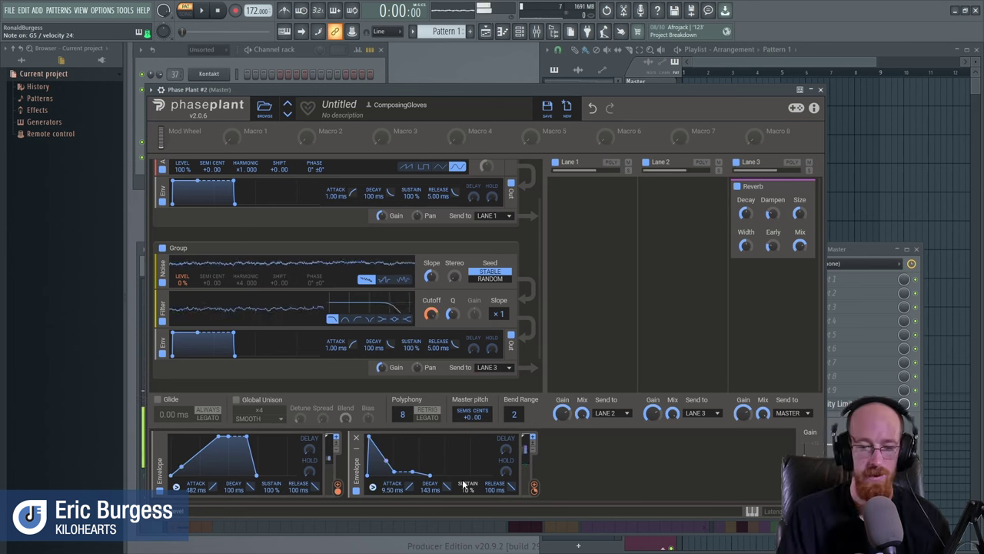
pyautogui.moveTo(413, 471); pyautogui.dragTo(413, 466)
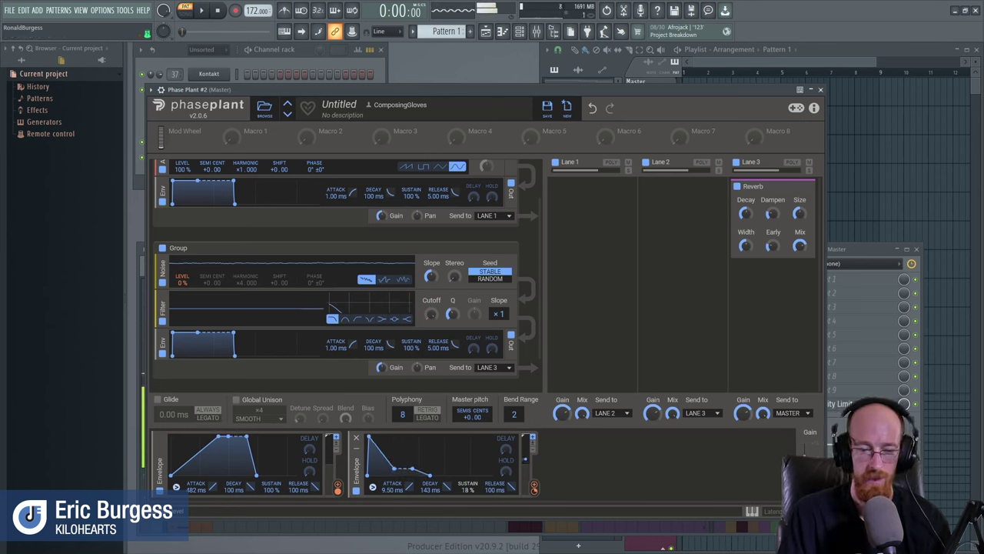
pyautogui.moveTo(466, 488); pyautogui.dragTo(467, 485)
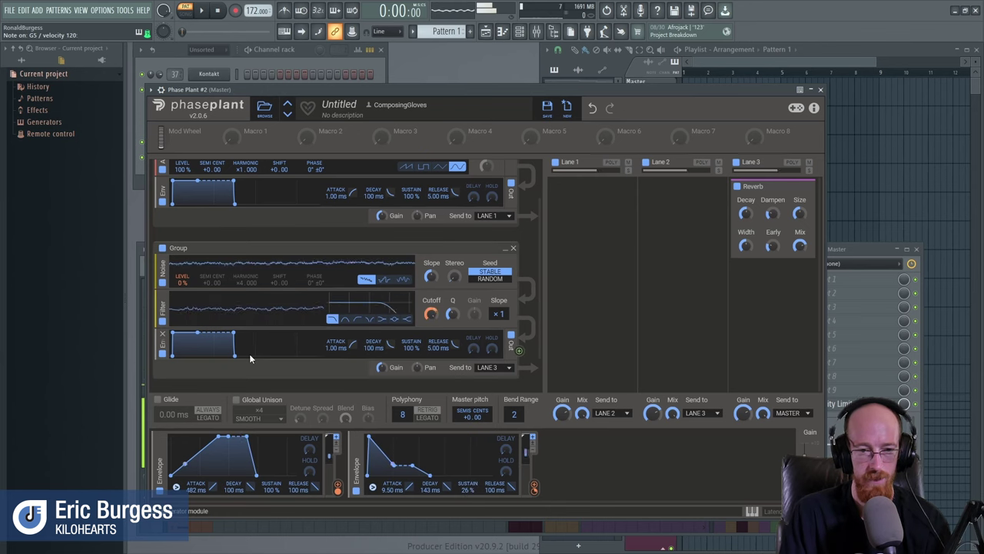
pyautogui.moveTo(466, 489); pyautogui.dragTo(465, 480)
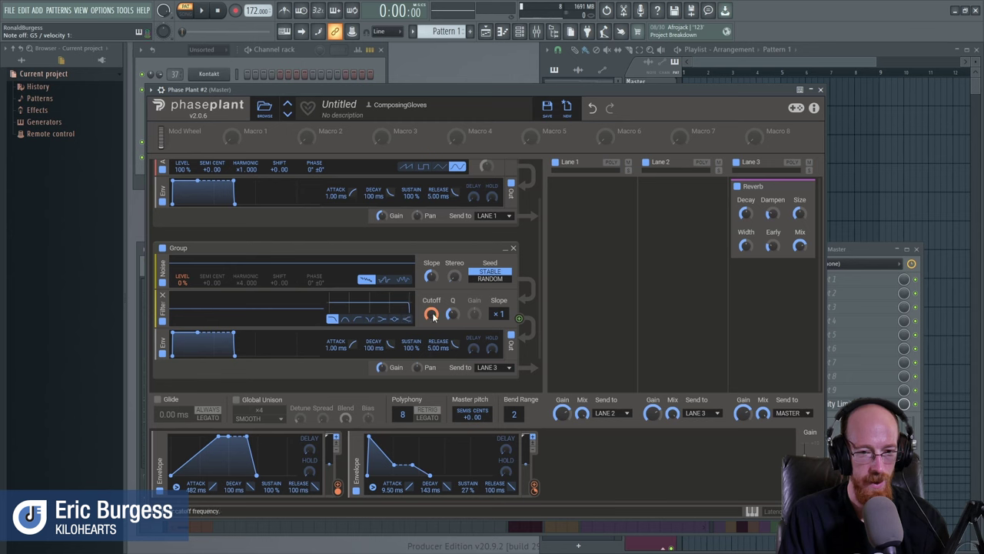
# Adjust the envelope modulation depths on the Filter Cutoff and Noise Level, and turn down the Noise generator's Slope.
pyautogui.moveTo(430, 326)
pyautogui.moveTo(430, 326); pyautogui.dragTo(431, 328)
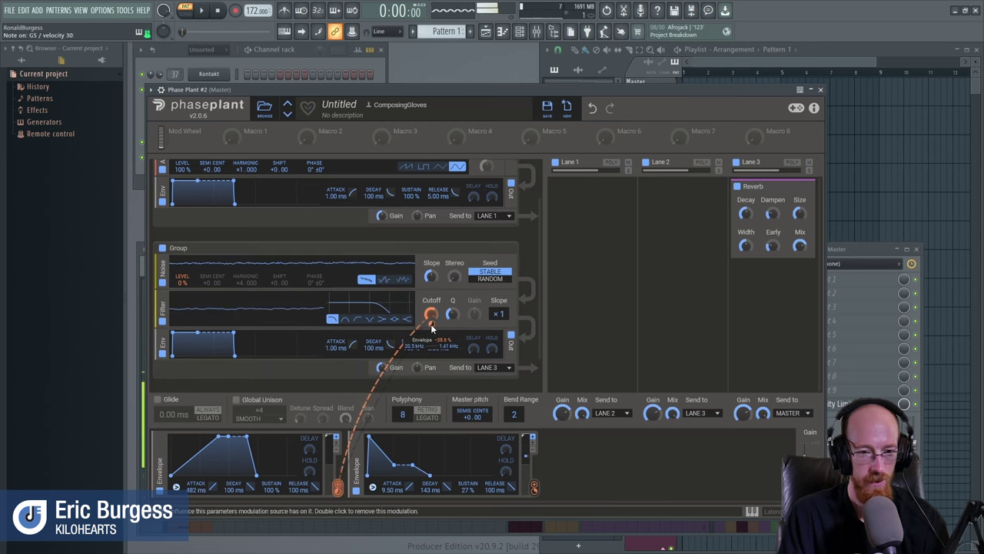
pyautogui.moveTo(431, 325); pyautogui.dragTo(432, 328)
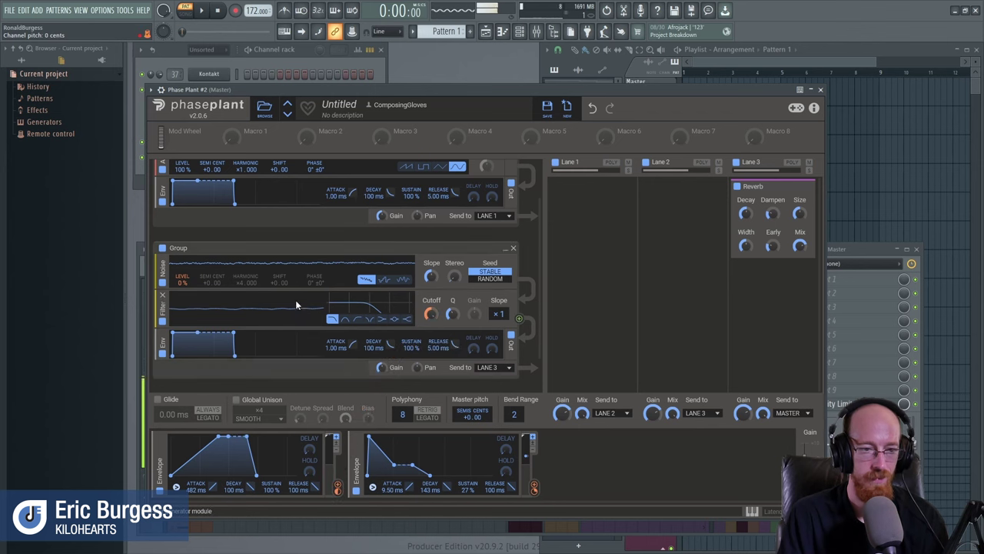
pyautogui.moveTo(185, 294)
pyautogui.moveTo(186, 295); pyautogui.dragTo(183, 295)
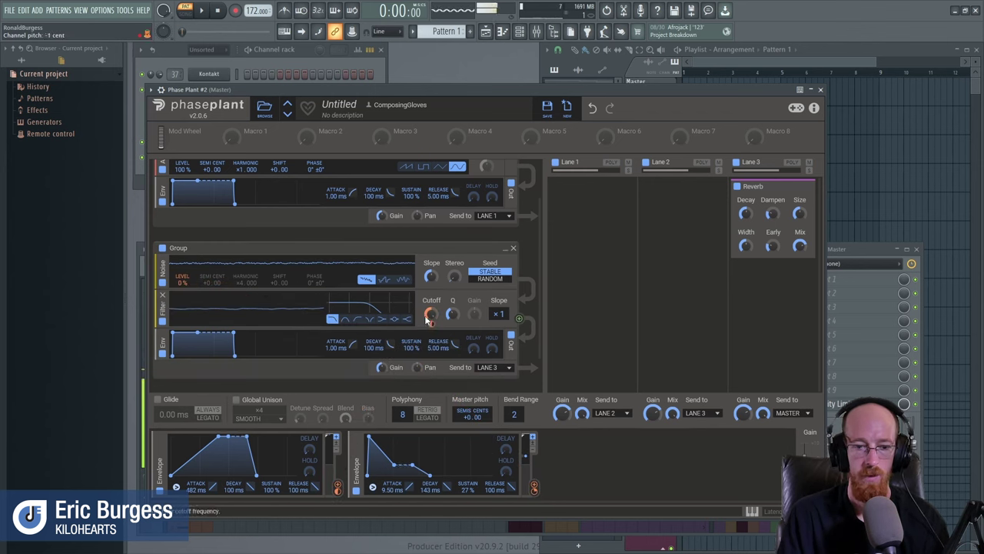
pyautogui.moveTo(432, 277)
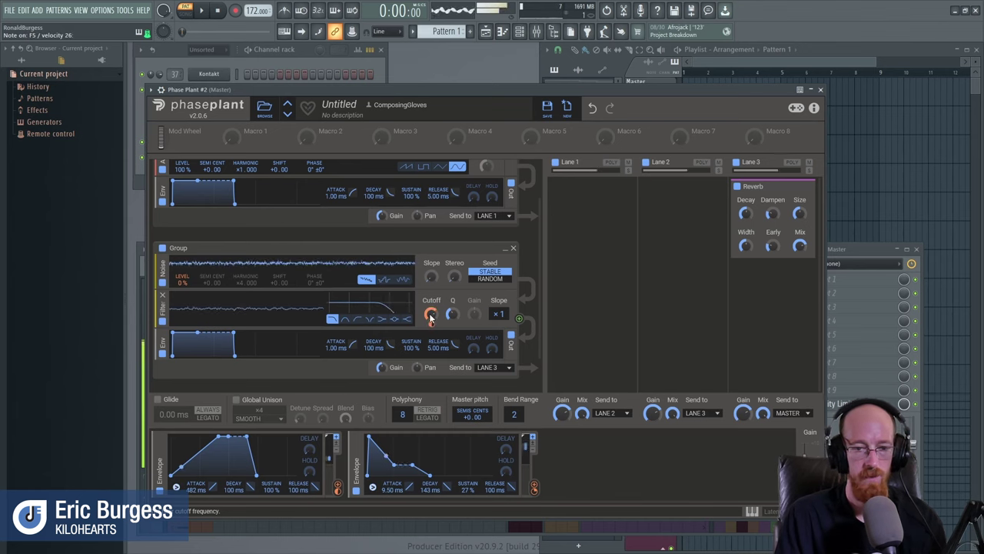
# Enable Unison on the Analog generator and add Chorus and Ensemble effects to Lane 1.
pyautogui.scroll(2, 539, 273)
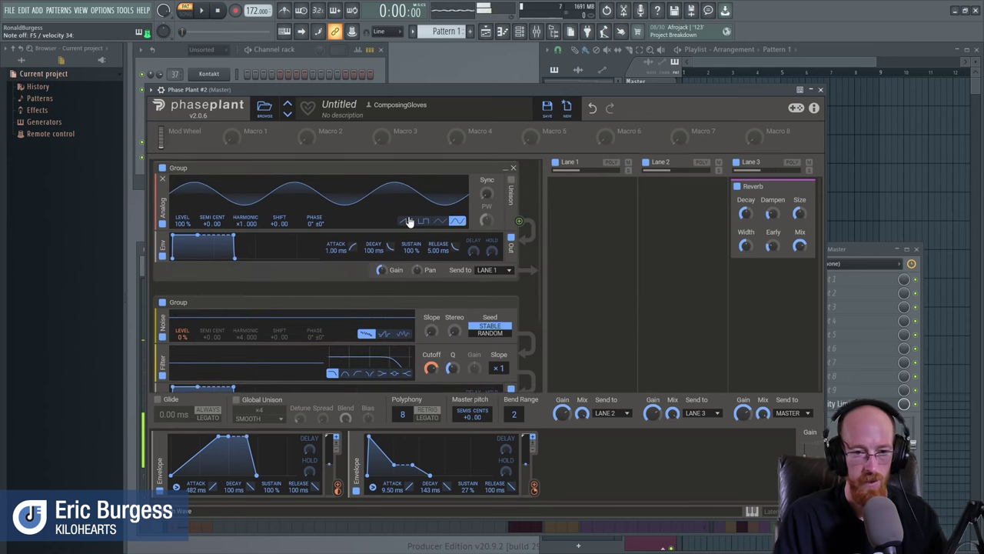
pyautogui.click(512, 180)
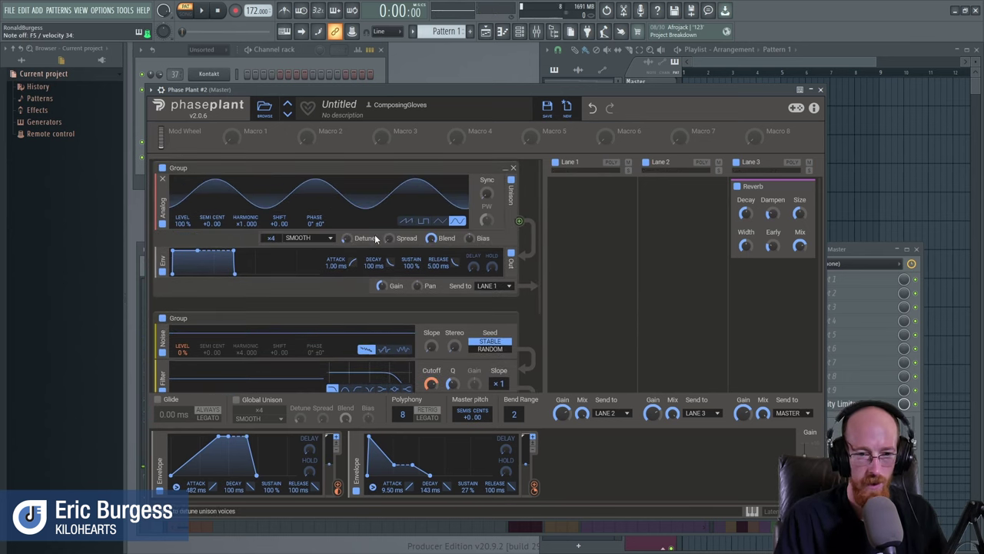
pyautogui.click(600, 223)
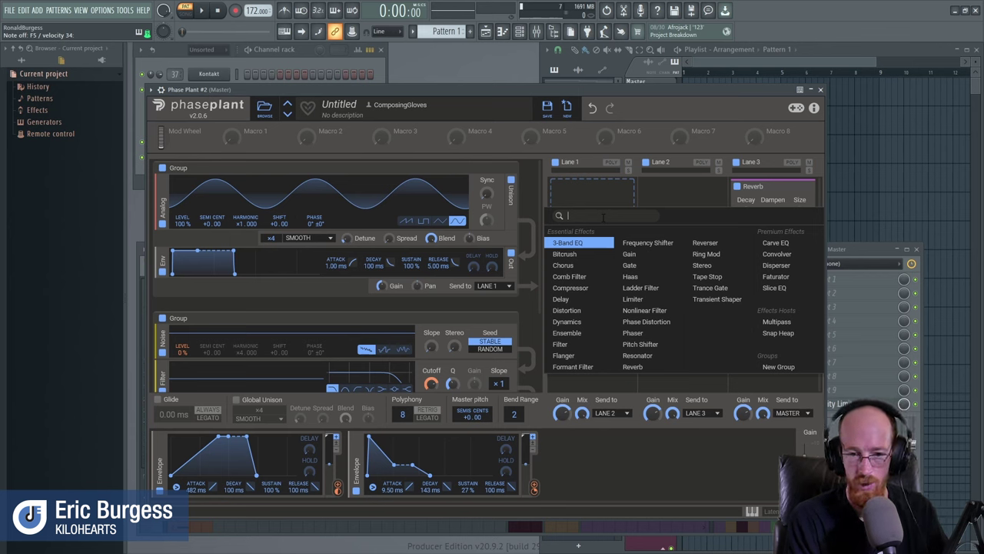
pyautogui.write('ch')
pyautogui.press('Return')
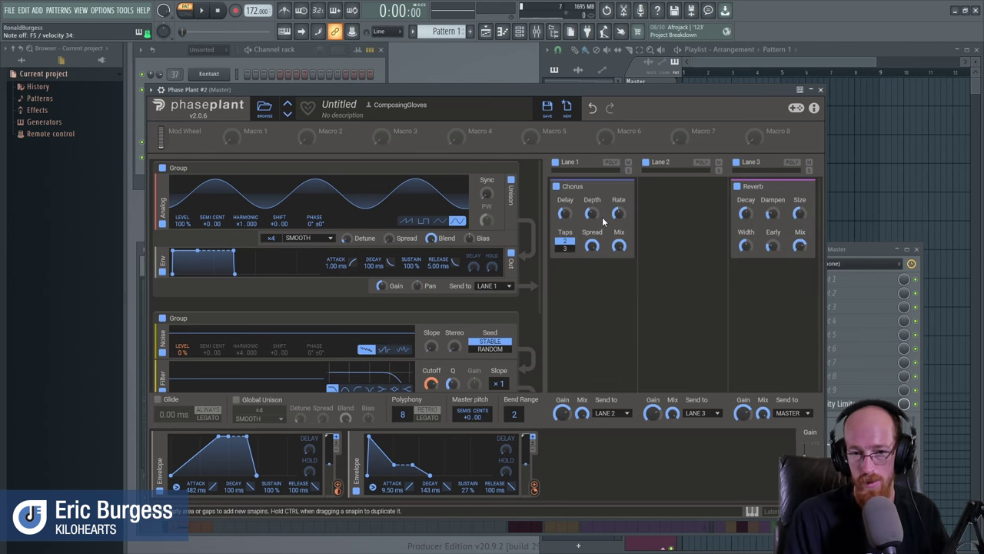
pyautogui.click(578, 284)
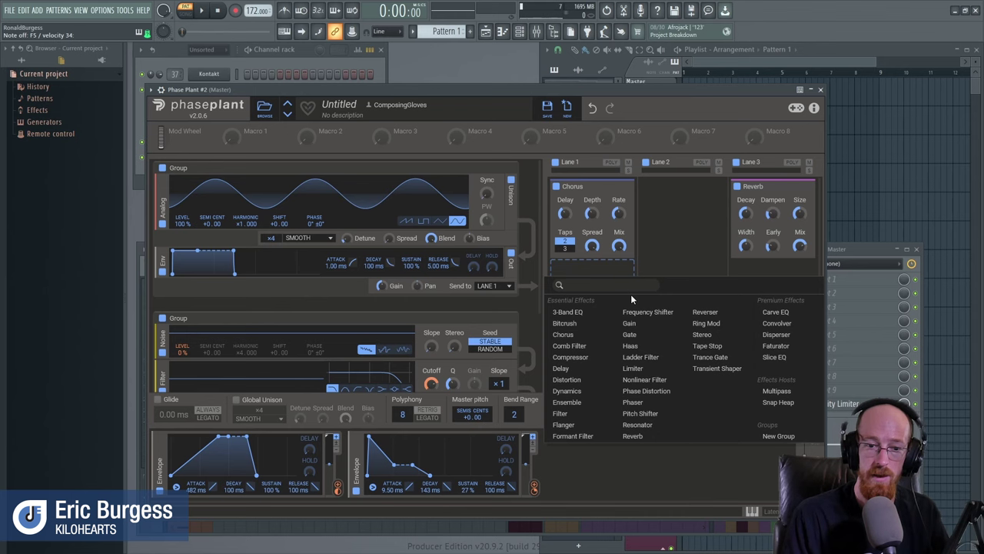
pyautogui.write('en')
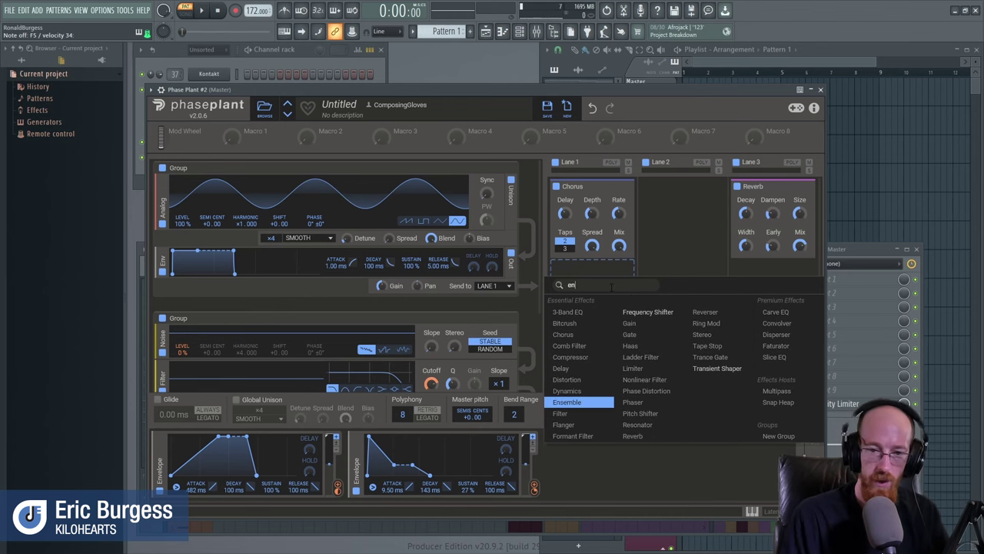
pyautogui.click(592, 403)
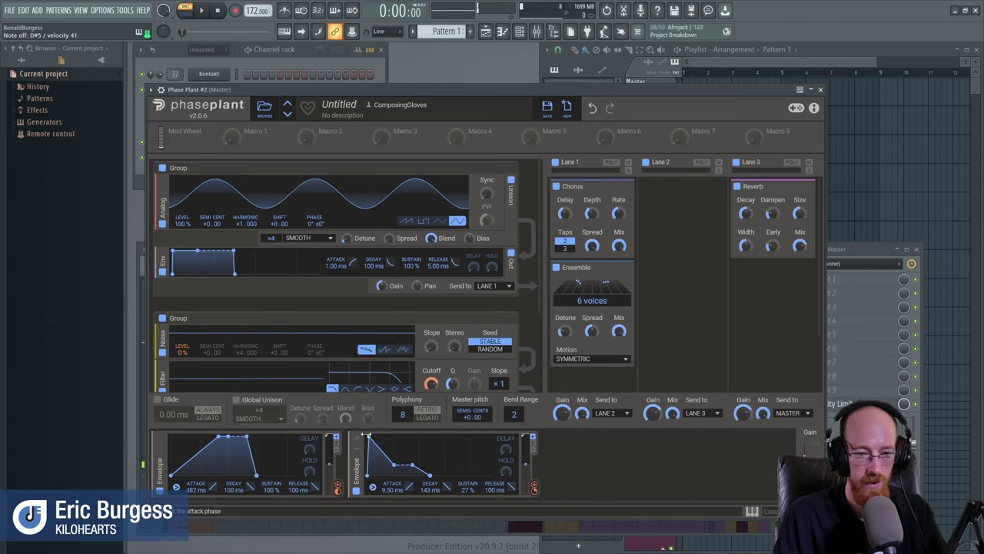
# Lengthen the second Envelope's attack to 1.69 s and the first Envelope's attack to 4.11 s.
pyautogui.moveTo(369, 436); pyautogui.dragTo(412, 436)
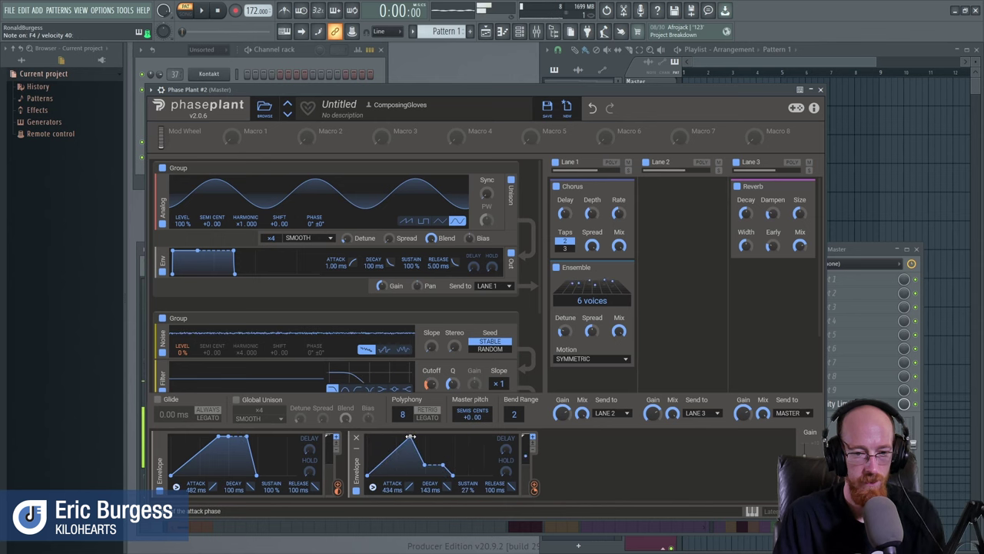
pyautogui.moveTo(411, 436); pyautogui.dragTo(440, 436)
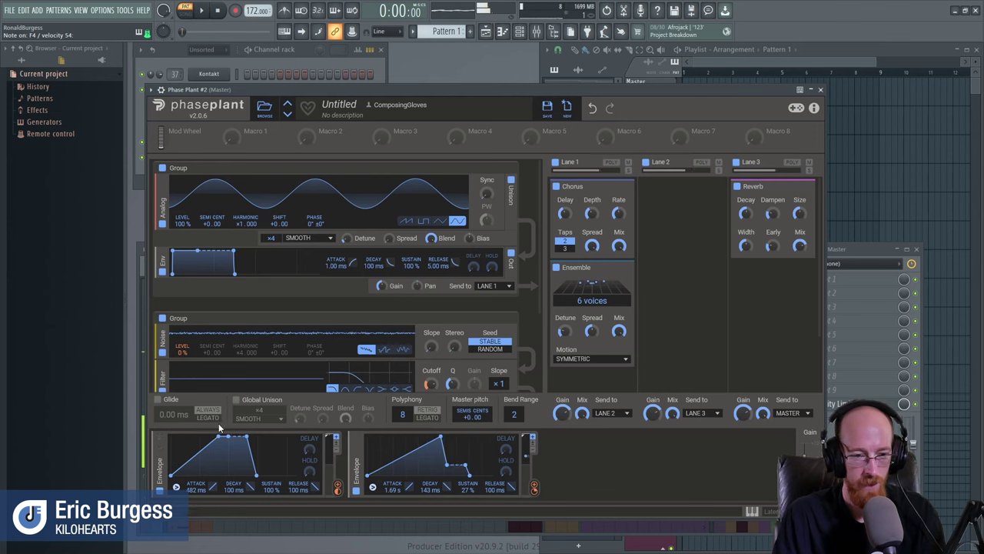
pyautogui.moveTo(223, 436); pyautogui.dragTo(260, 436)
# Set the first Envelope's modulation depth on the Noise group's Filter Cutoff to about -43 %.
pyautogui.moveTo(431, 384)
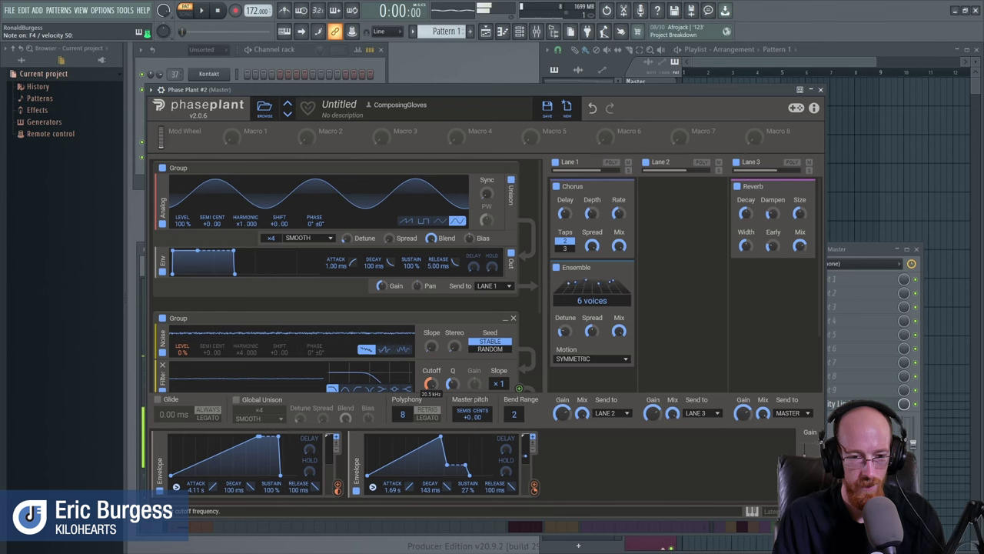
pyautogui.scroll(-1, 442, 350)
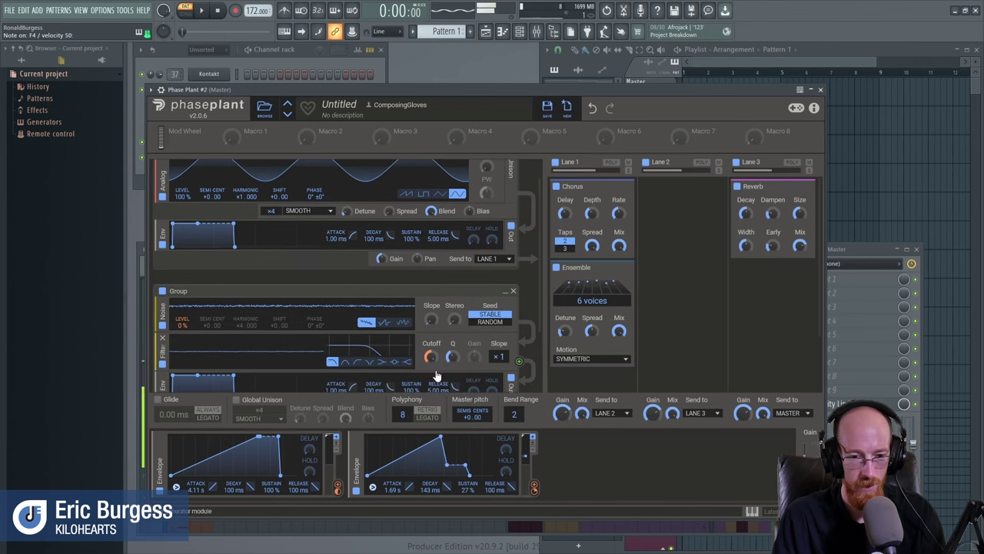
pyautogui.moveTo(432, 362)
pyautogui.moveTo(432, 363); pyautogui.dragTo(431, 359)
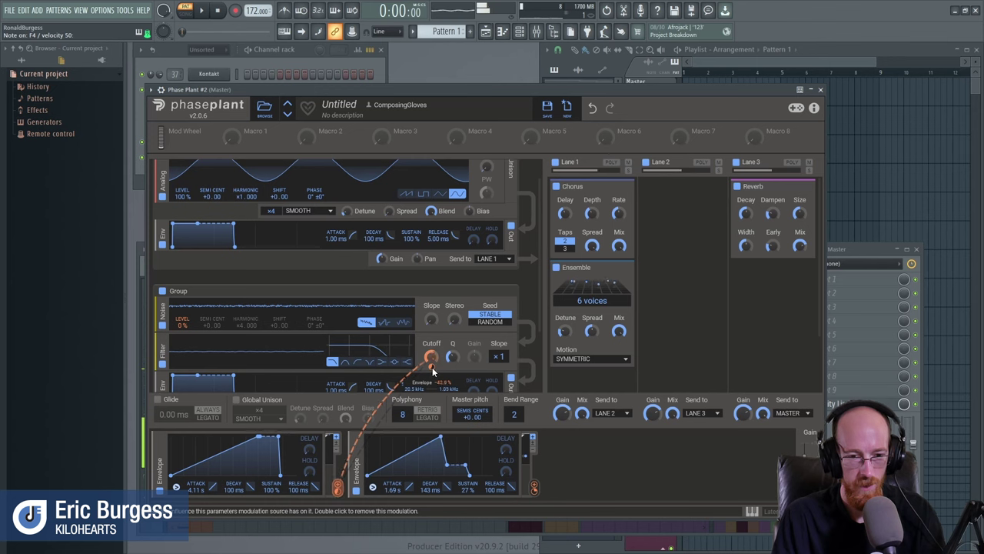
# Add an LFO modulator, route it to the Noise group's Filter Cutoff and slow its rate to 0.152 Hz.
pyautogui.click(577, 460)
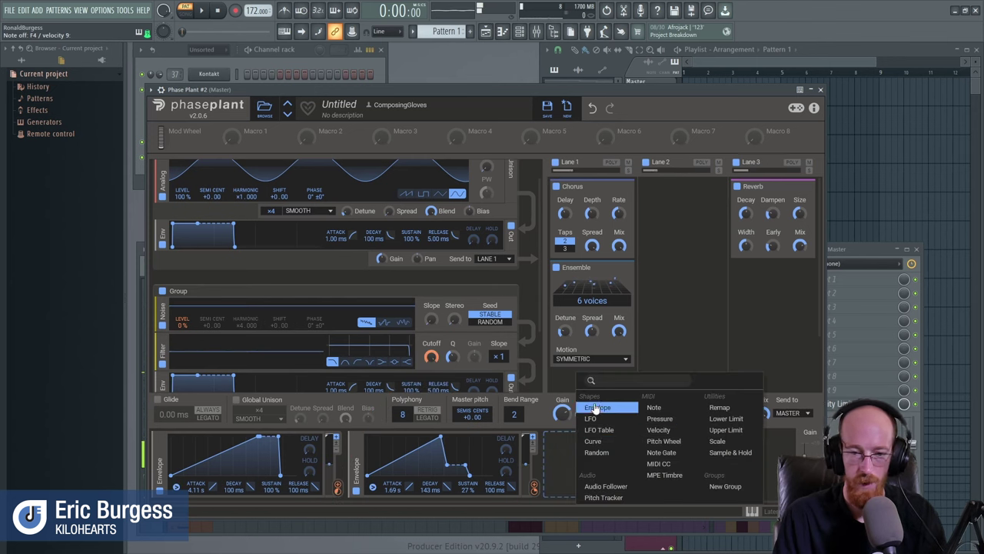
pyautogui.click(591, 419)
pyautogui.click(738, 492)
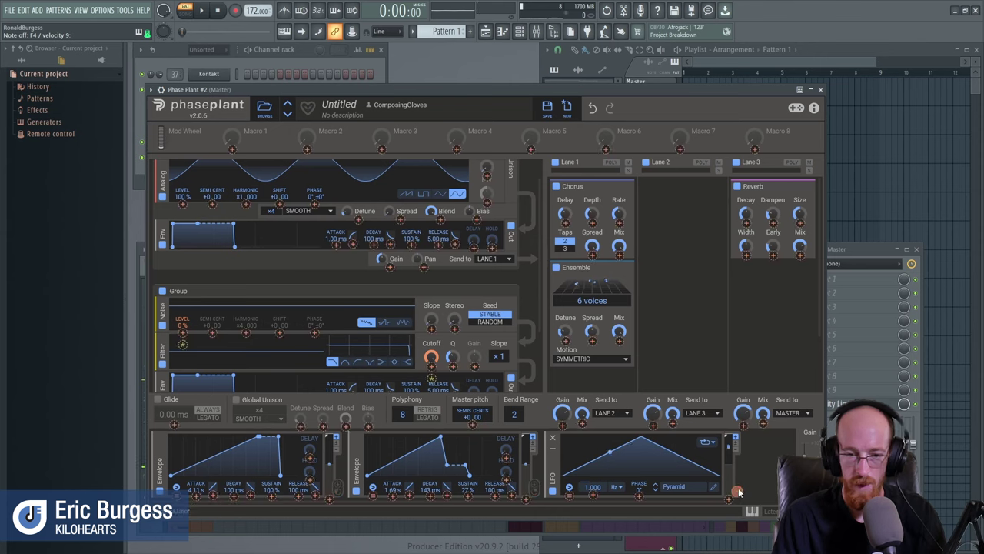
pyautogui.click(431, 367)
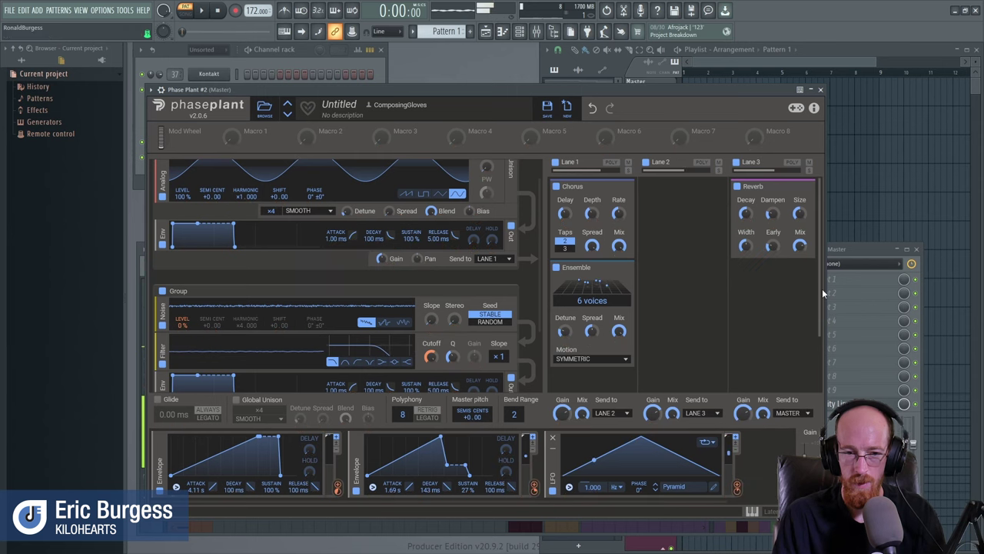
pyautogui.moveTo(615, 490); pyautogui.dragTo(614, 500)
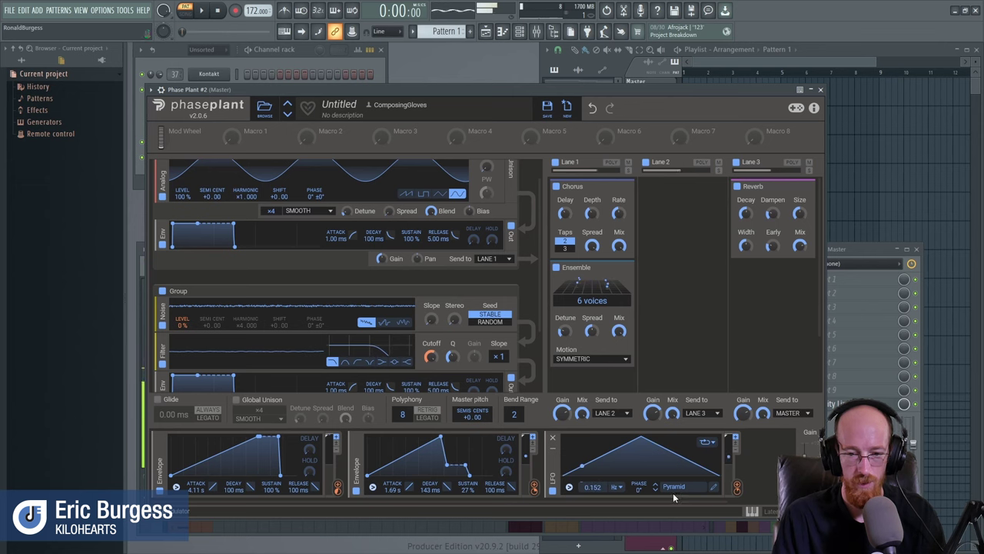
# Reshape the LFO's Pyramid curve in the LFO editor with extra nodes, forming an uneven double hump with a long fall-off.
pyautogui.click(708, 493)
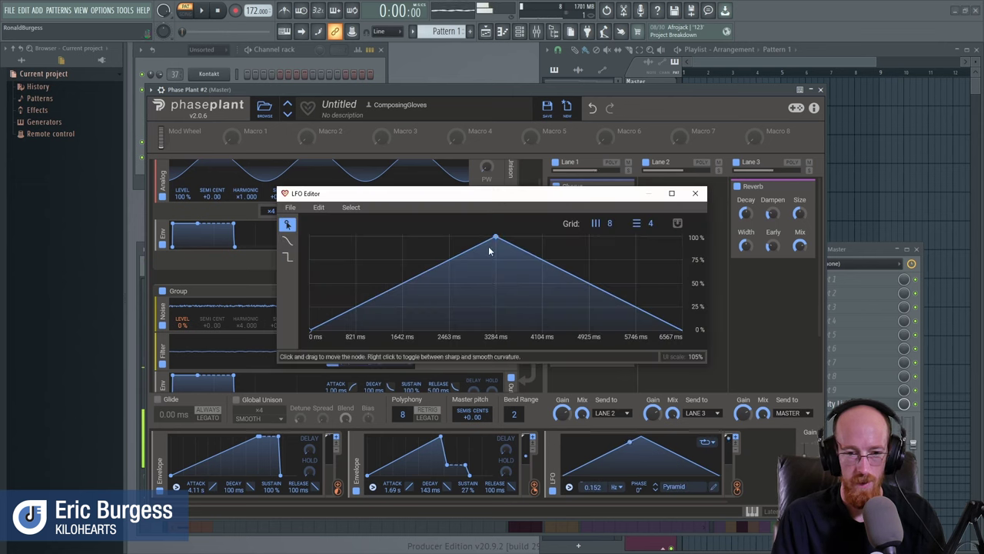
pyautogui.doubleClick(378, 270)
pyautogui.moveTo(497, 243); pyautogui.dragTo(433, 277)
pyautogui.doubleClick(530, 288)
pyautogui.moveTo(530, 288); pyautogui.dragTo(484, 248)
pyautogui.doubleClick(621, 284)
pyautogui.moveTo(622, 284); pyautogui.dragTo(665, 296)
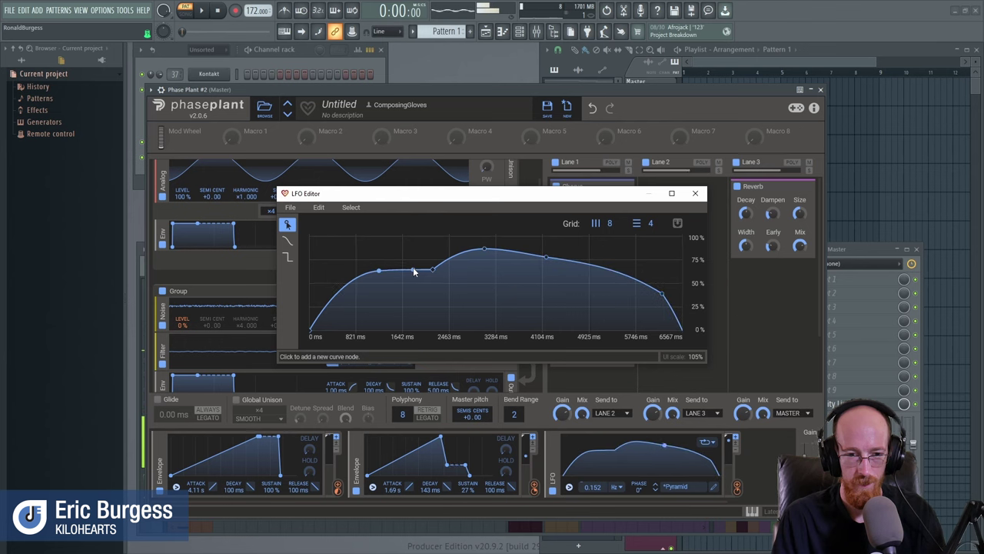
pyautogui.doubleClick(415, 270)
pyautogui.moveTo(415, 270); pyautogui.dragTo(403, 252)
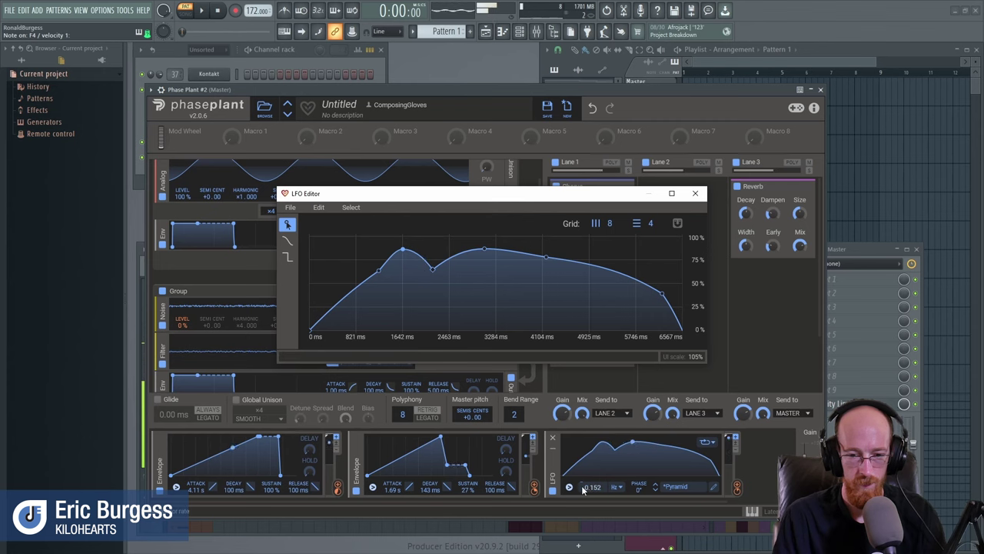
# Slow the LFO's rate to 0.041 Hz and lengthen the second Envelope's decay to 1.86 s.
pyautogui.moveTo(597, 493); pyautogui.dragTo(597, 508)
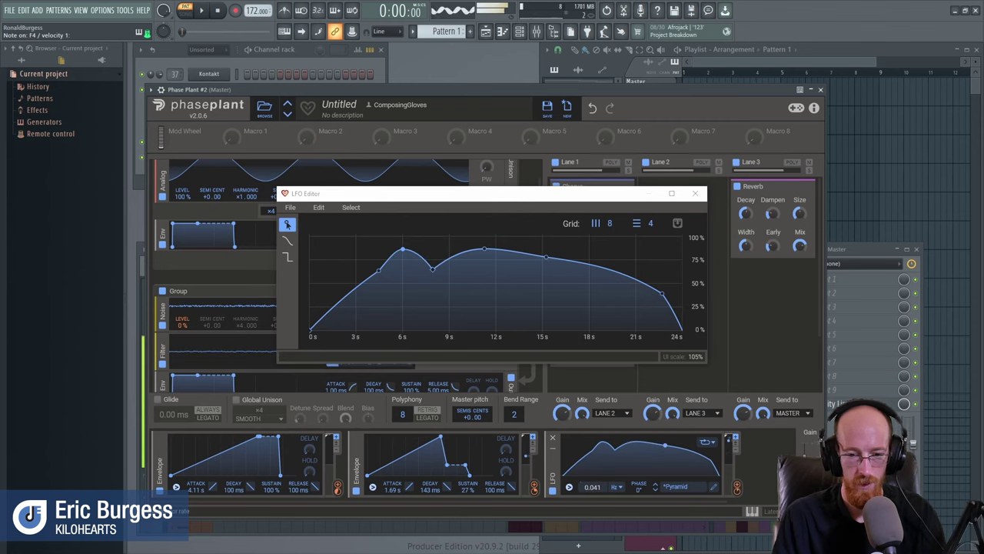
pyautogui.click(695, 193)
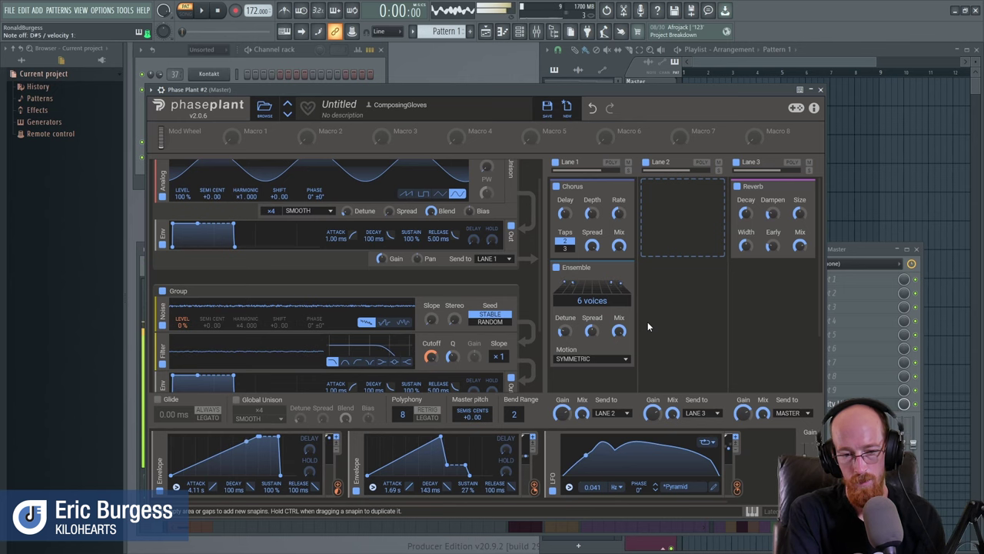
pyautogui.moveTo(428, 490); pyautogui.dragTo(427, 454)
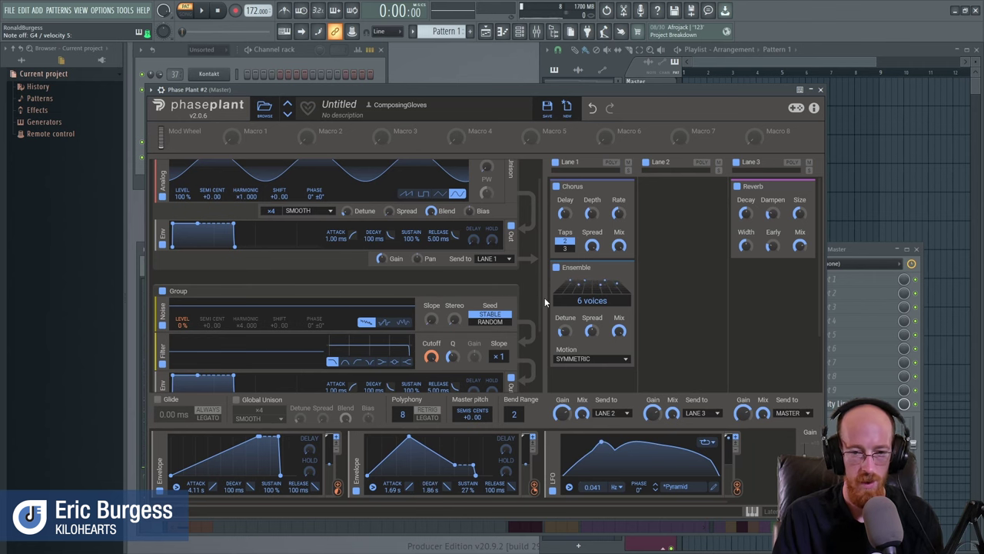
# Collapse the Noise generator's group and the Chorus and Ensemble effects in Lane 1.
pyautogui.scroll(2, 541, 295)
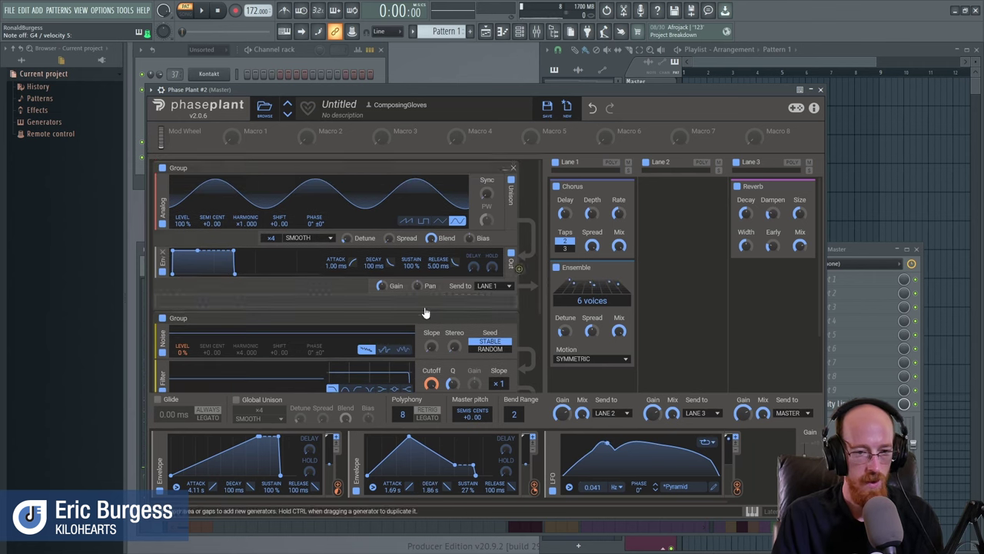
pyautogui.click(504, 320)
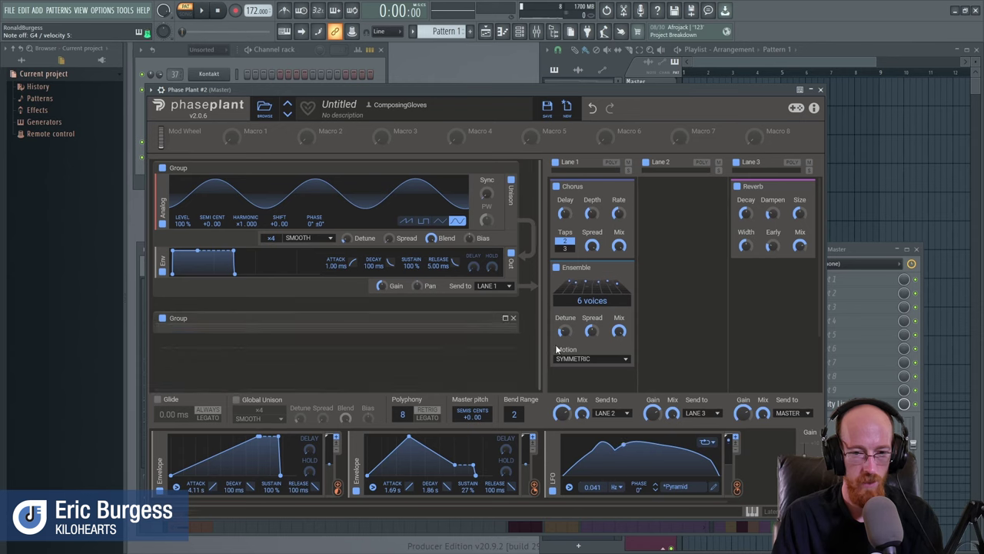
pyautogui.click(615, 268)
pyautogui.click(615, 187)
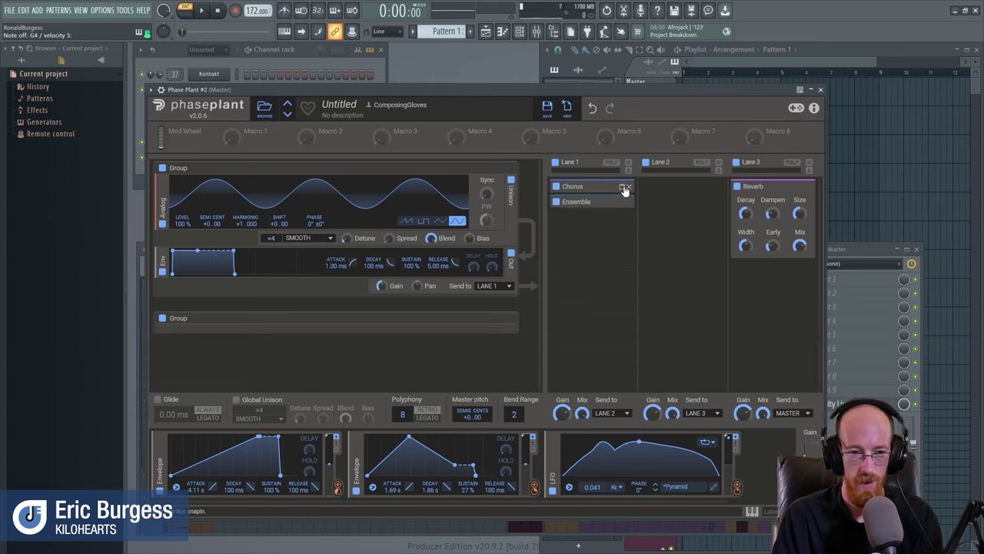
# Rename the collapsed generator group as Noise and the Analog generator's group as Tone.
pyautogui.doubleClick(177, 319)
pyautogui.write('Noise')
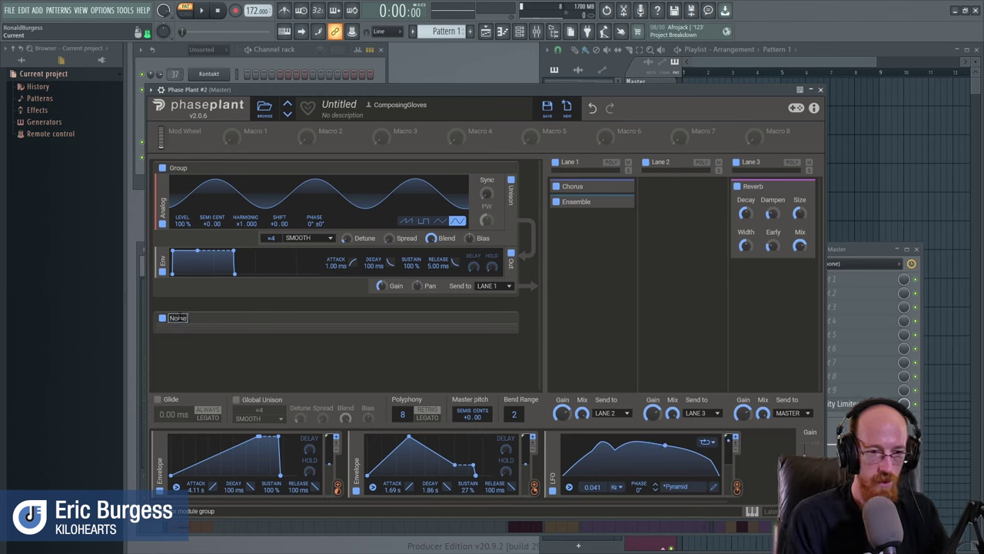
pyautogui.press('Return')
pyautogui.write('Tone')
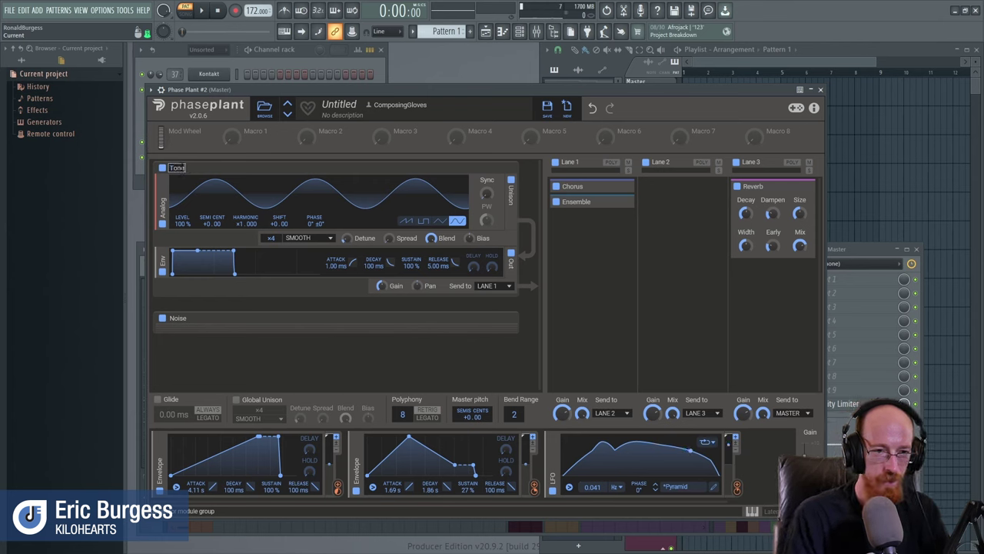
pyautogui.press('Return')
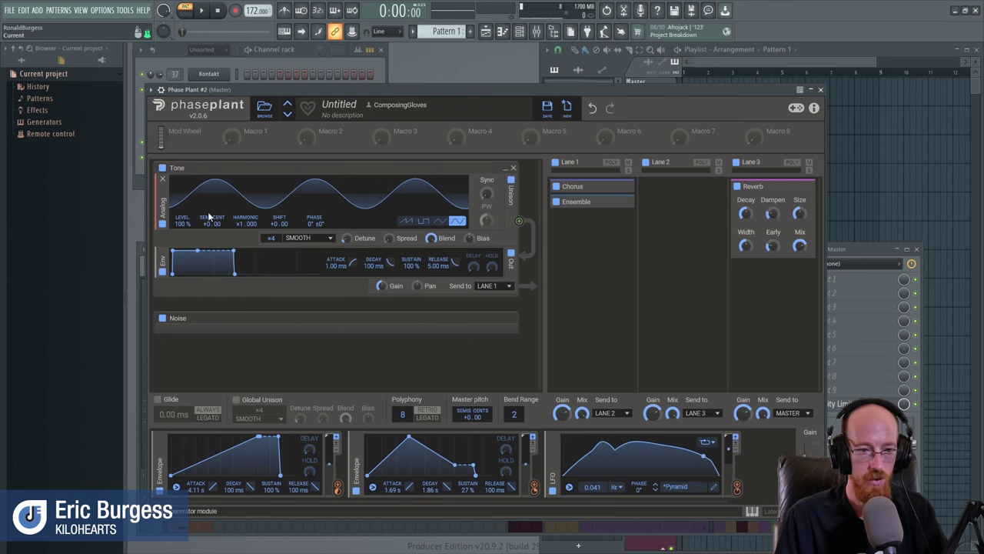
pyautogui.click(441, 223)
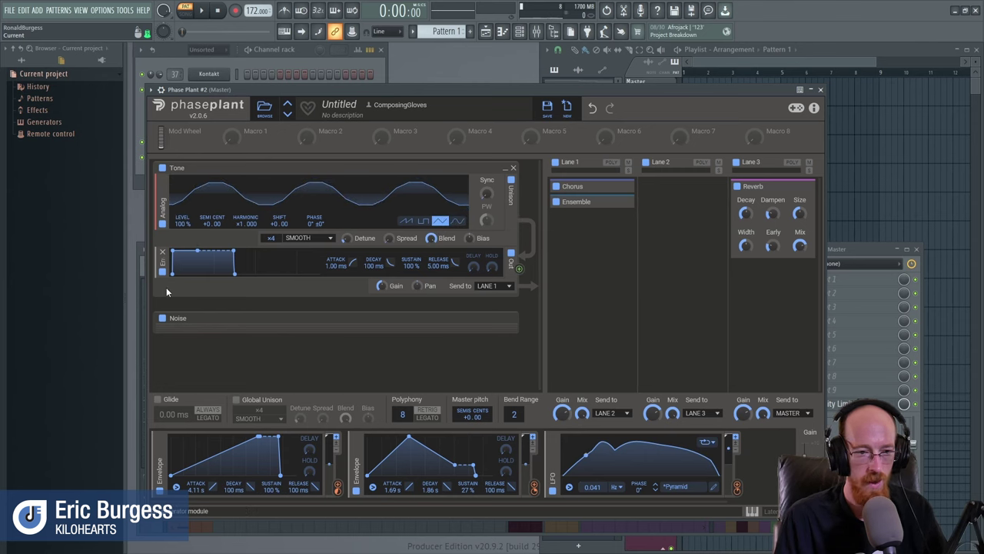
pyautogui.click(189, 307)
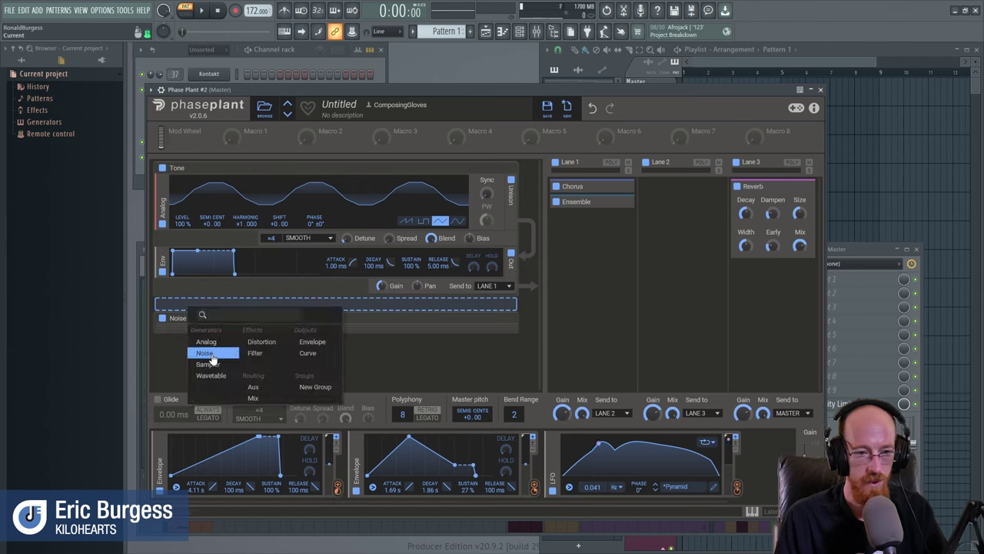
pyautogui.click(256, 352)
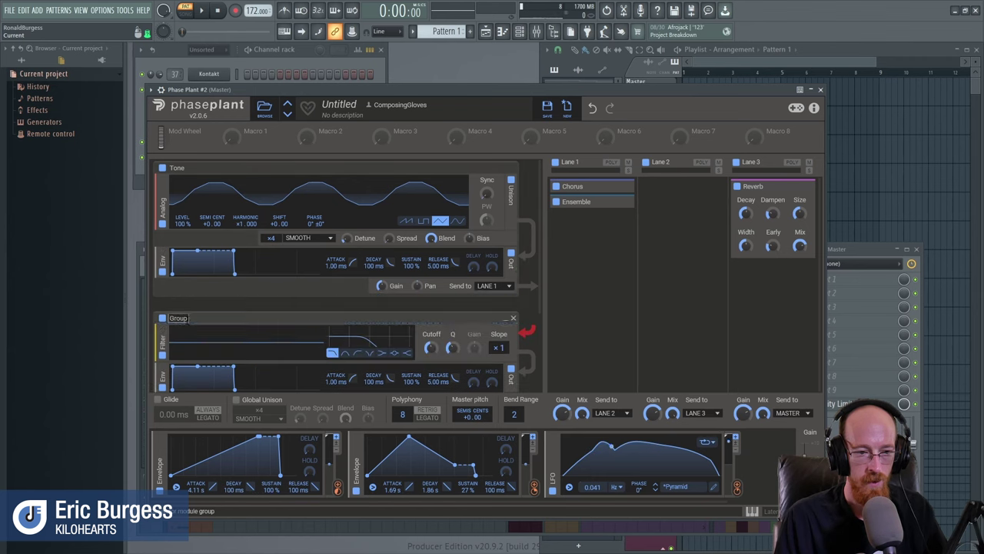
pyautogui.scroll(-1, 293, 308)
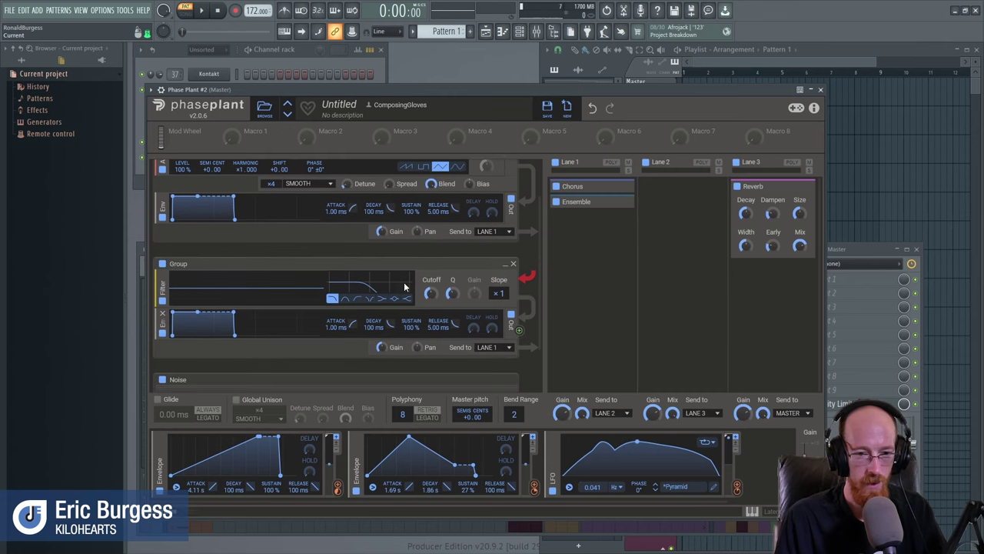
pyautogui.click(514, 263)
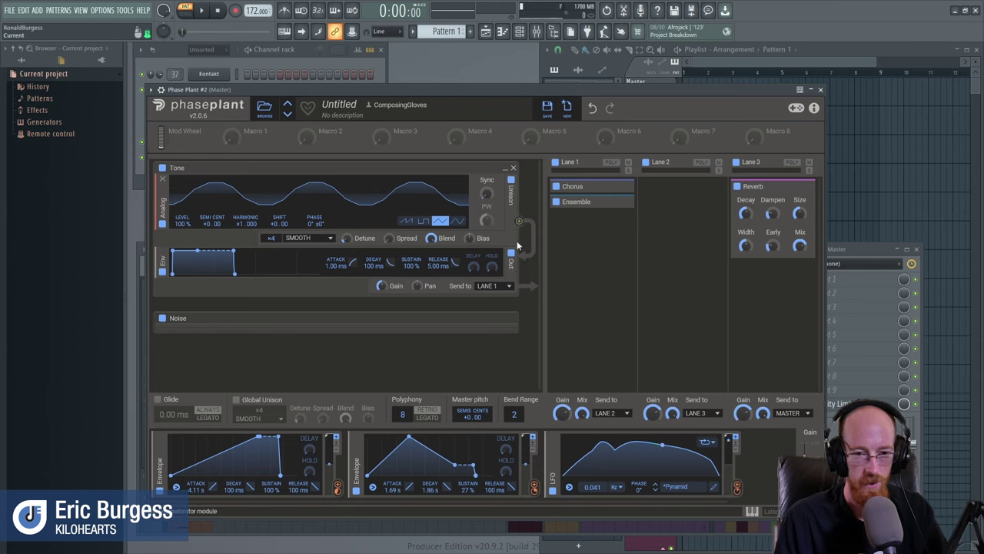
pyautogui.click(251, 316)
pyautogui.click(183, 242)
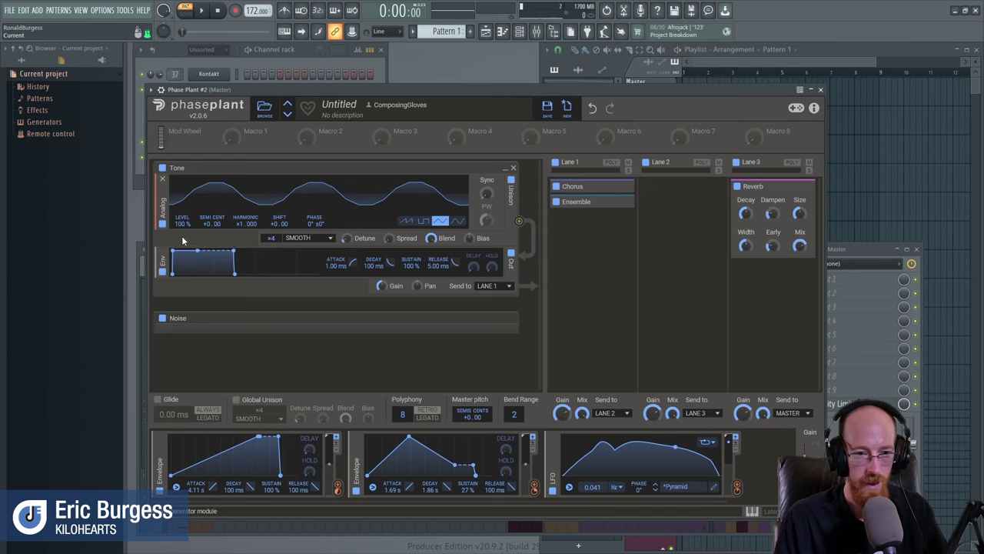
# Add a Filter to the Tone group and place it between the Analog generator and its output envelope.
pyautogui.click(189, 302)
pyautogui.click(268, 354)
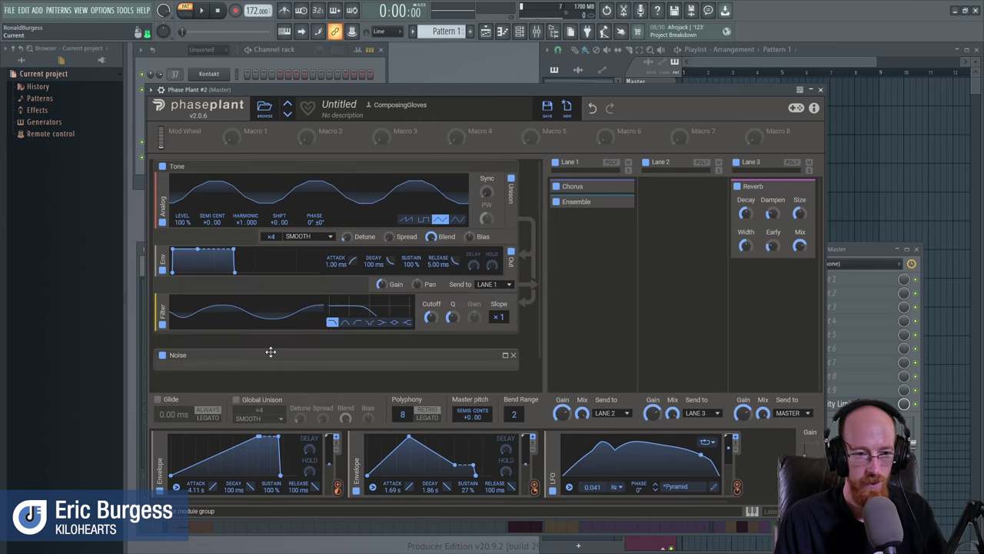
pyautogui.moveTo(158, 308); pyautogui.dragTo(163, 260)
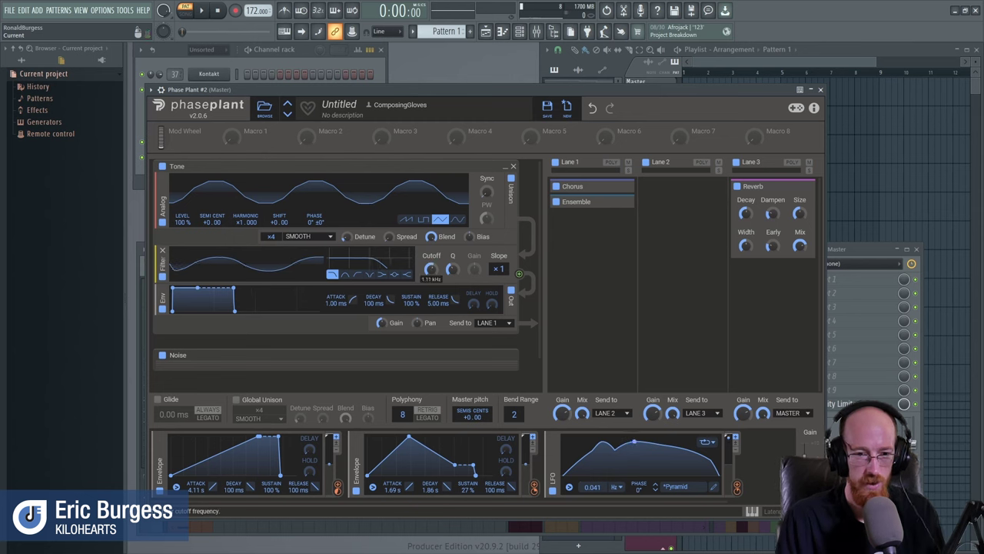
# Switch the Analog generator to a sawtooth waveform and fine-tune the Tone group's Filter Cutoff.
pyautogui.moveTo(432, 273); pyautogui.dragTo(432, 266)
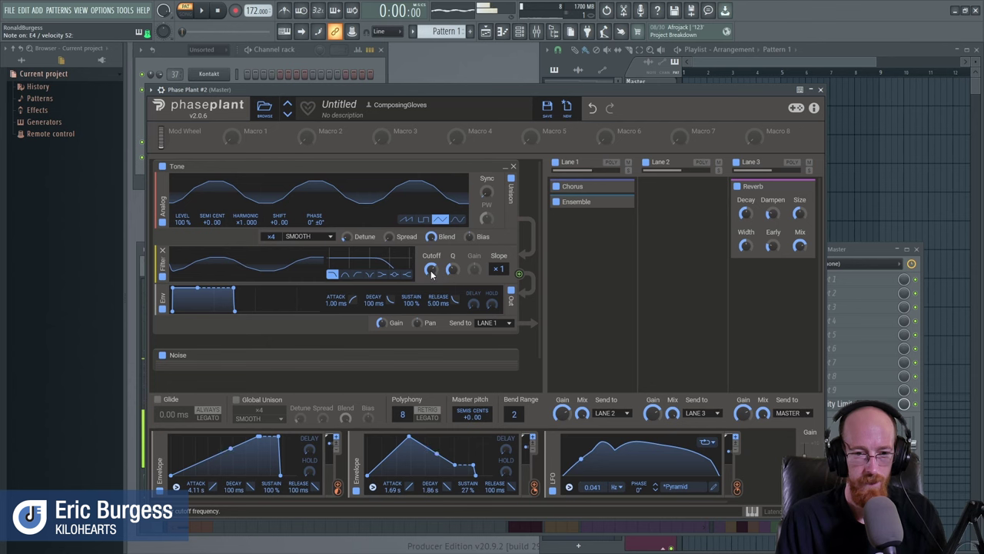
pyautogui.click(406, 219)
pyautogui.moveTo(432, 268); pyautogui.dragTo(432, 271)
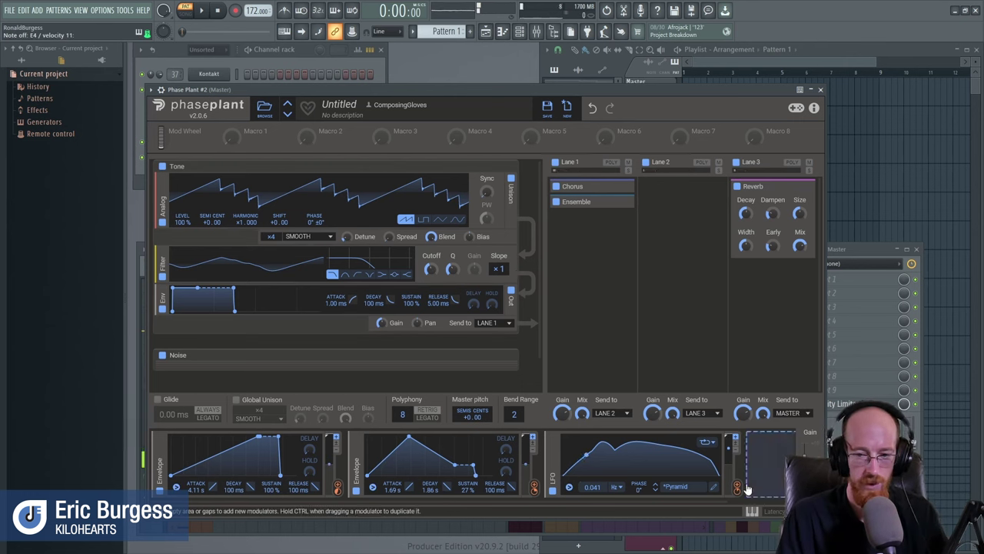
# Route the LFO to the Tone group's Filter Cutoff with a modulation depth of about 35 %.
pyautogui.moveTo(738, 487); pyautogui.dragTo(430, 269)
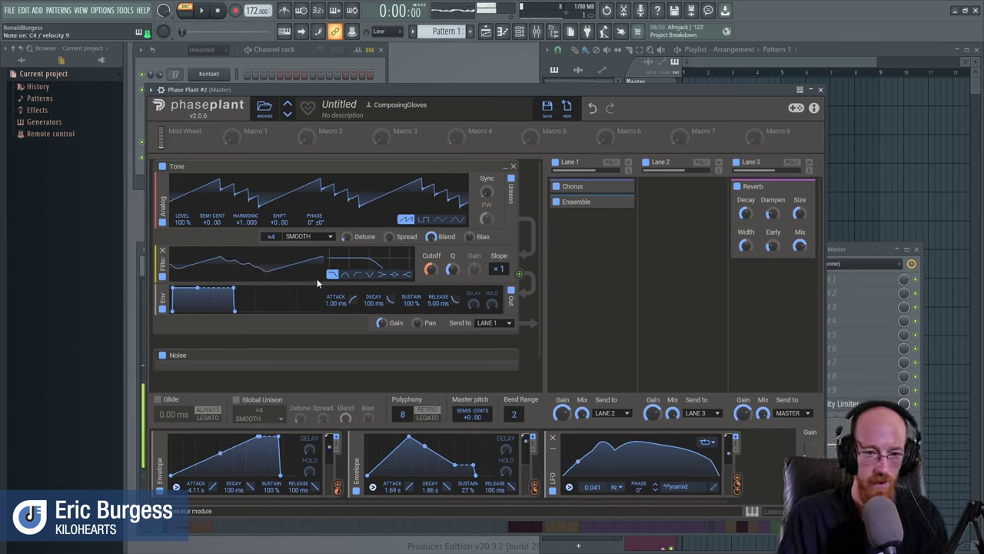
pyautogui.moveTo(431, 281)
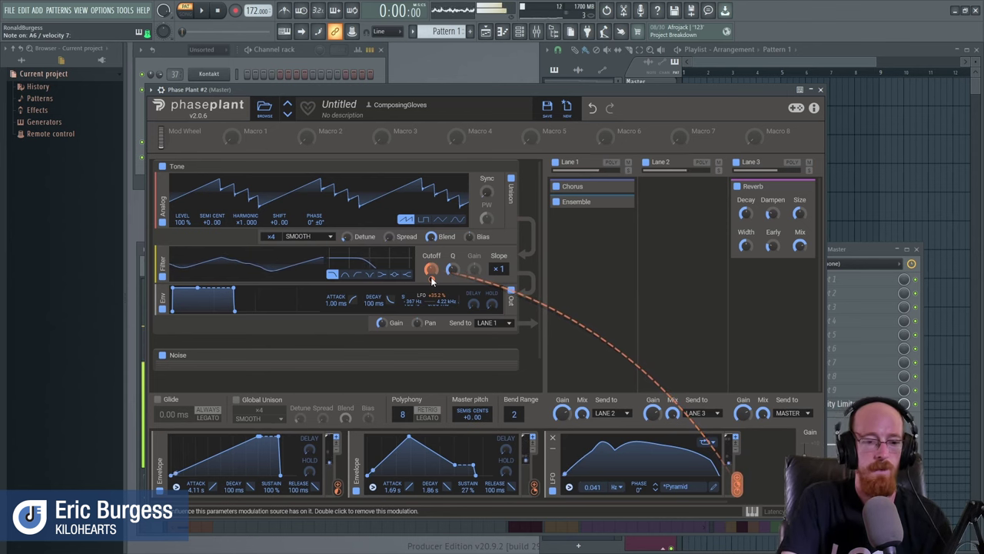
pyautogui.doubleClick(430, 276)
# Expand the Noise group and lower its Filter Cutoff slightly.
pyautogui.scroll(-2, 539, 280)
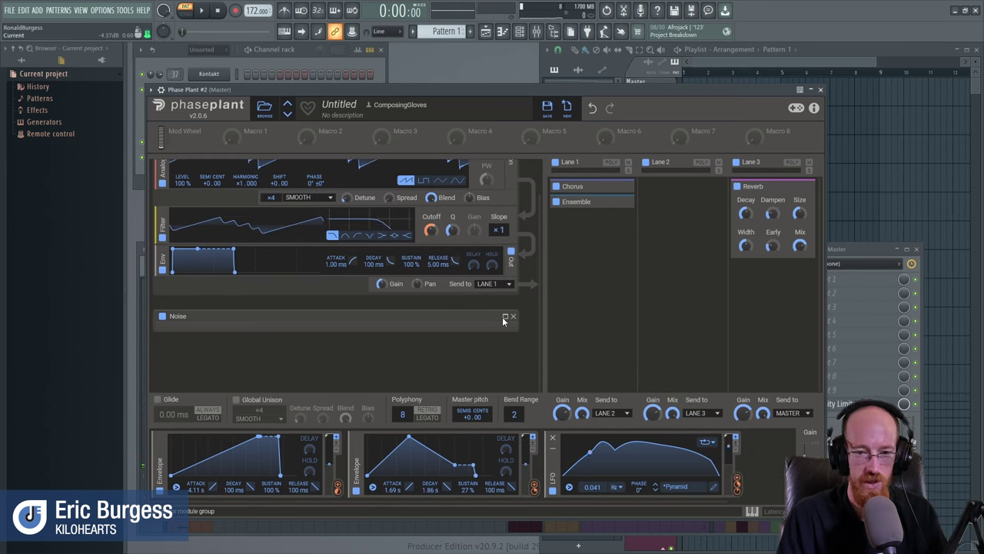
pyautogui.click(505, 317)
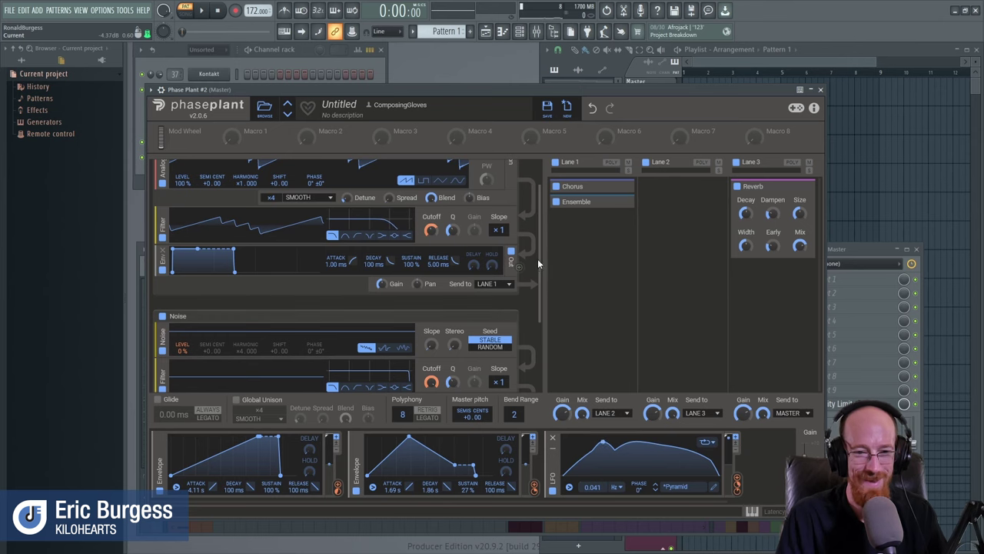
pyautogui.scroll(-3, 537, 276)
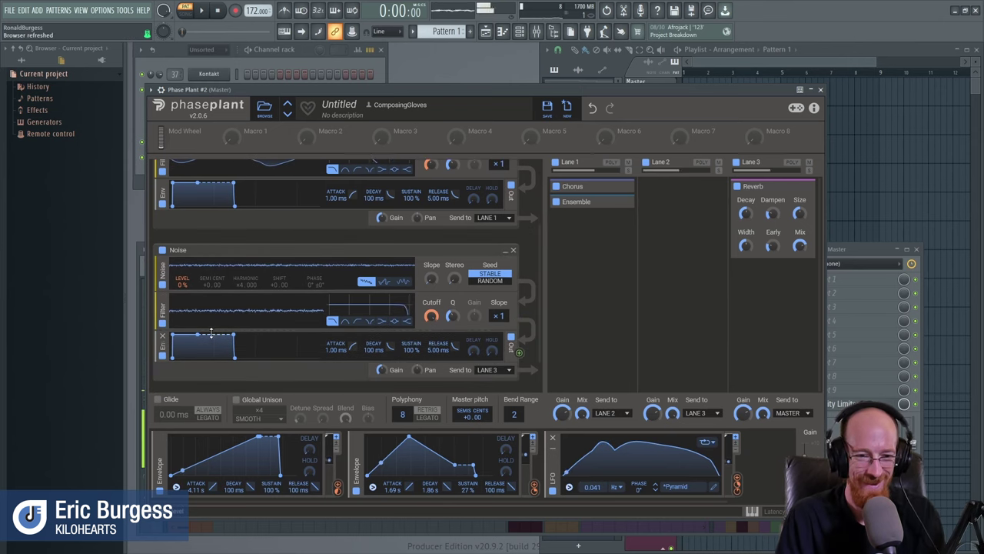
pyautogui.click(430, 316)
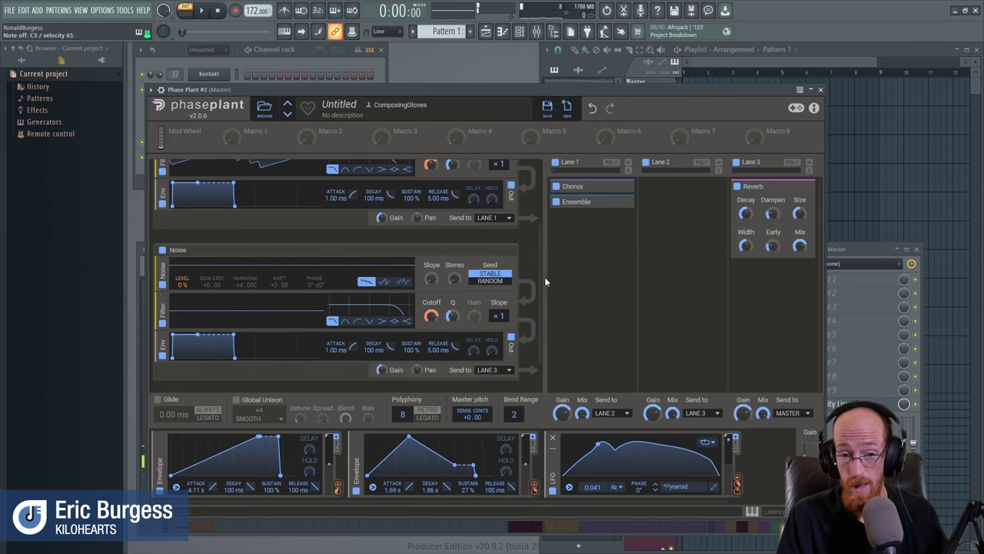
# Add a Multipass effect host below the Reverb in Lane 3.
pyautogui.moveTo(541, 287); pyautogui.dragTo(546, 214)
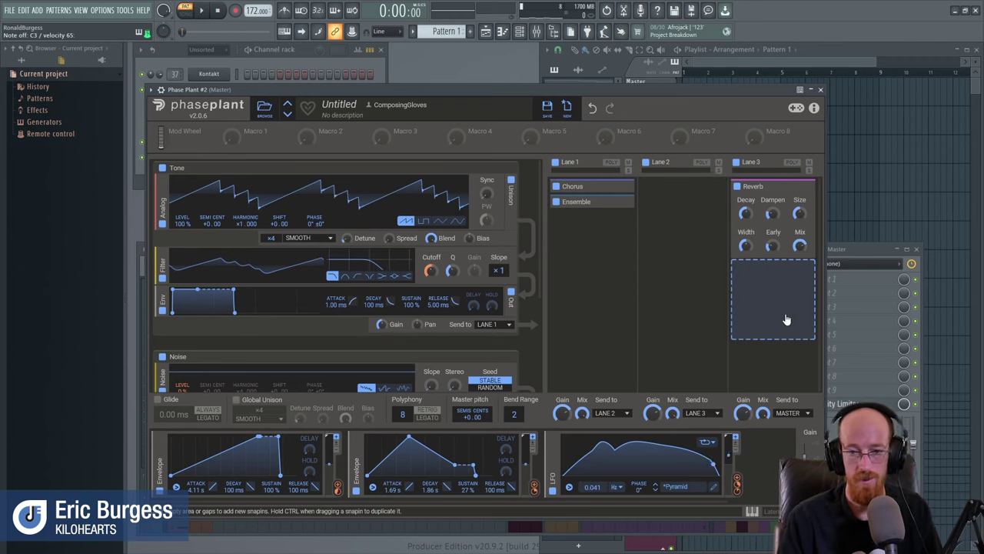
pyautogui.click(786, 320)
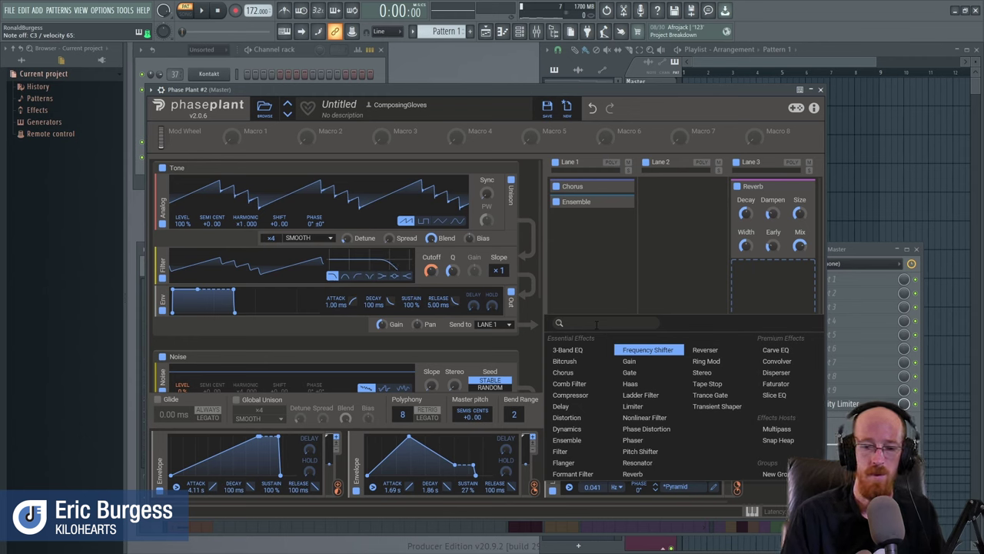
pyautogui.click(778, 429)
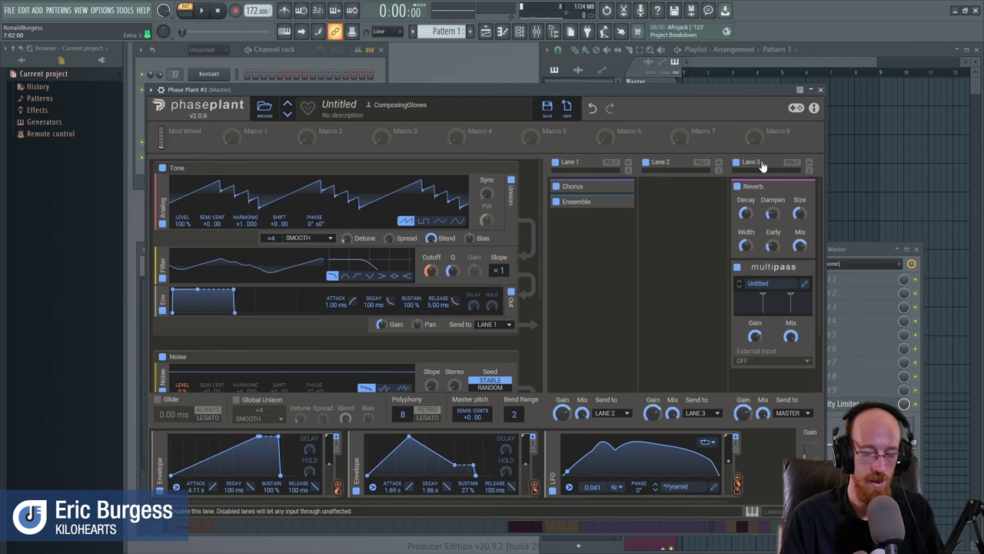
# Open the Multipass editor and load the Modulated Reverb preset from the factory Reverb folder.
pyautogui.click(804, 287)
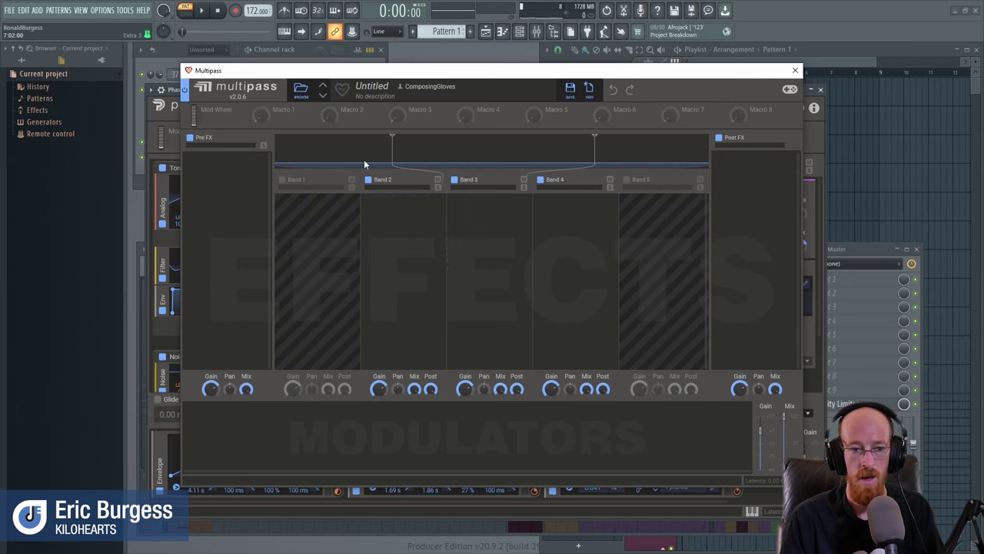
pyautogui.click(300, 92)
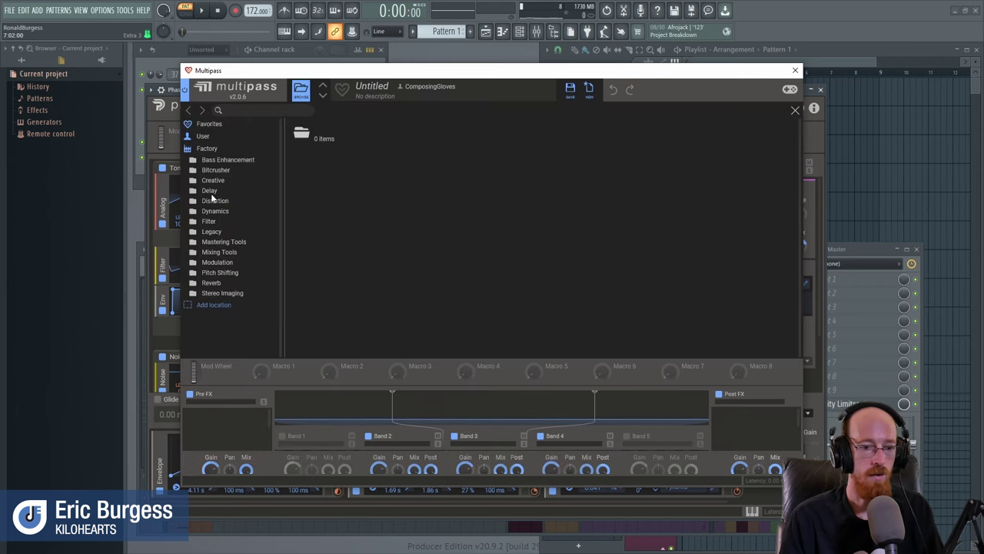
pyautogui.click(212, 285)
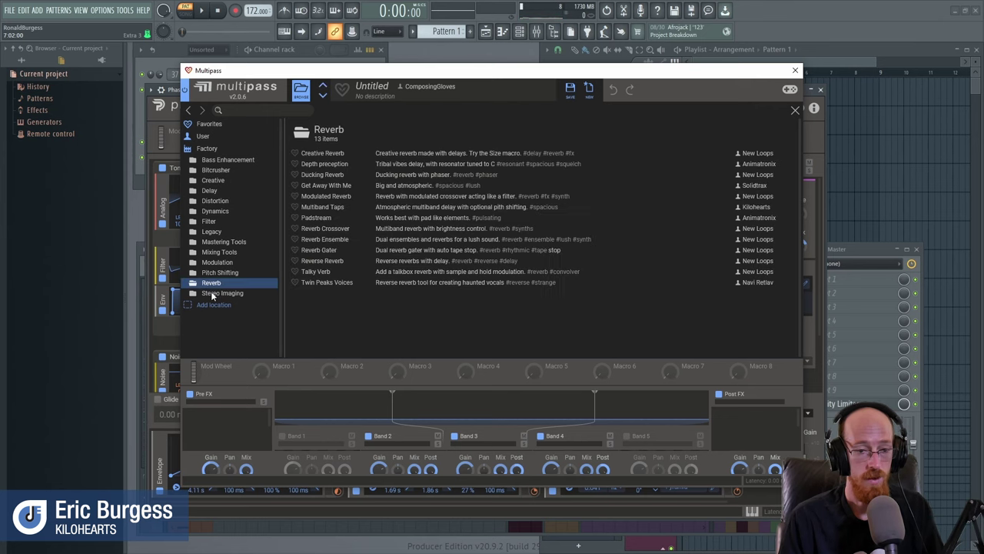
pyautogui.click(407, 196)
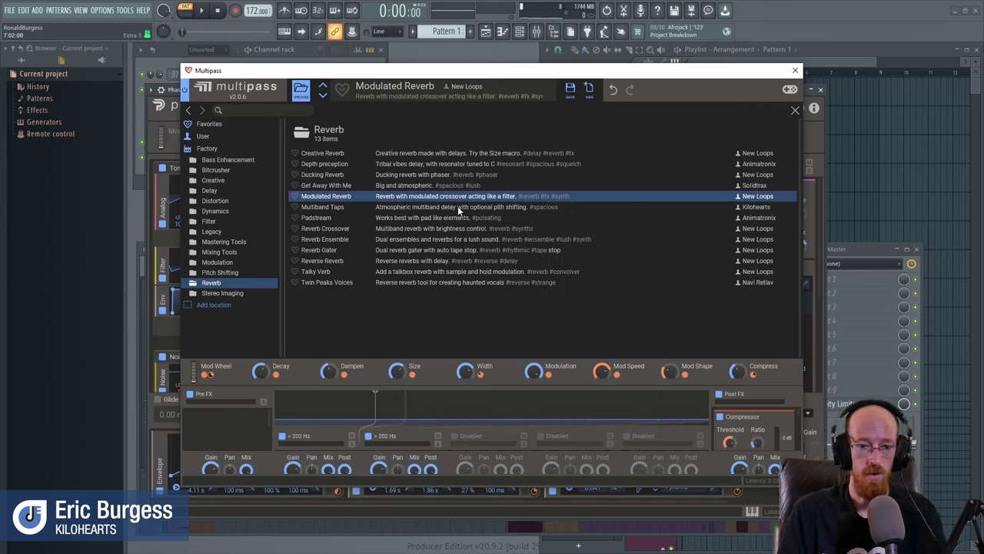
# Audition the Creative Reverb preset, load Reverse Reverb into Multipass instead, and collapse the Multipass module in Lane 3.
pyautogui.click(435, 154)
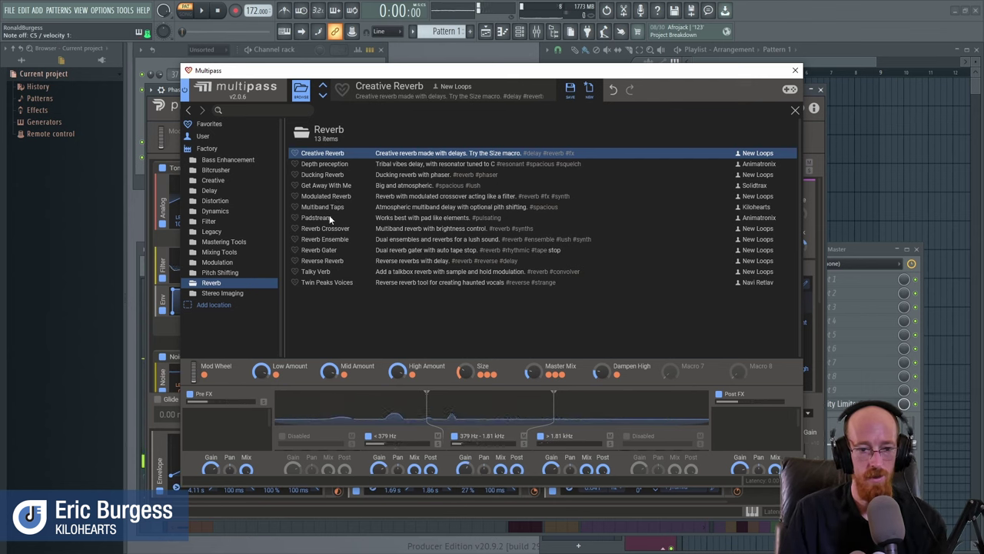
pyautogui.click(324, 261)
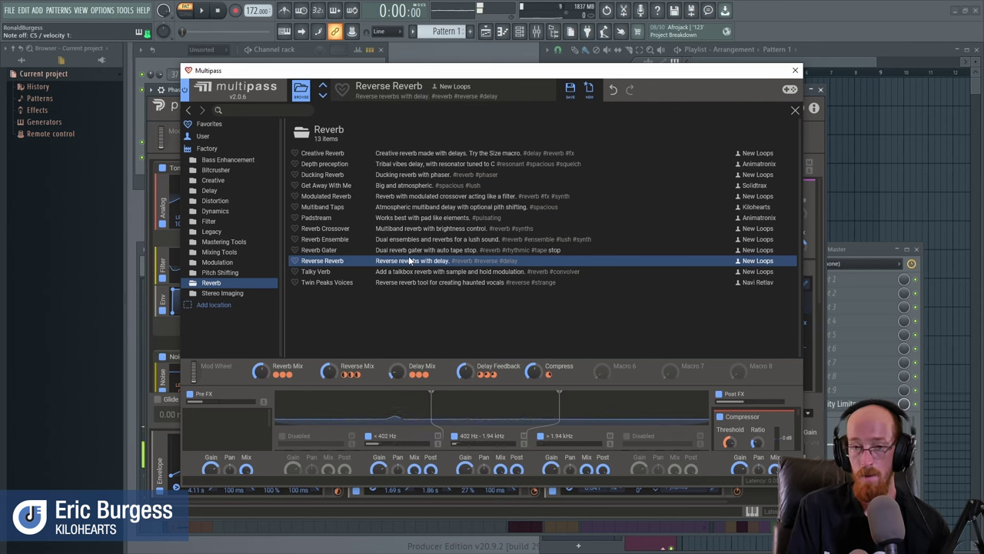
pyautogui.click(796, 71)
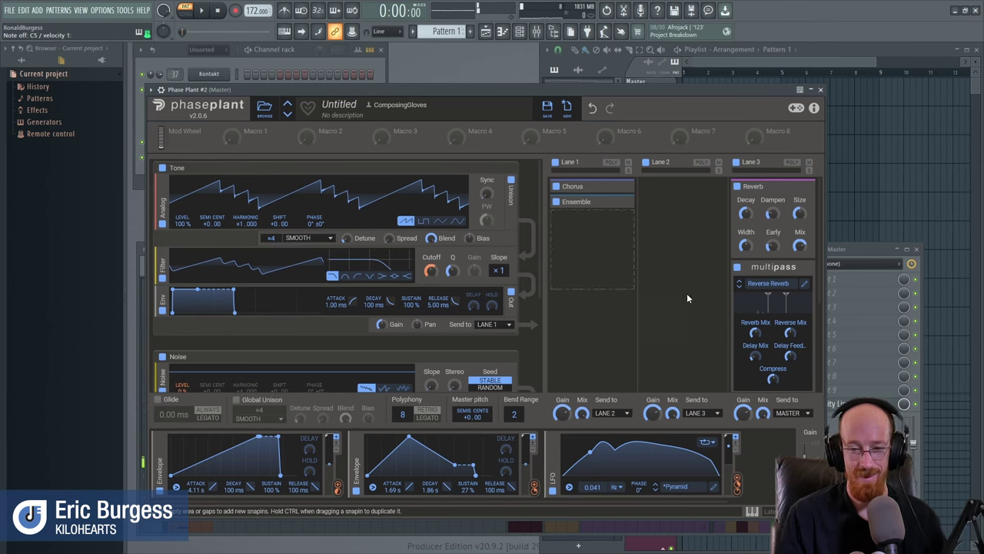
pyautogui.click(803, 270)
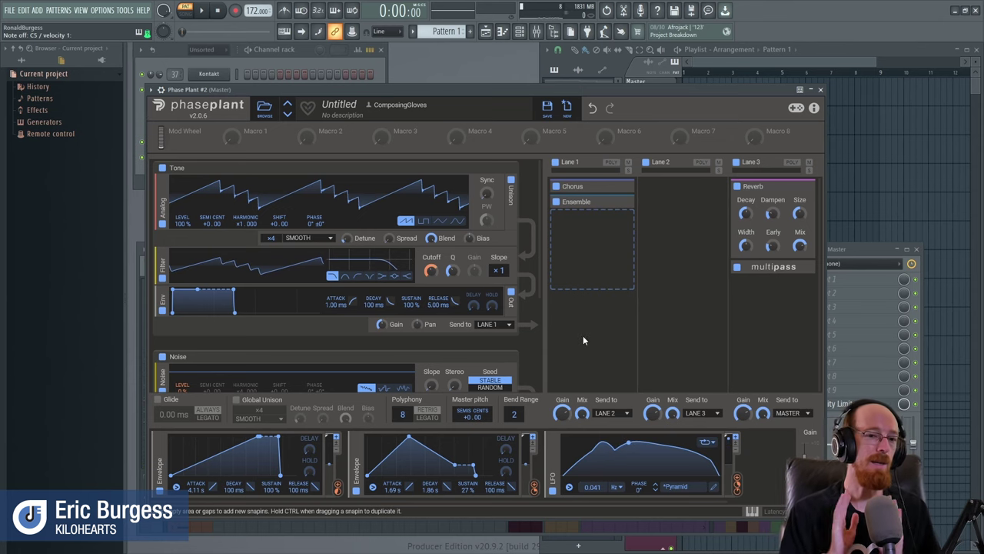
# Switch to the first Phase Plant channel's Cool Imsta patch and review the effects available for Lane 2.
pyautogui.click(164, 52)
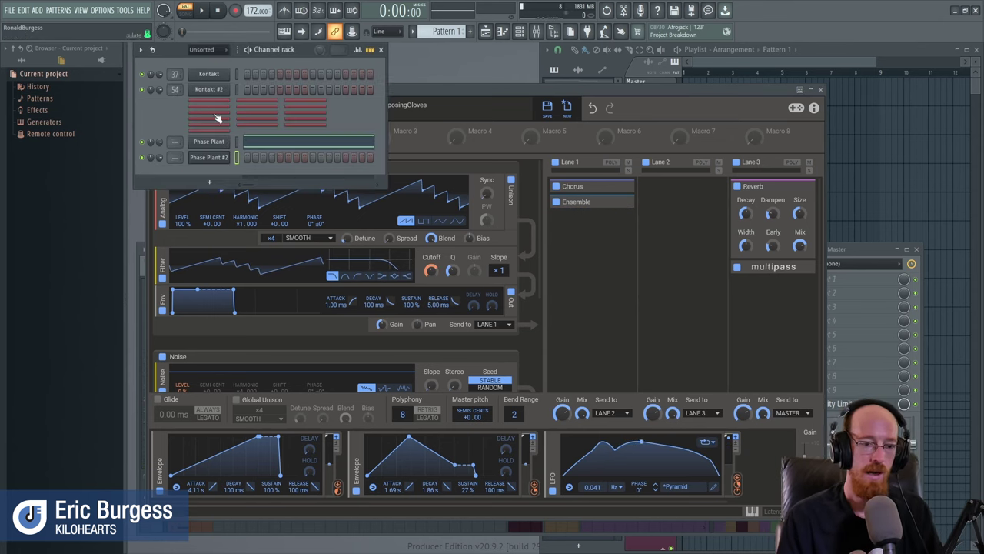
pyautogui.click(215, 115)
pyautogui.click(641, 218)
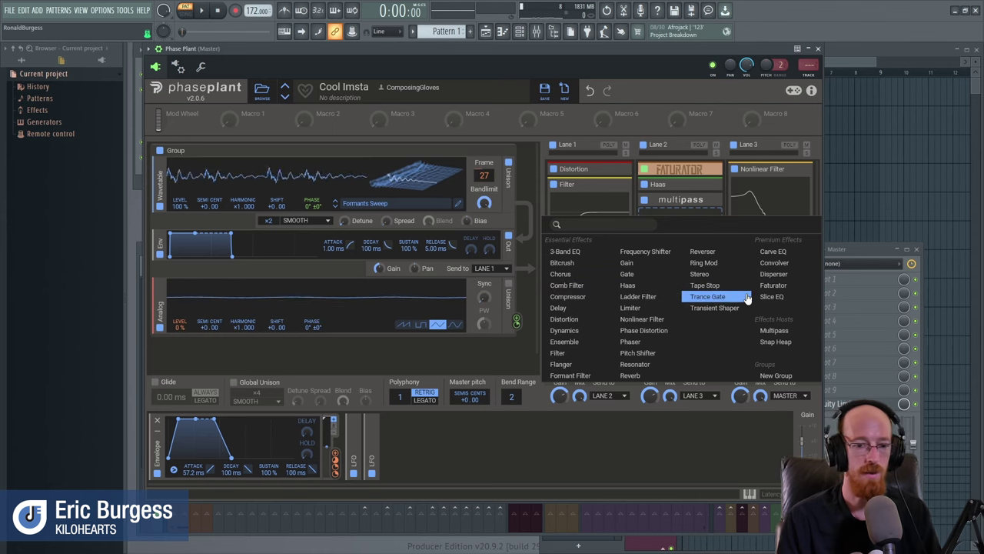
pyautogui.click(636, 92)
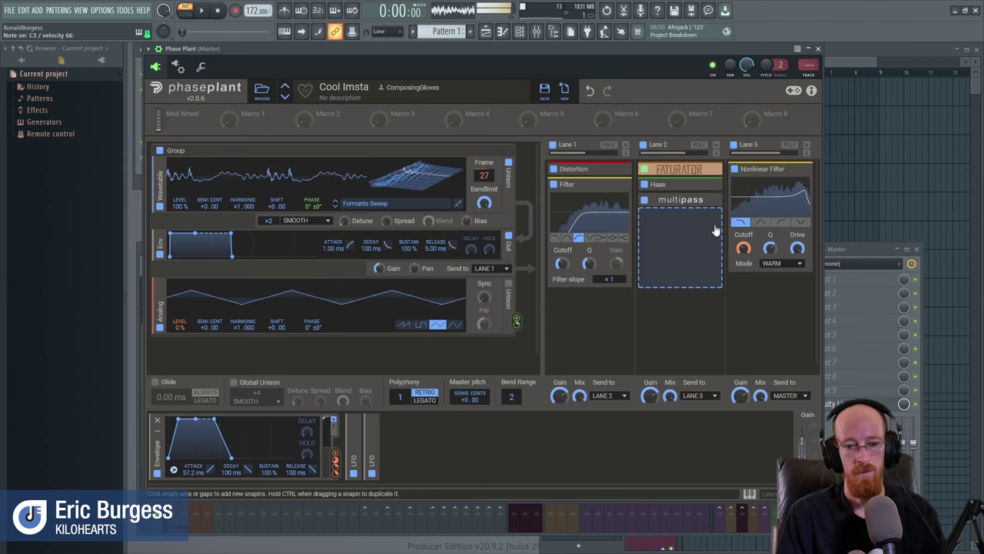
pyautogui.click(819, 50)
pyautogui.click(222, 159)
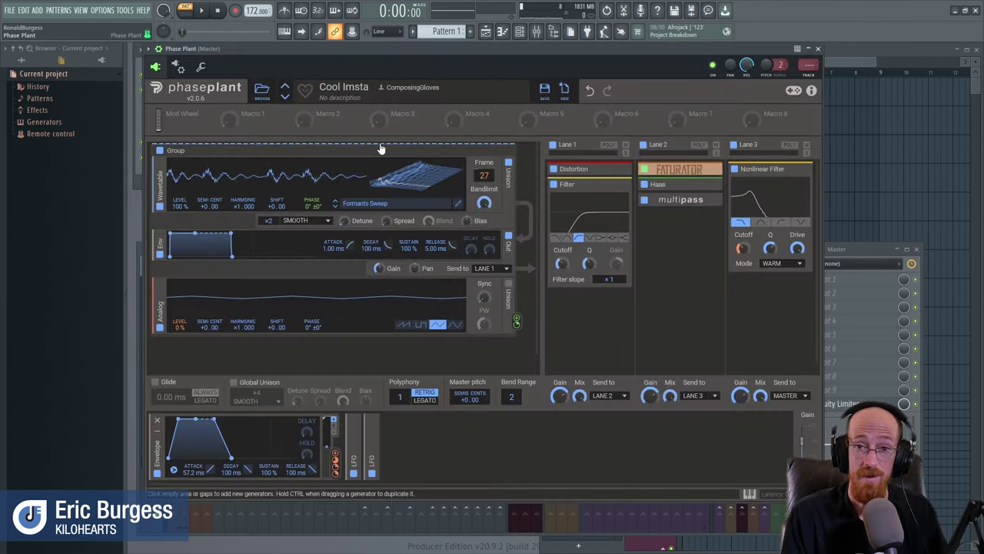